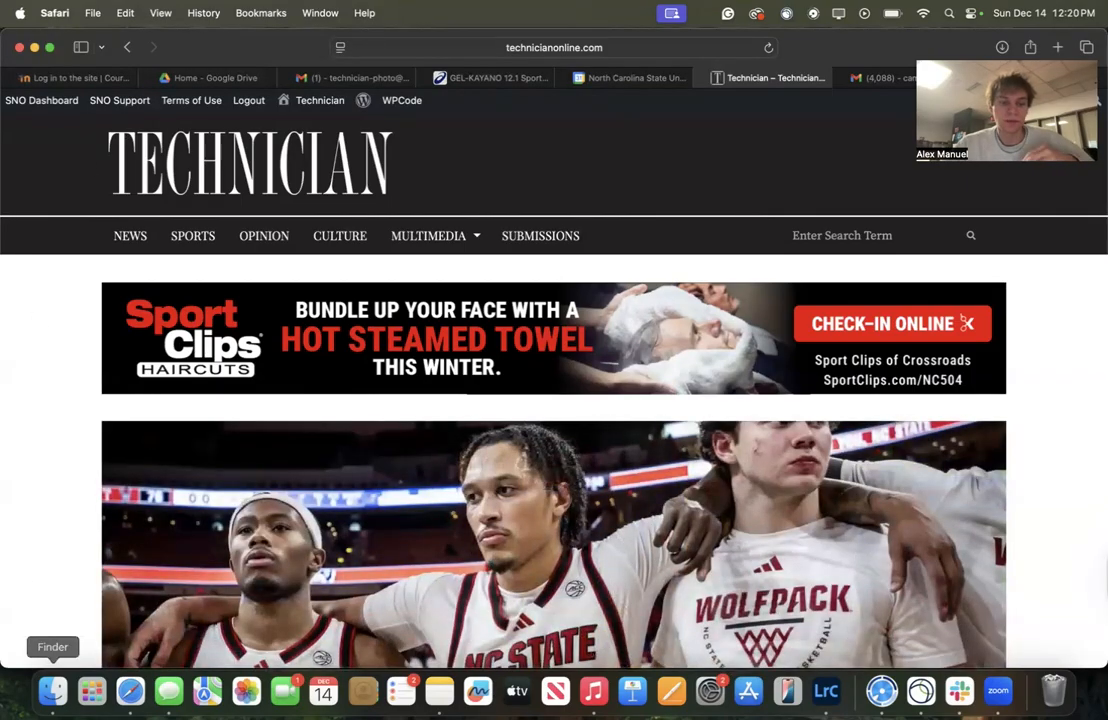
Switch to Finder and connect to the server smb://dc2isi00smb.oit.ncsu.edu/dasa/share
left_click(52, 690)
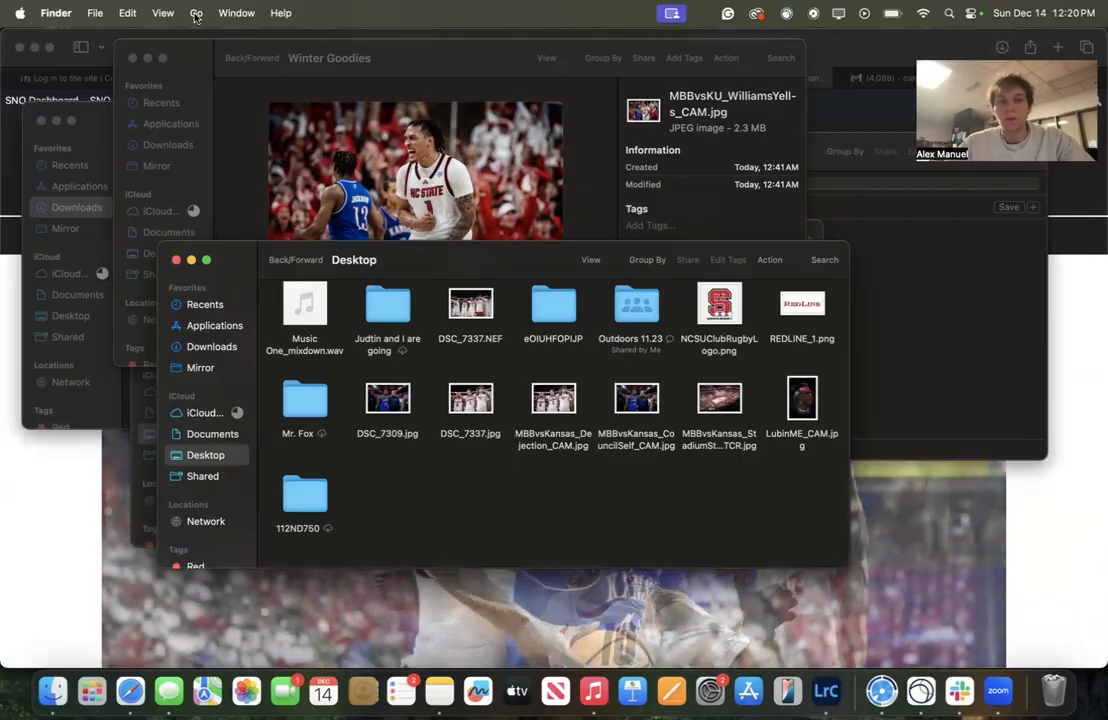
left_click(196, 14)
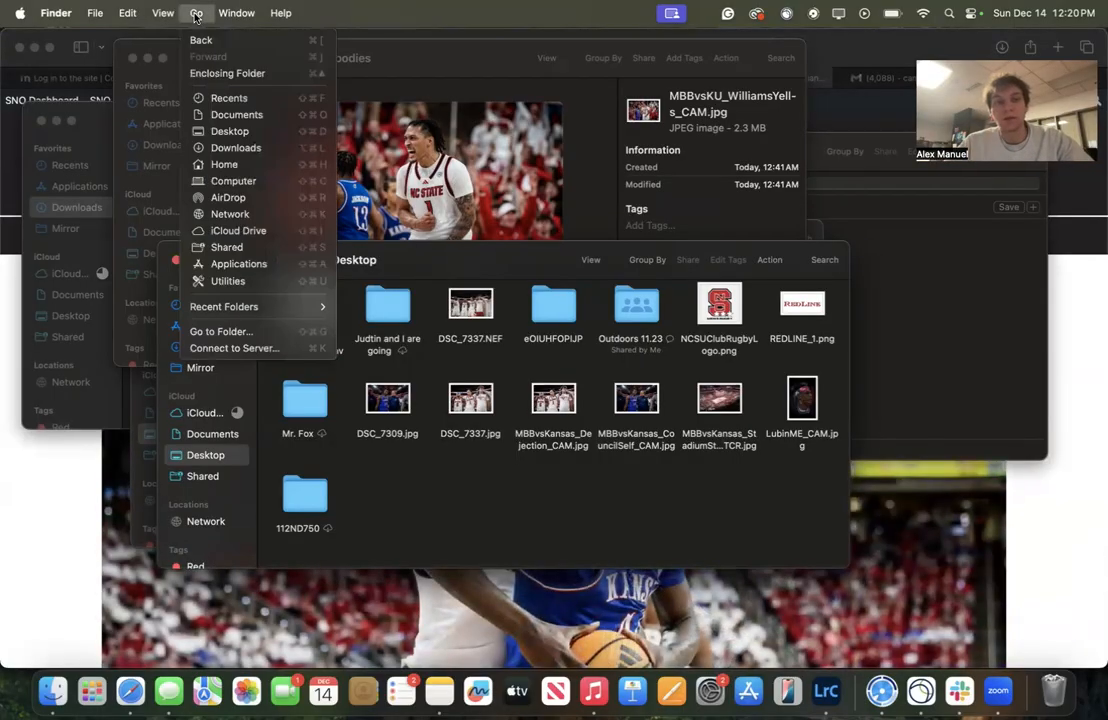
left_click(232, 348)
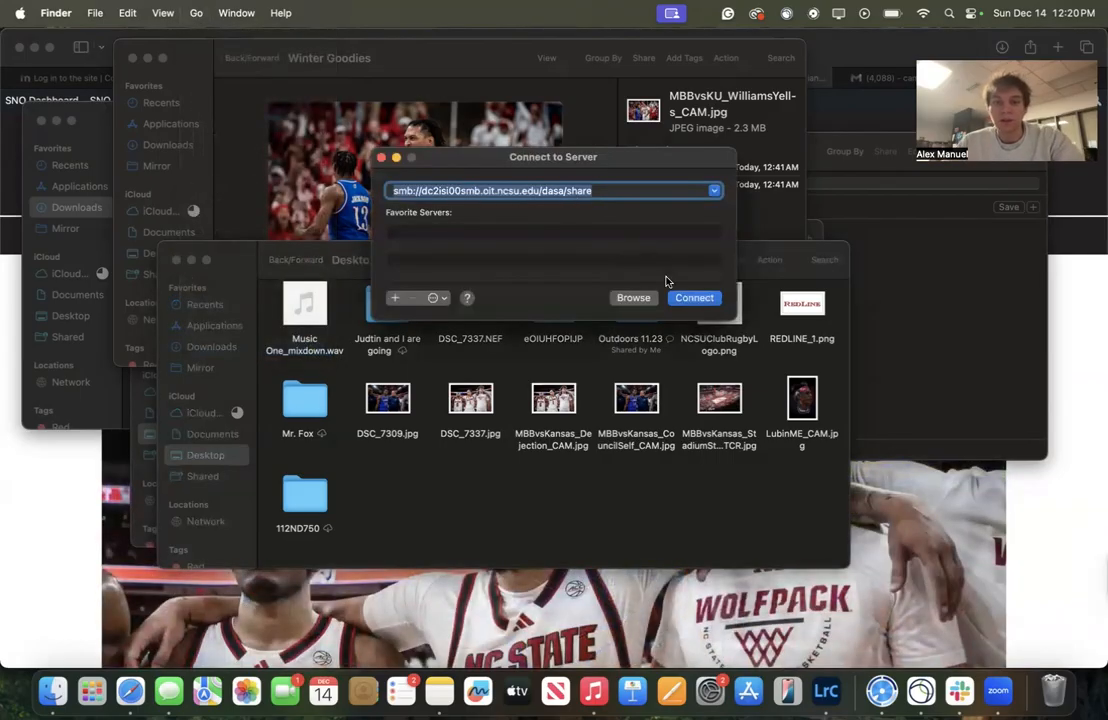
left_click(677, 296)
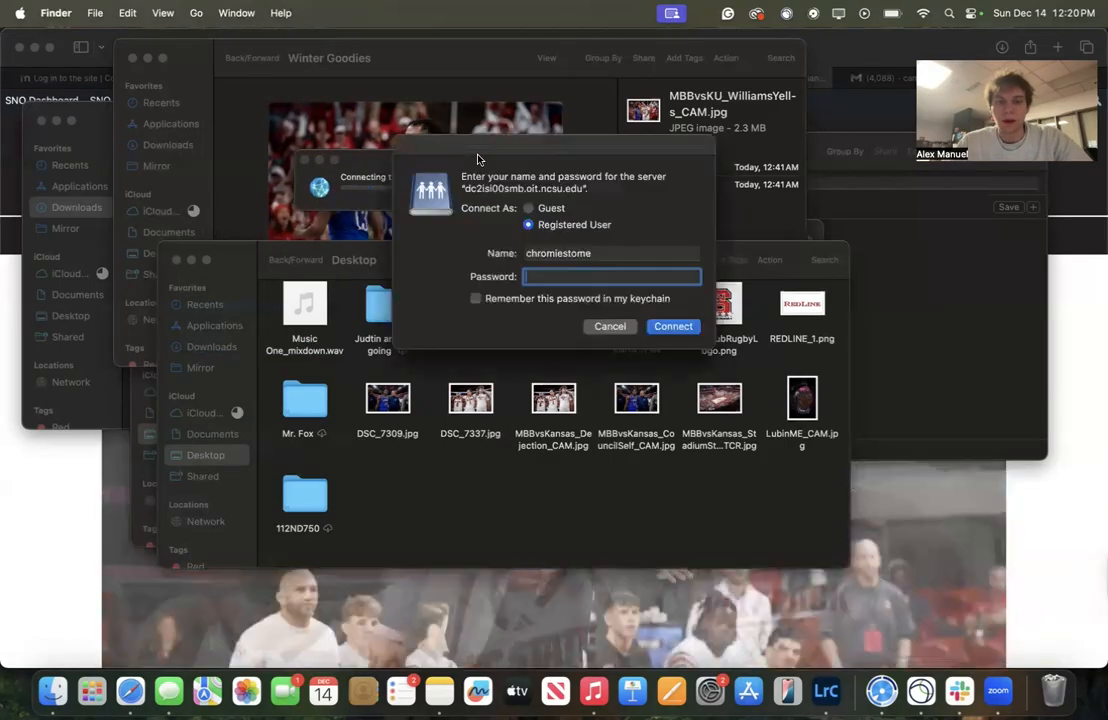
Log in to the server as a registered user with the account username and password
double_click(605, 252)
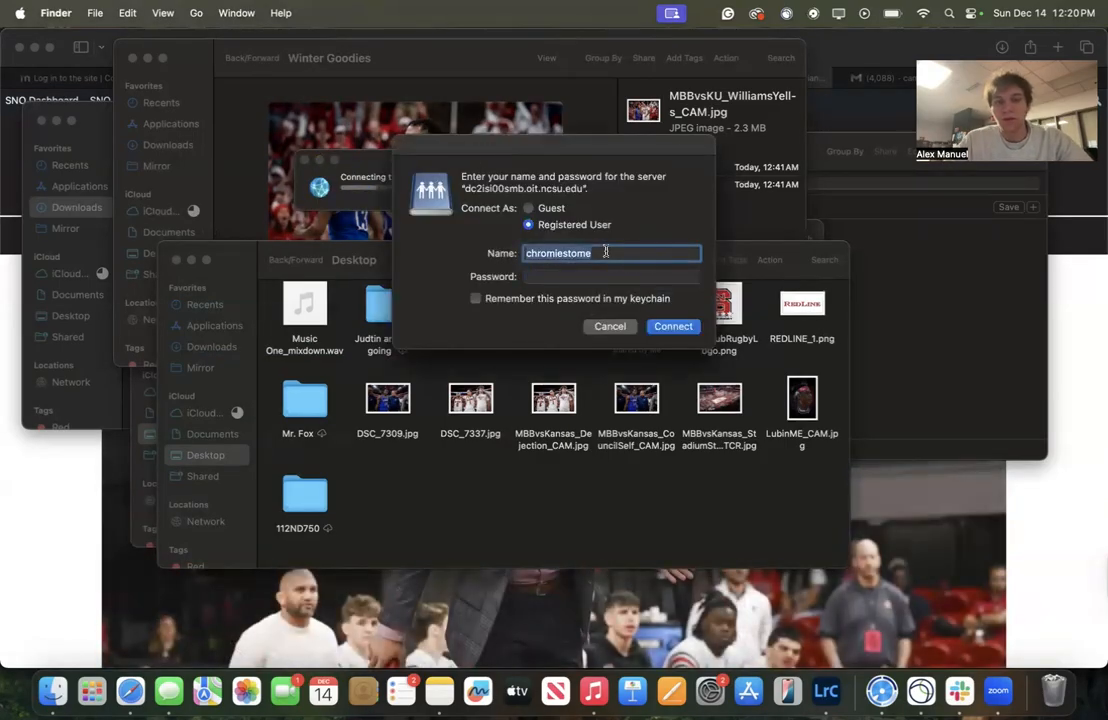
key("Tab")
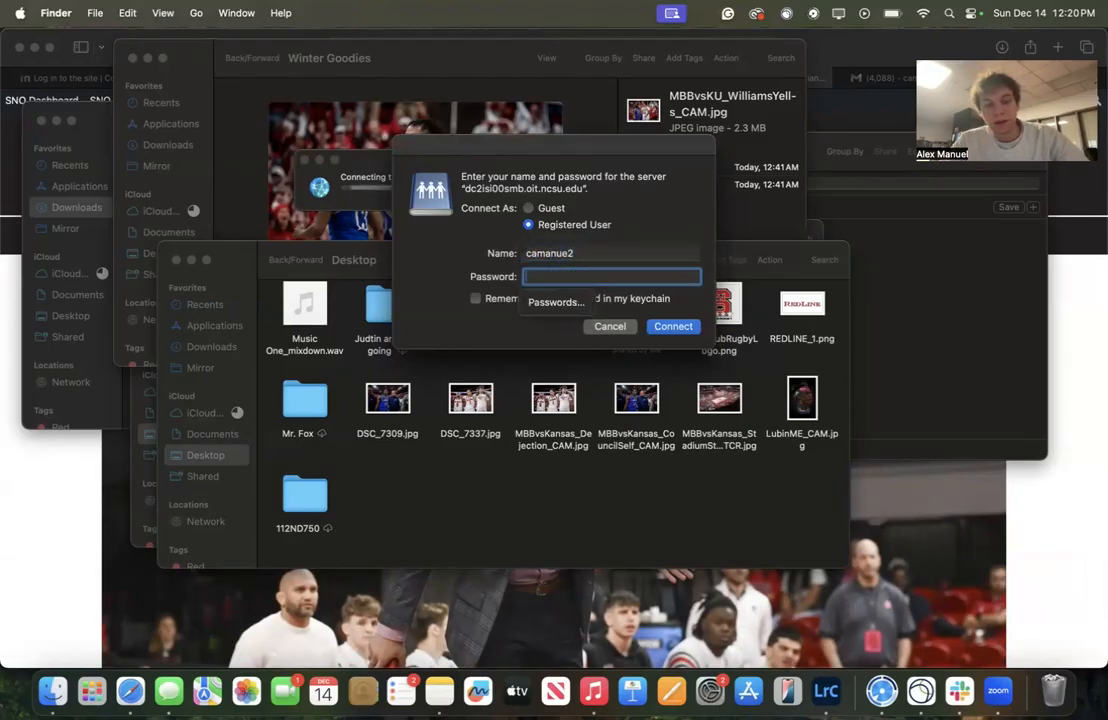
type("••••")
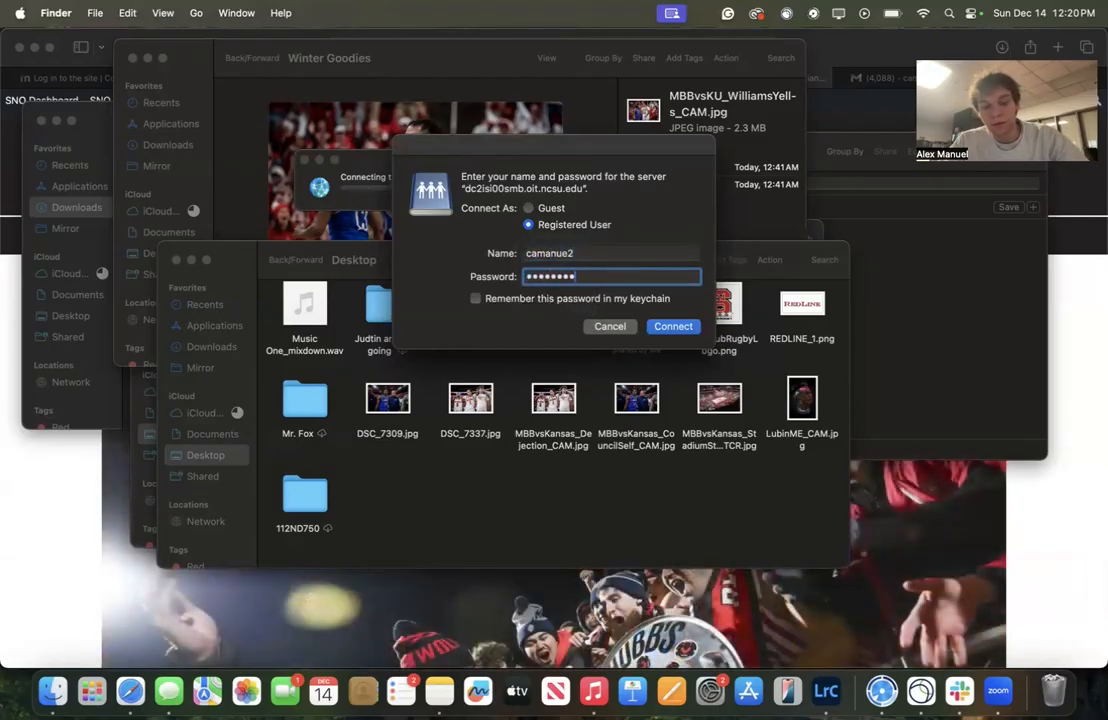
key("Return")
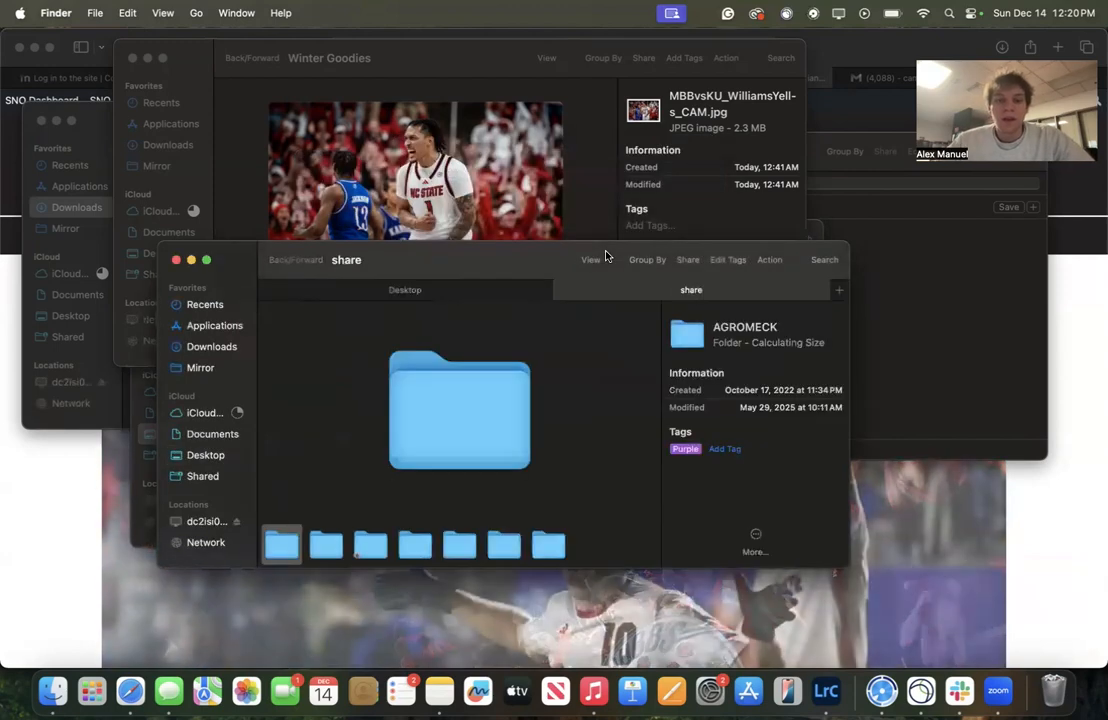
Switch the shared folder to icon view and open the STUMEDIA-PHOTO folder
left_click(590, 260)
left_click(615, 280)
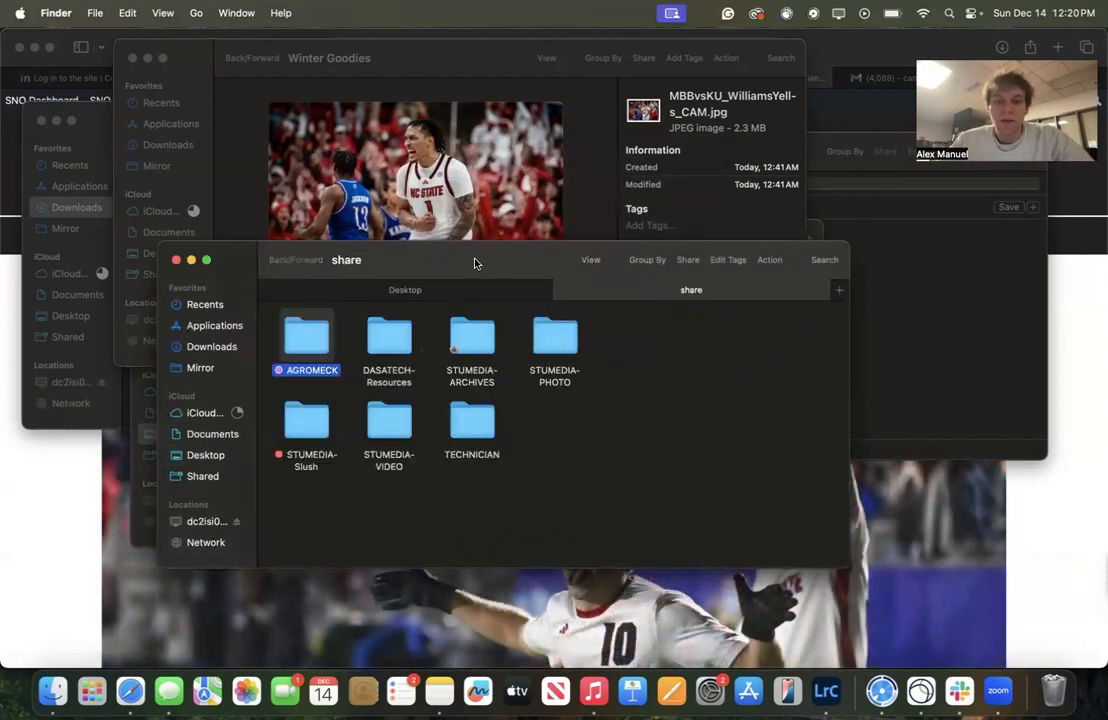
left_click_drag(475, 255, 489, 149)
left_click(617, 389)
double_click(565, 235)
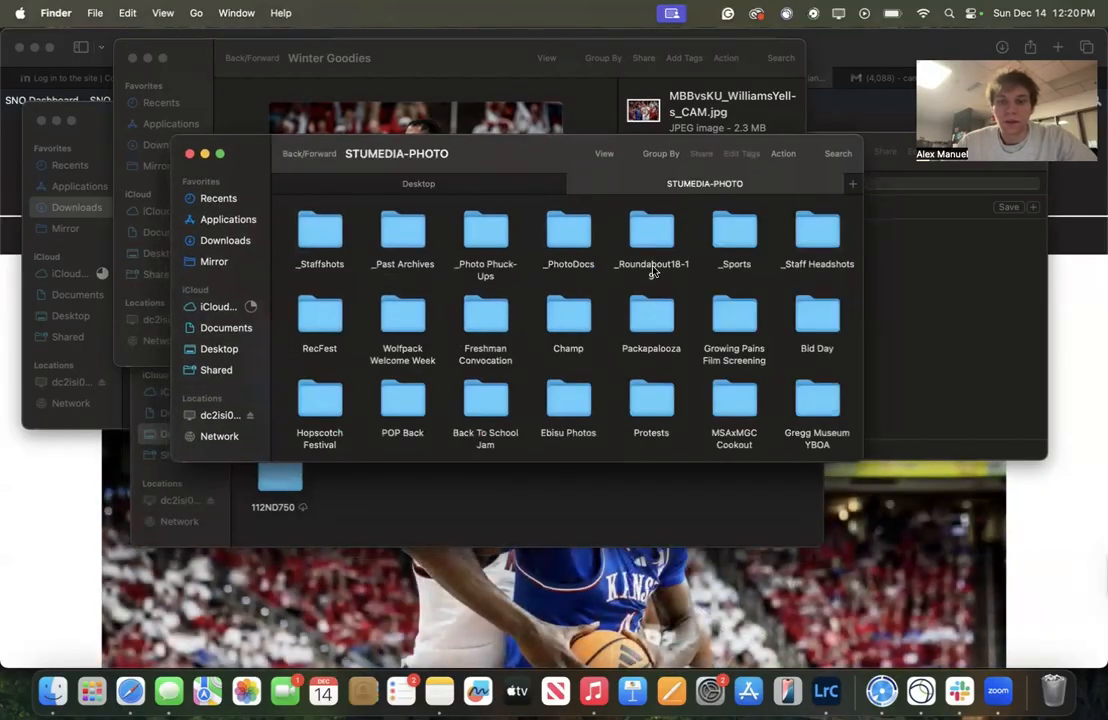
scroll(652, 270, "right", 5)
scroll(652, 270, "left", 5)
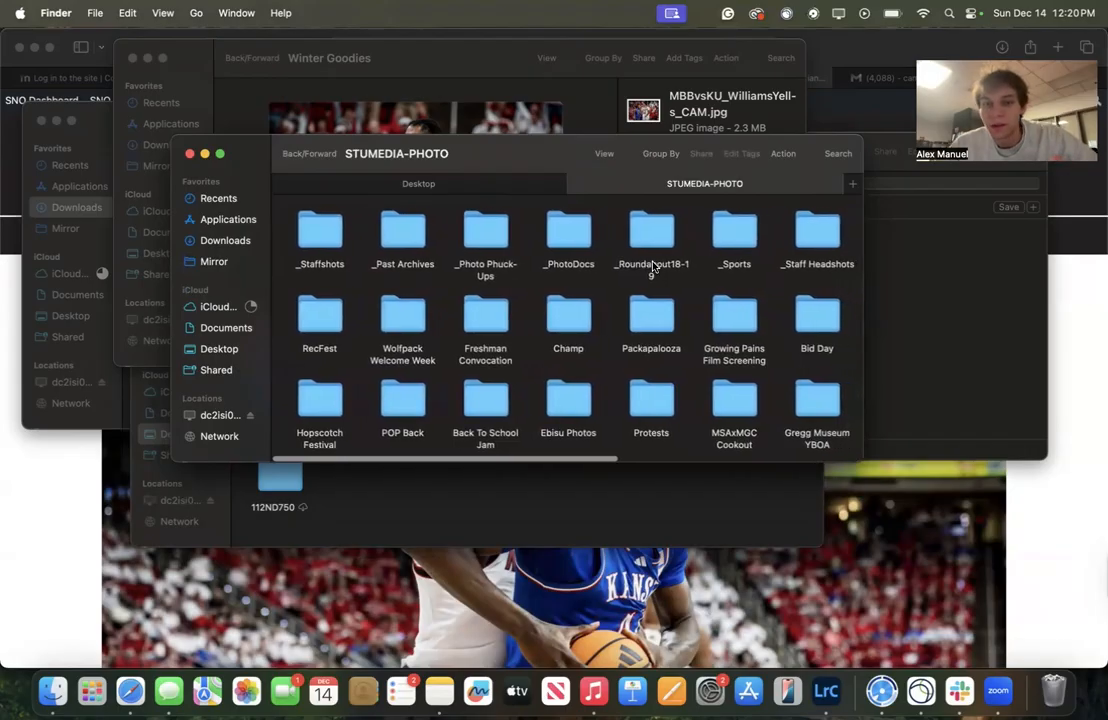
scroll(652, 268, "right", 5)
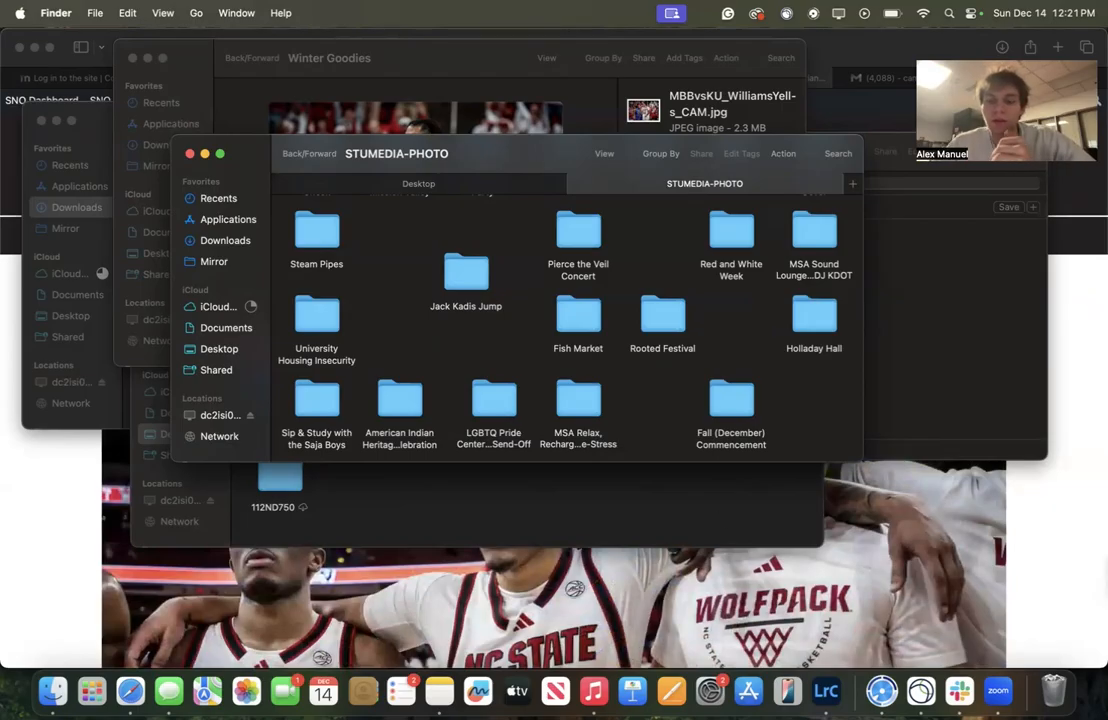
Connect the Cisco Secure Client VPN to vpn.ncsu.edu with the account password and Duo second password
left_click(918, 697)
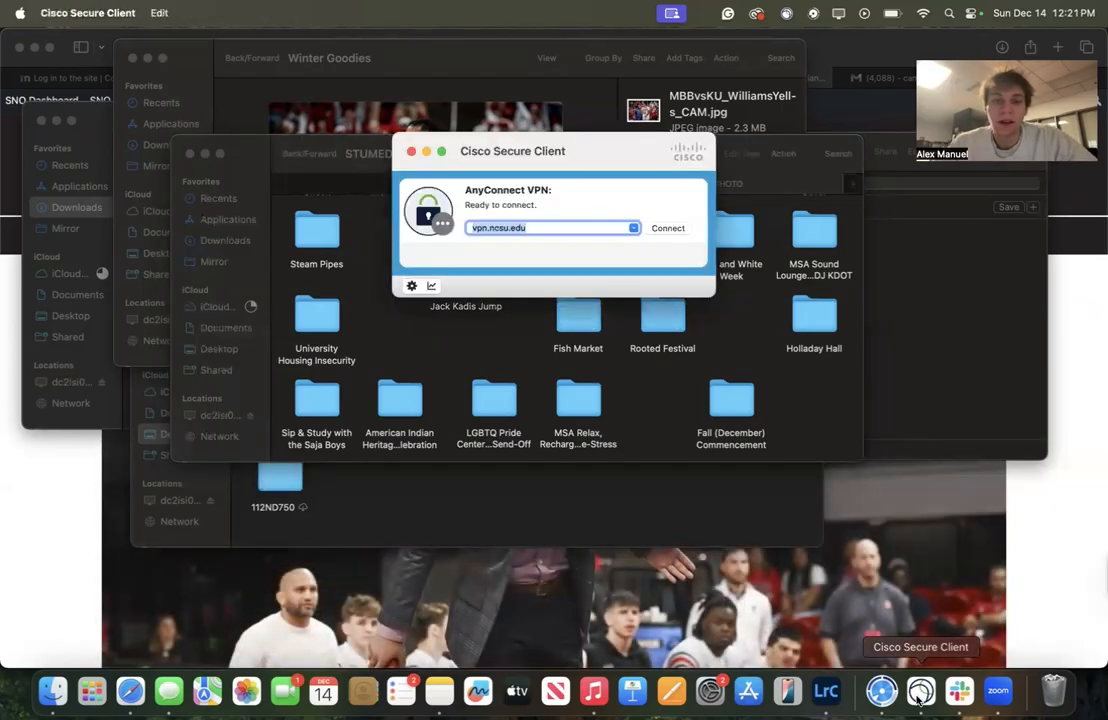
left_click(656, 229)
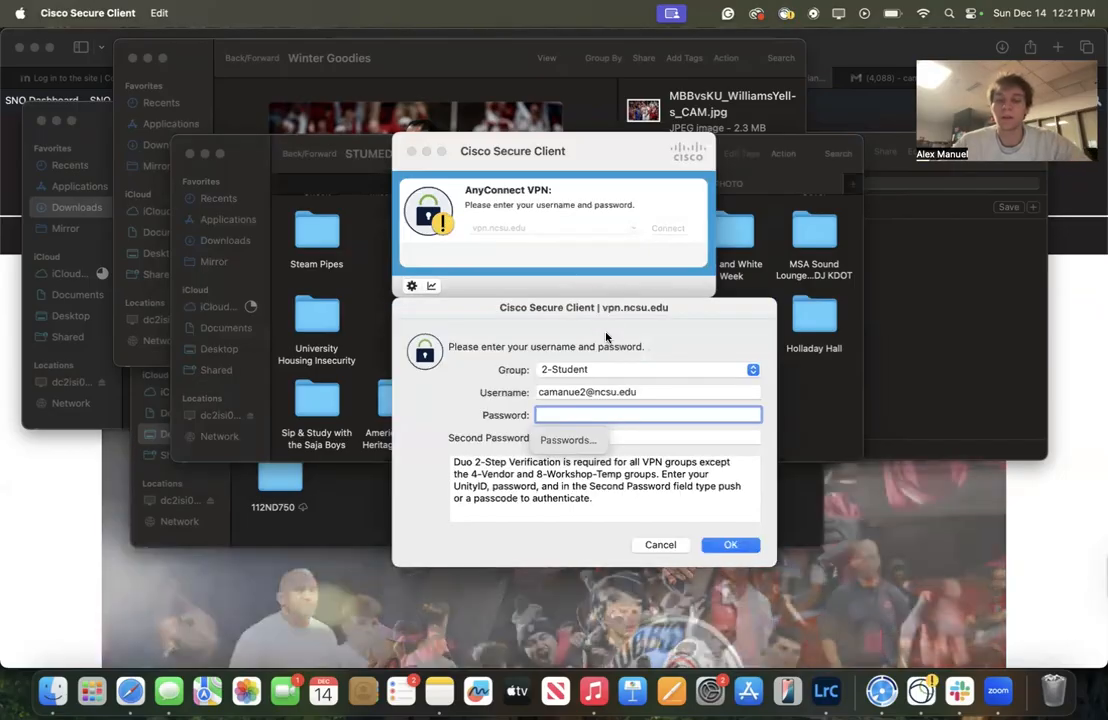
type("••")
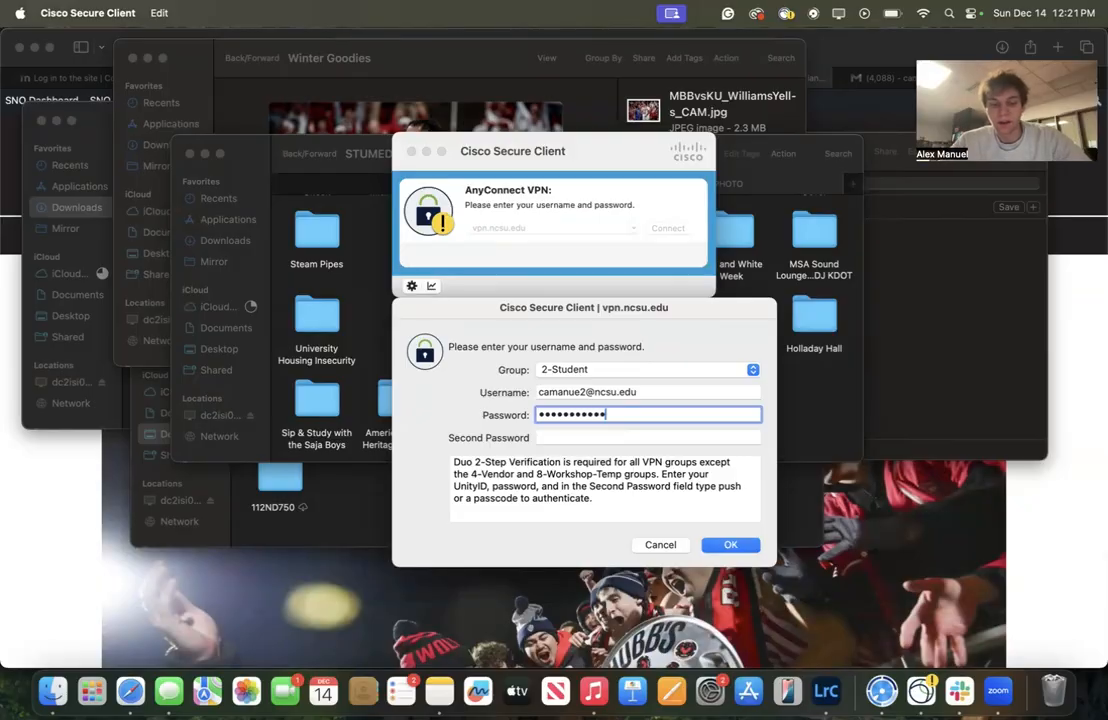
type("••••••••••")
key("Return")
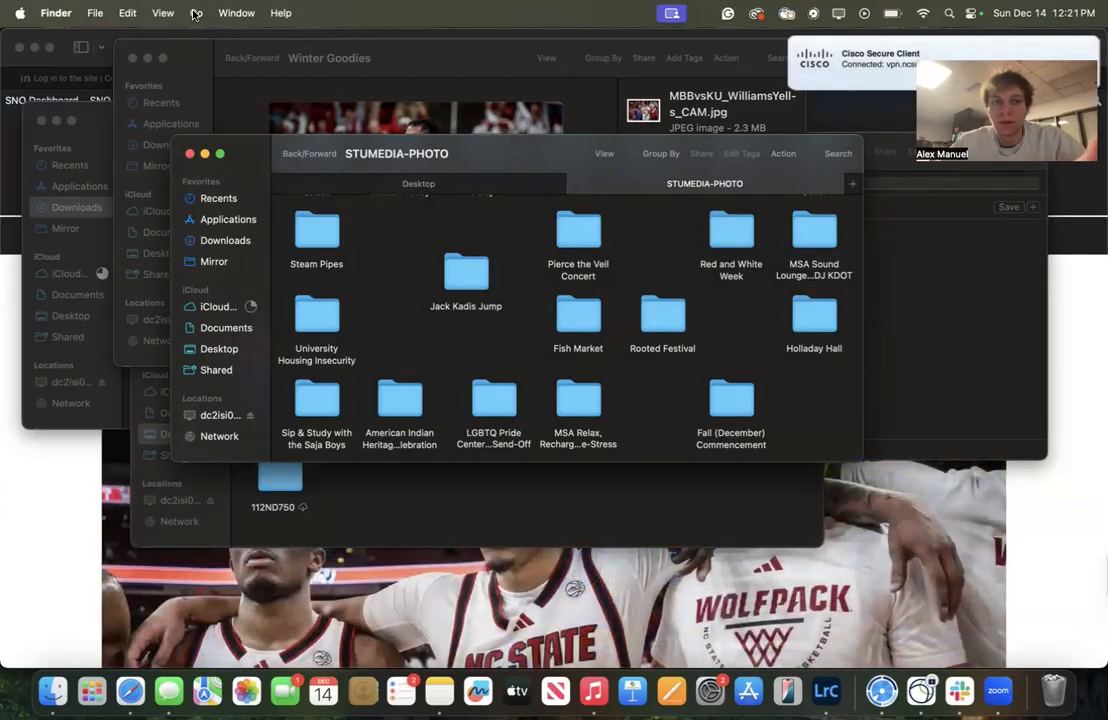
Open the Fall (December) Commencement folder and browse its photos
scroll(426, 344, "up", 1)
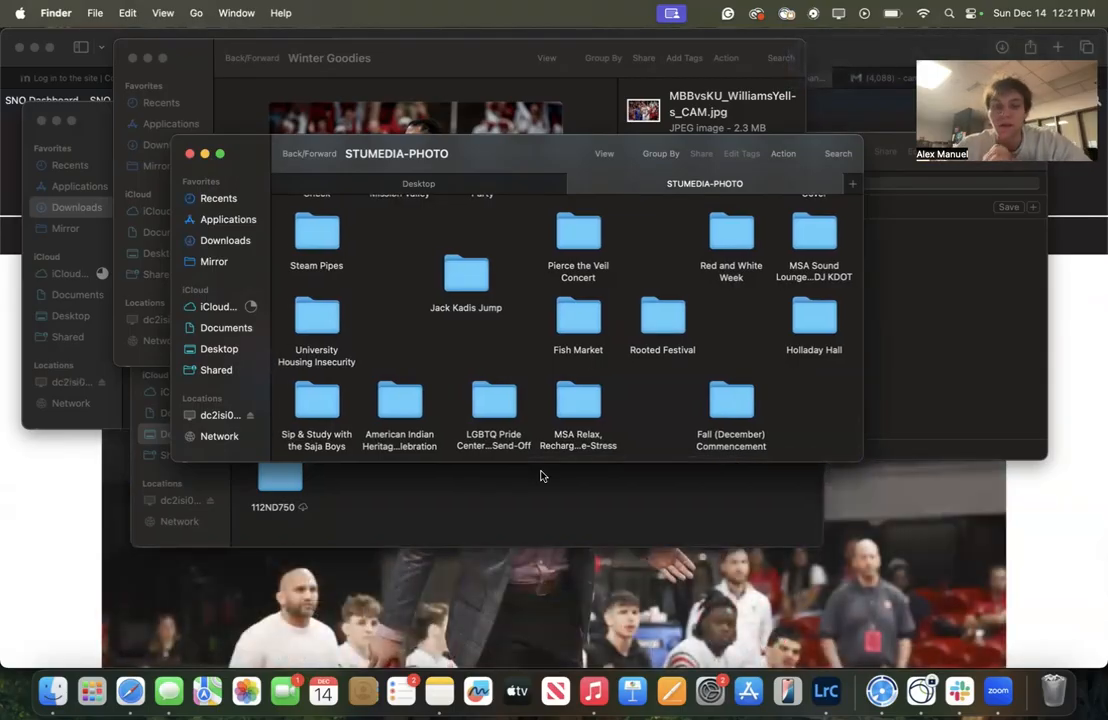
double_click(748, 400)
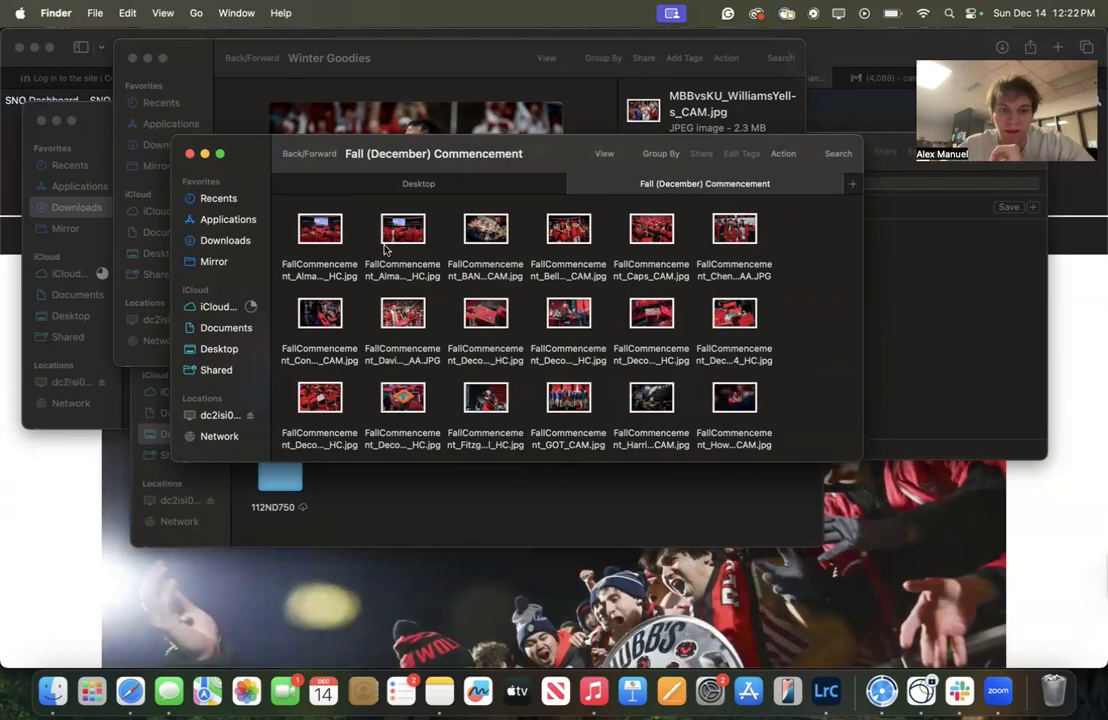
scroll(430, 316, "down", 5)
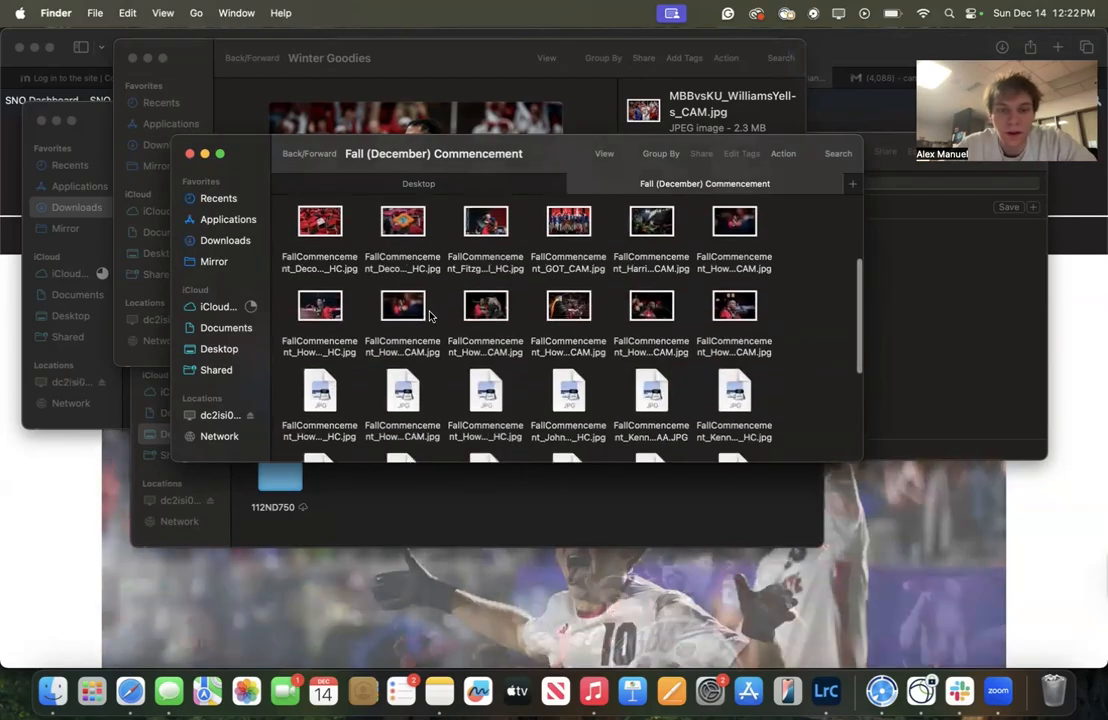
scroll(430, 314, "up", 5)
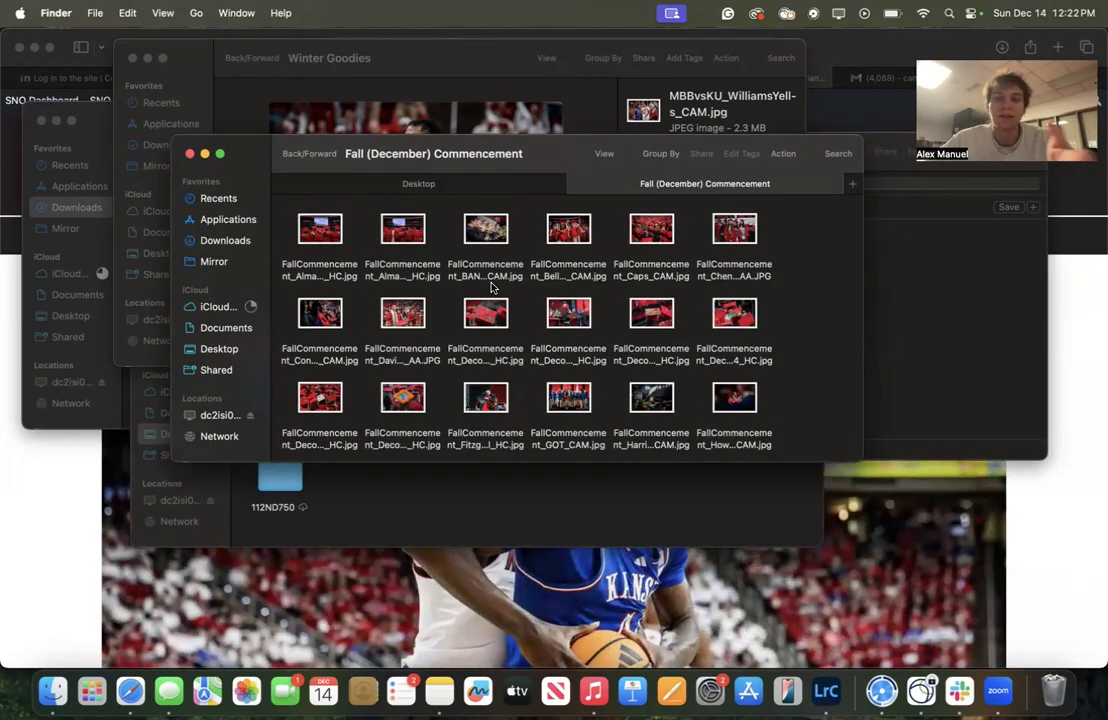
Switch to the browser and scroll through the Technician homepage
left_click(863, 47)
scroll(472, 458, "down", 3)
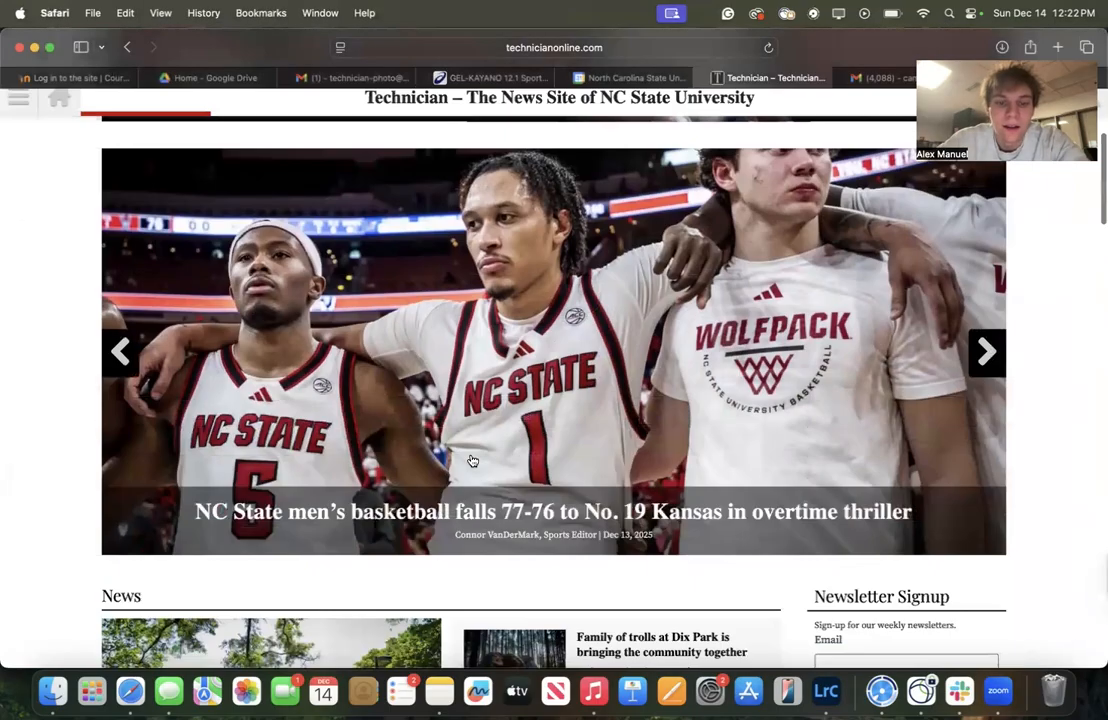
scroll(472, 459, "up", 3)
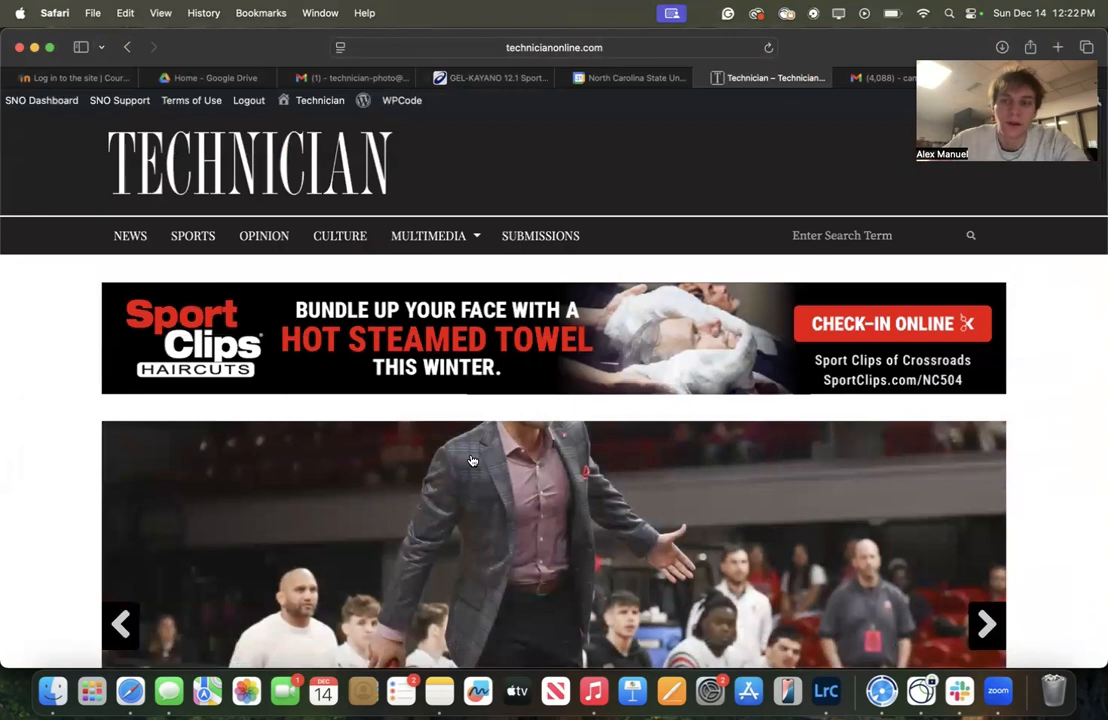
scroll(45, 428, "down", 15)
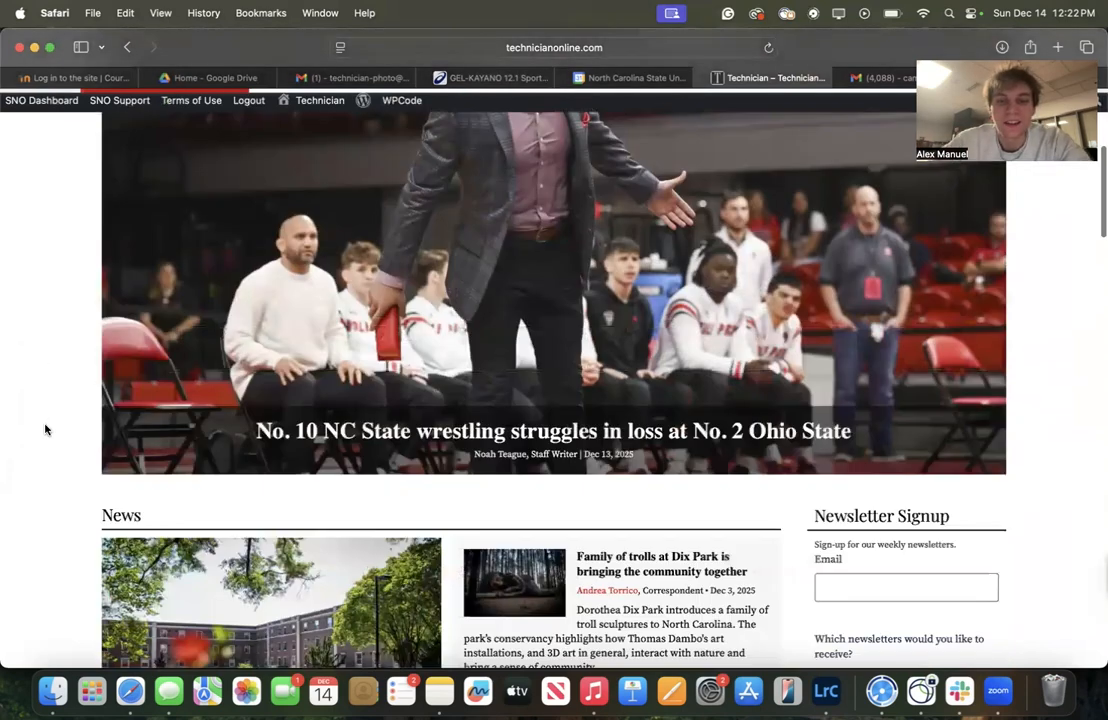
scroll(620, 650, "down", 15)
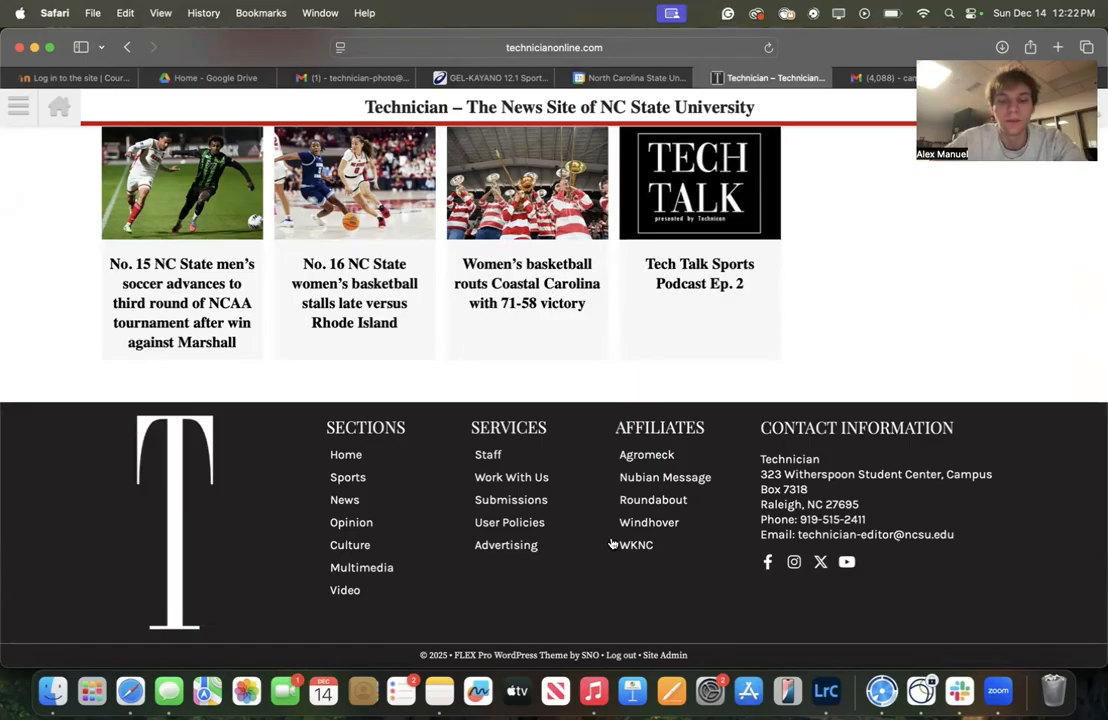
scroll(669, 446, "up", 10)
scroll(336, 308, "up", 20)
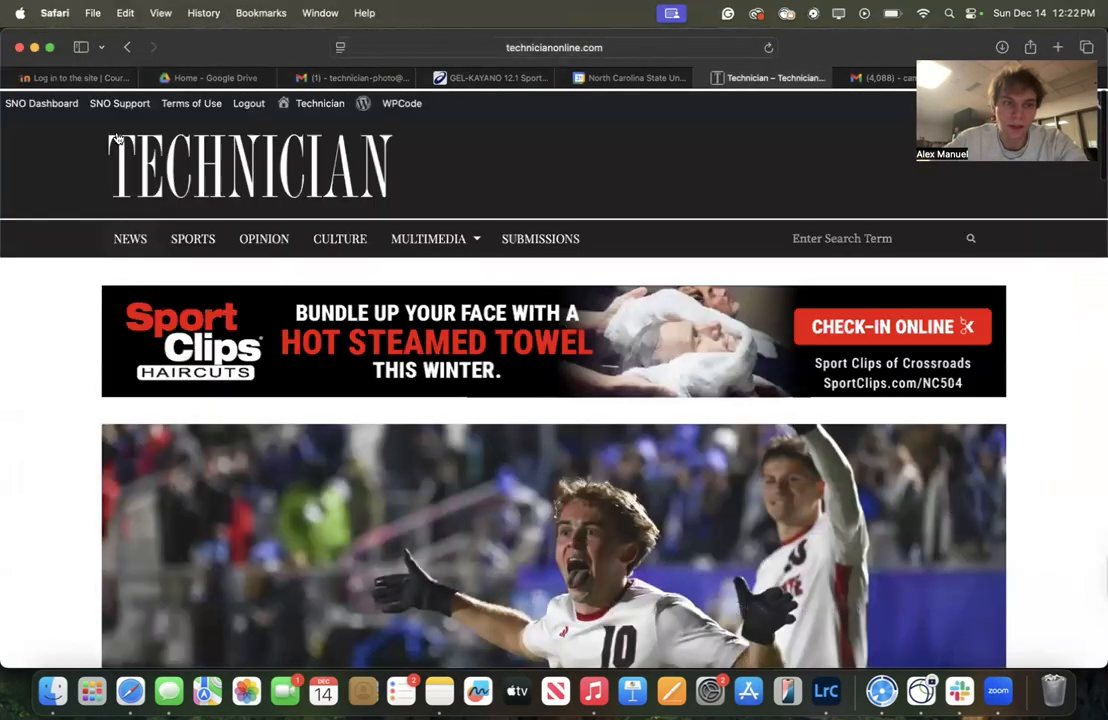
Open the Media Library from the SNO Dashboard and load more media items to browse
left_click(45, 101)
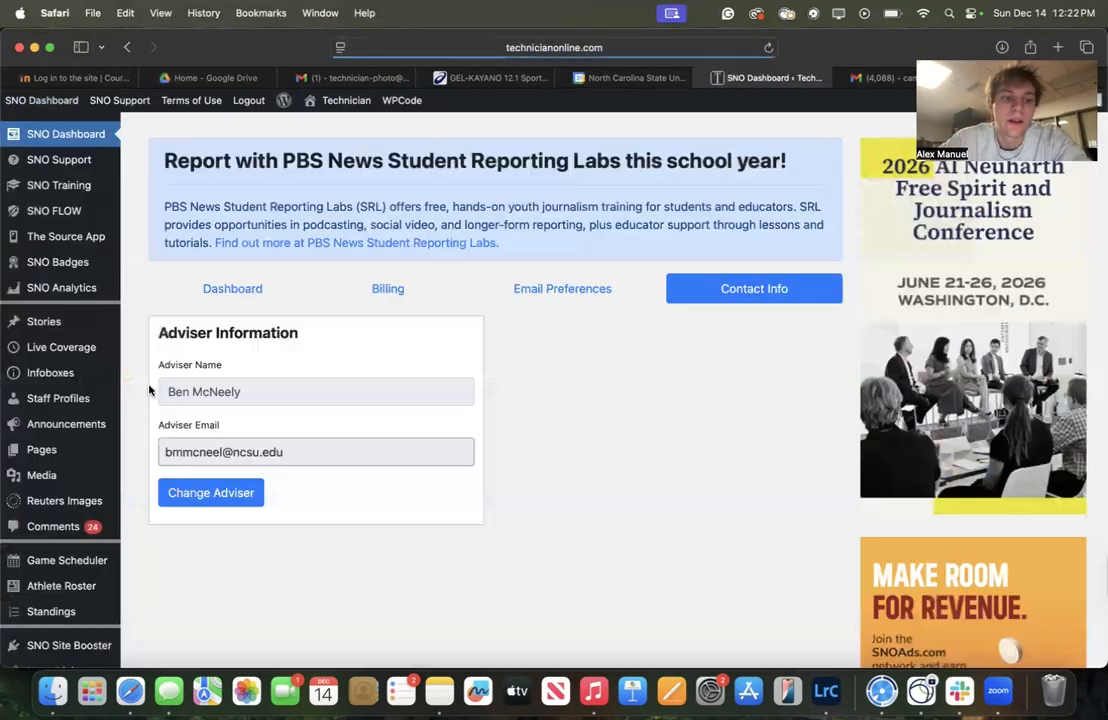
left_click(50, 481)
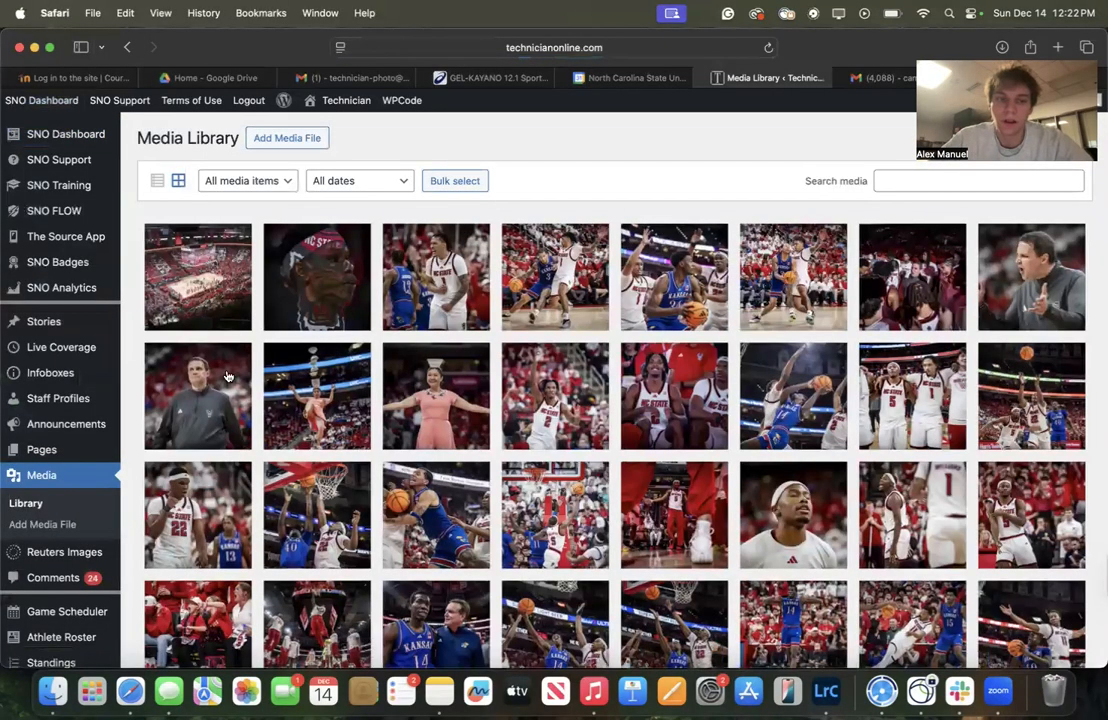
scroll(500, 368, "down", 5)
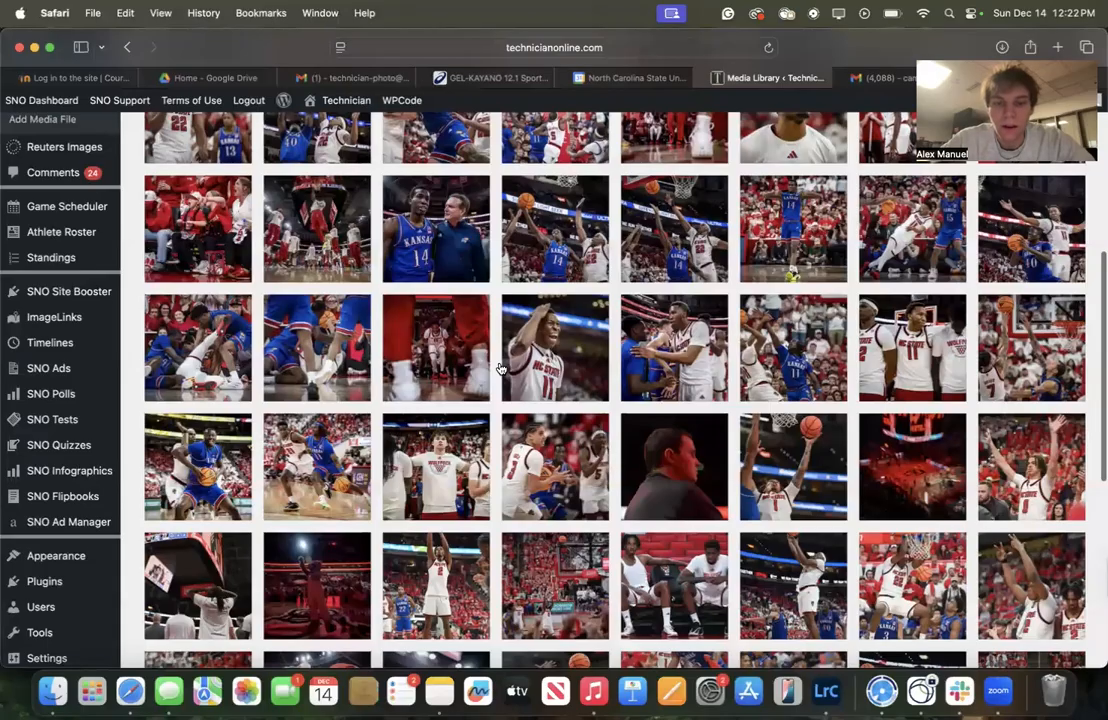
scroll(501, 369, "down", 5)
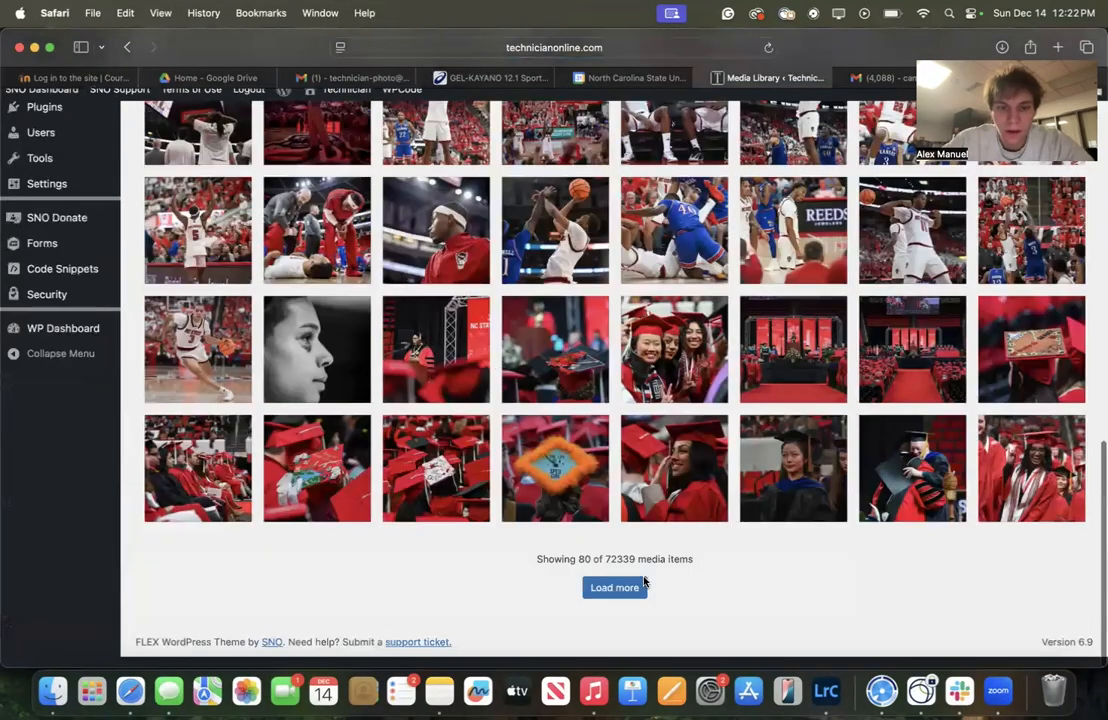
left_click(614, 588)
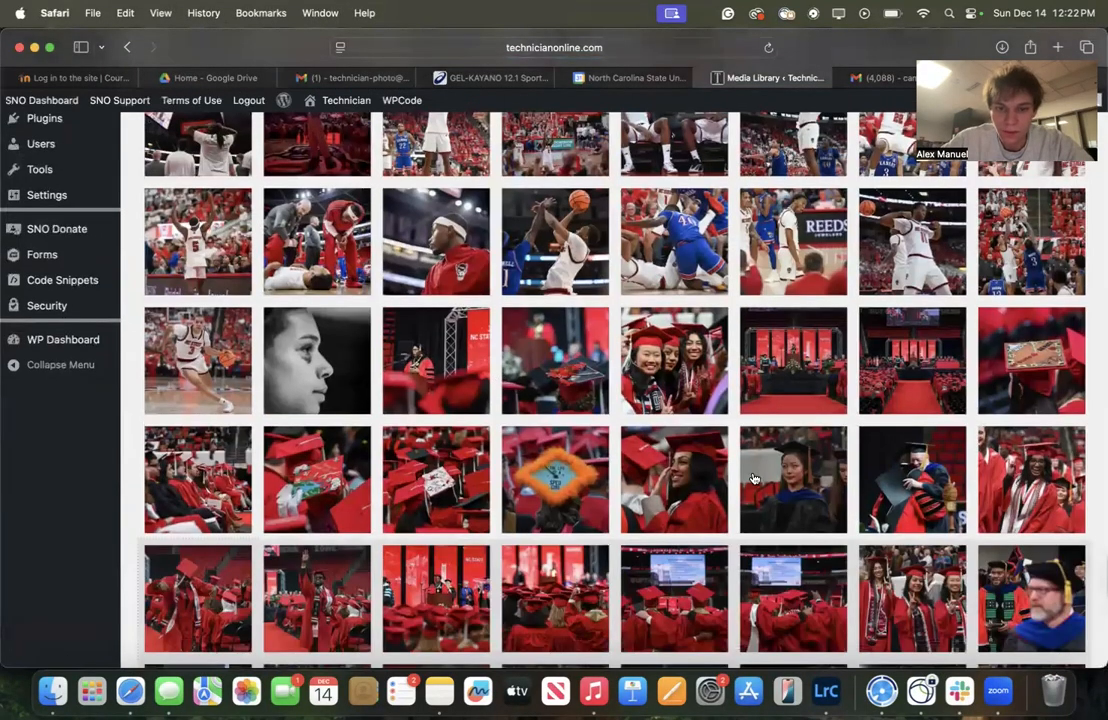
scroll(757, 456, "down", 5)
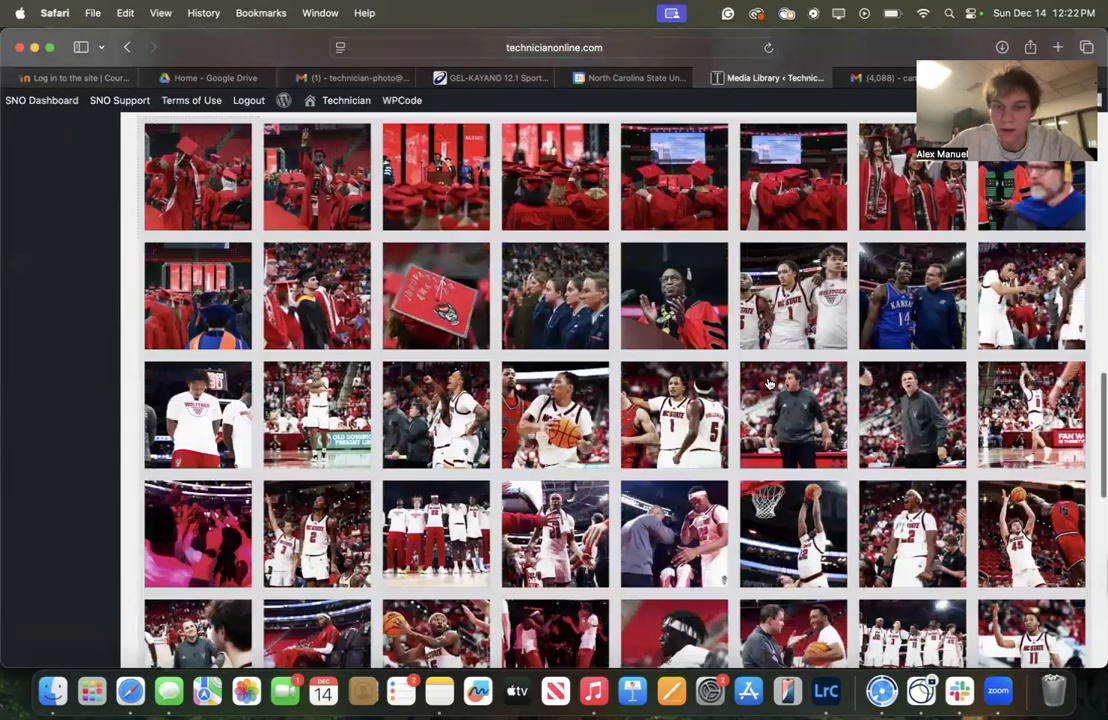
scroll(519, 326, "down", 5)
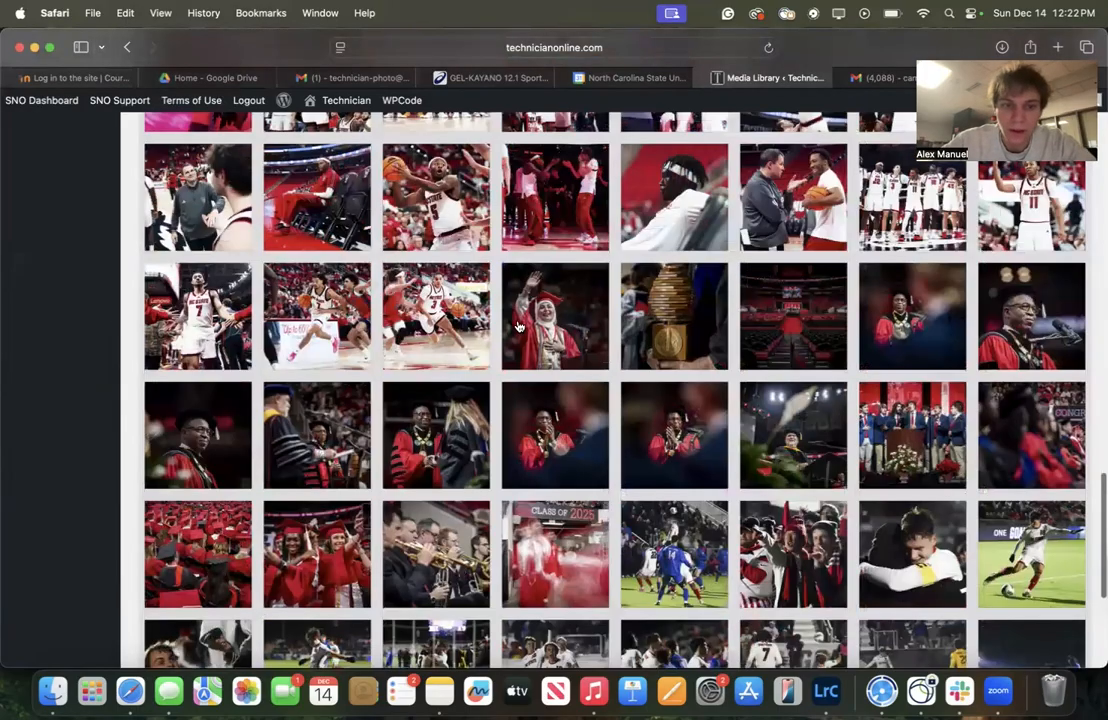
scroll(519, 326, "up", 15)
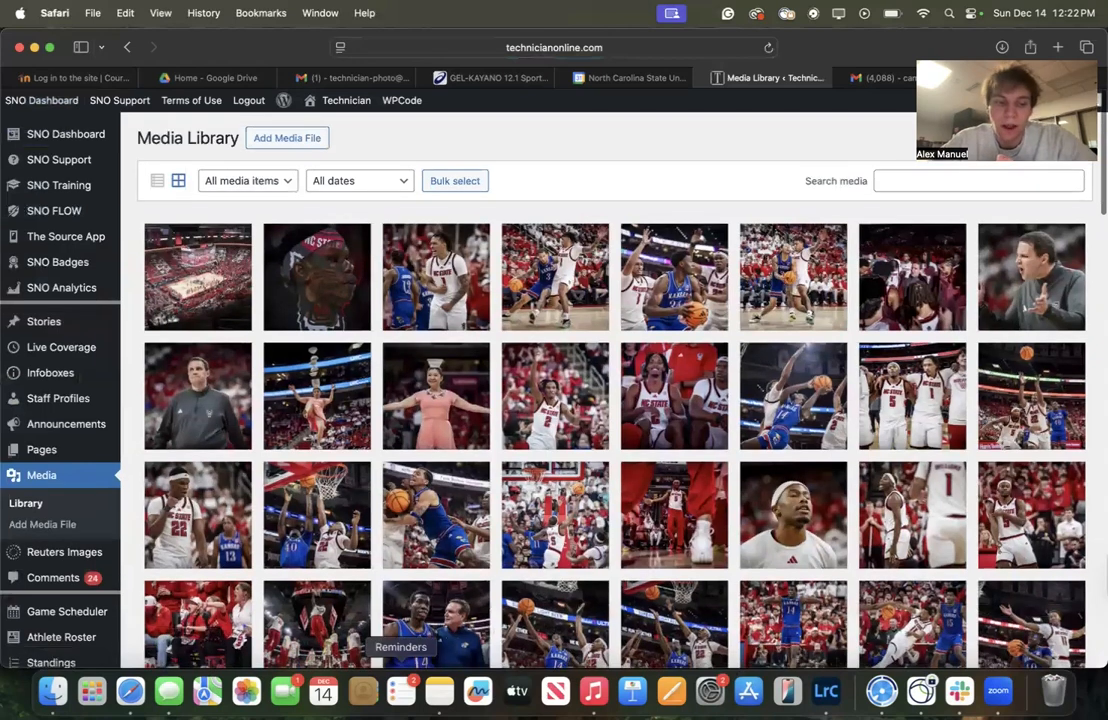
Return to the Fall (December) Commencement folder in Finder
left_click(53, 691)
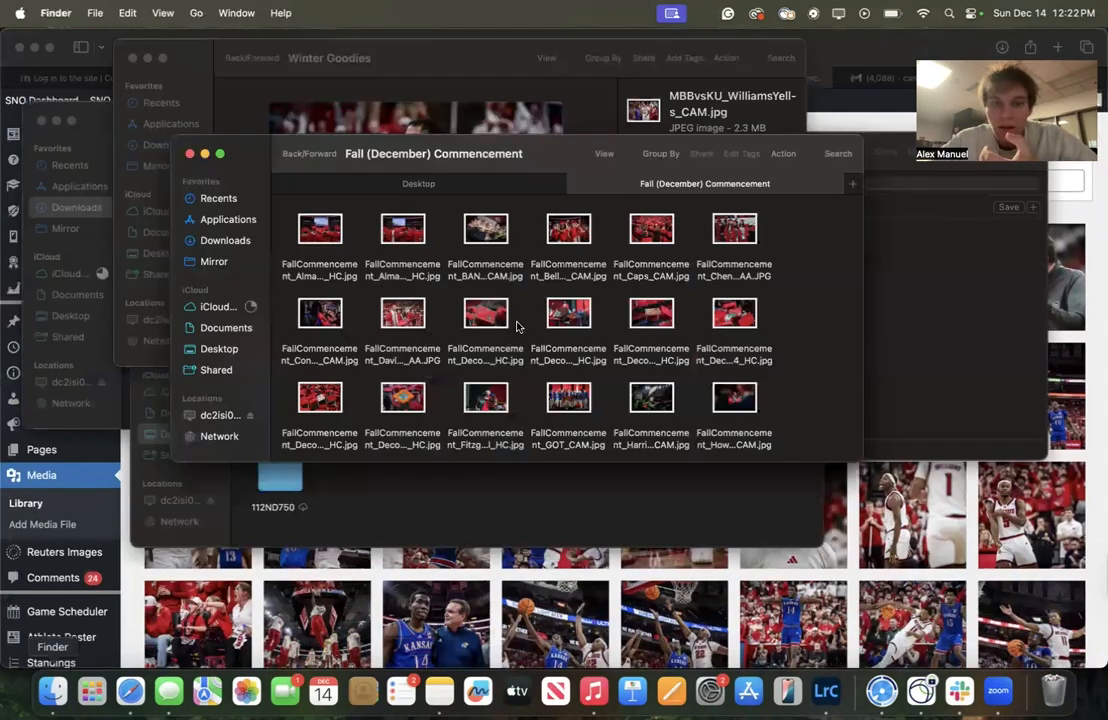
scroll(529, 309, "up", 2)
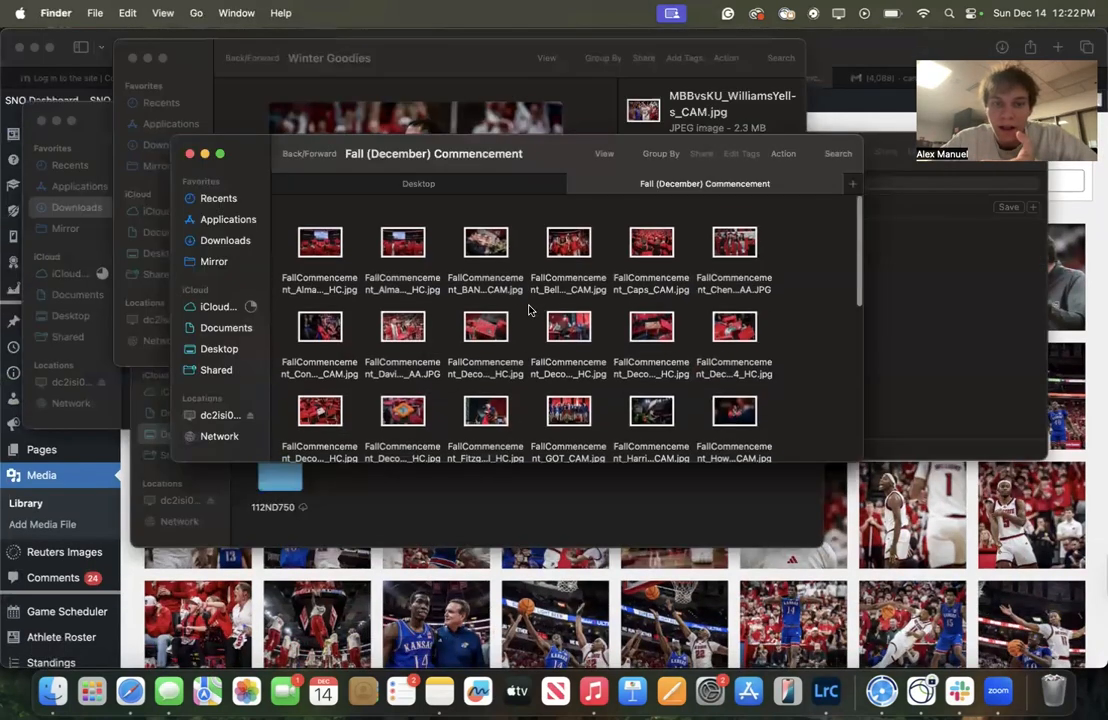
Drag the selected commencement photo from the folder into the Media Library to upload it
left_click(403, 320)
left_click(727, 233, "super")
scroll(543, 372, "down", 6)
scroll(543, 372, "down", 5)
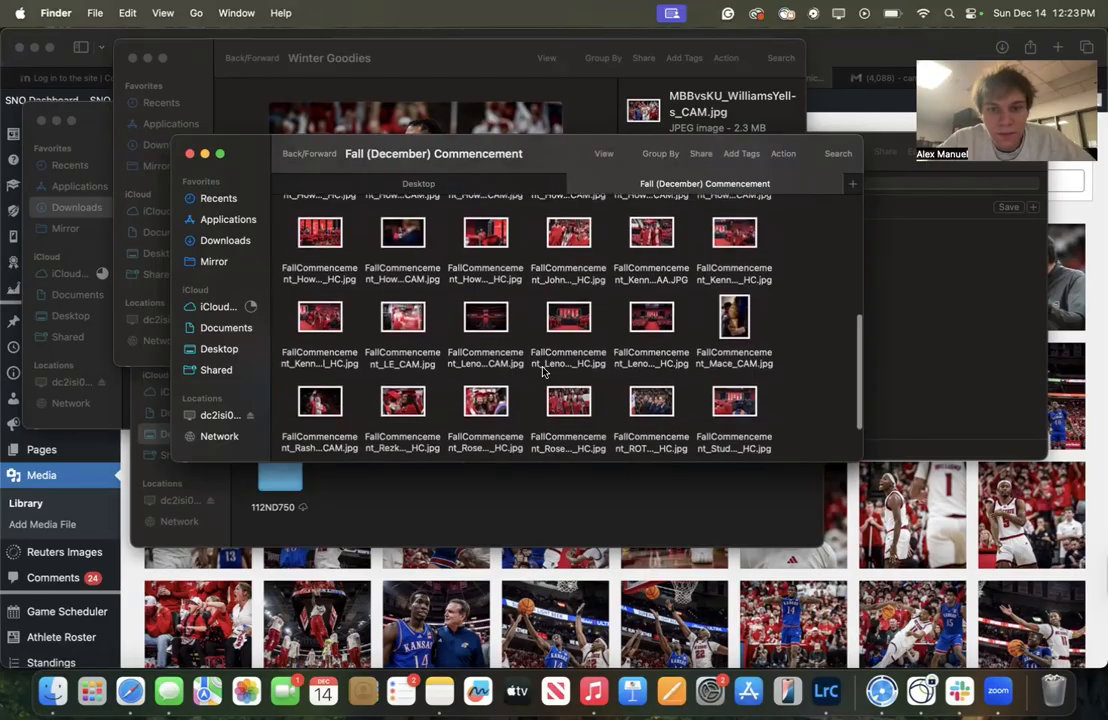
left_click(651, 225, "super")
scroll(609, 262, "down", 3)
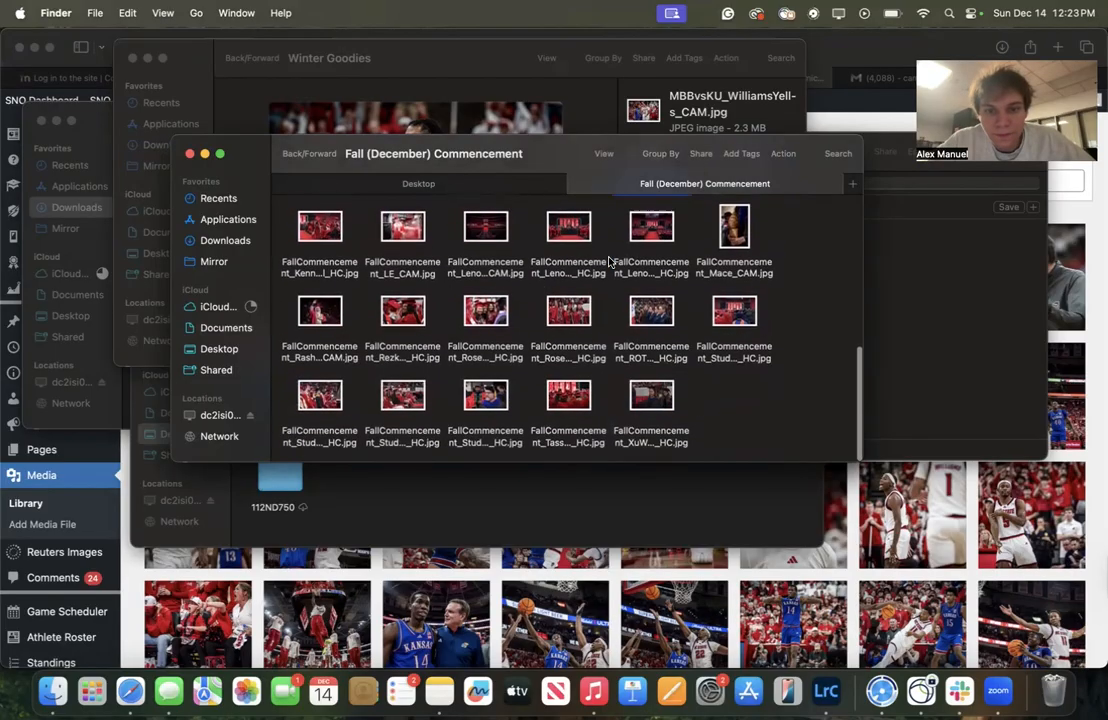
scroll(609, 262, "up", 2)
left_click_drag(651, 247, 862, 518)
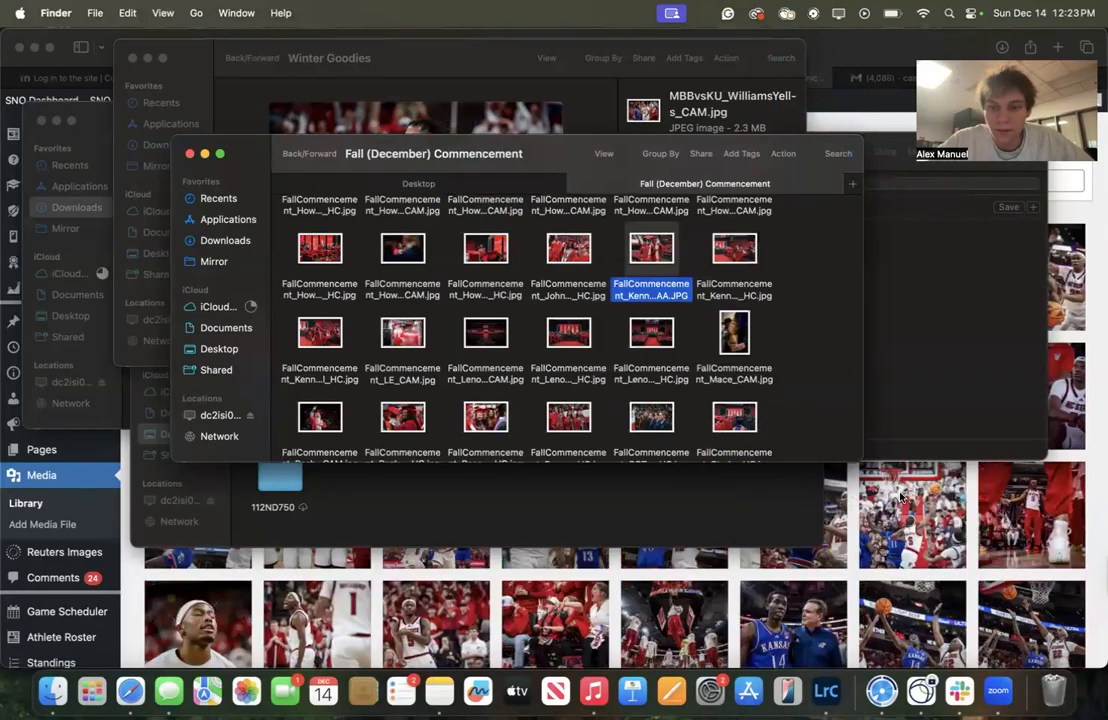
left_click(862, 518)
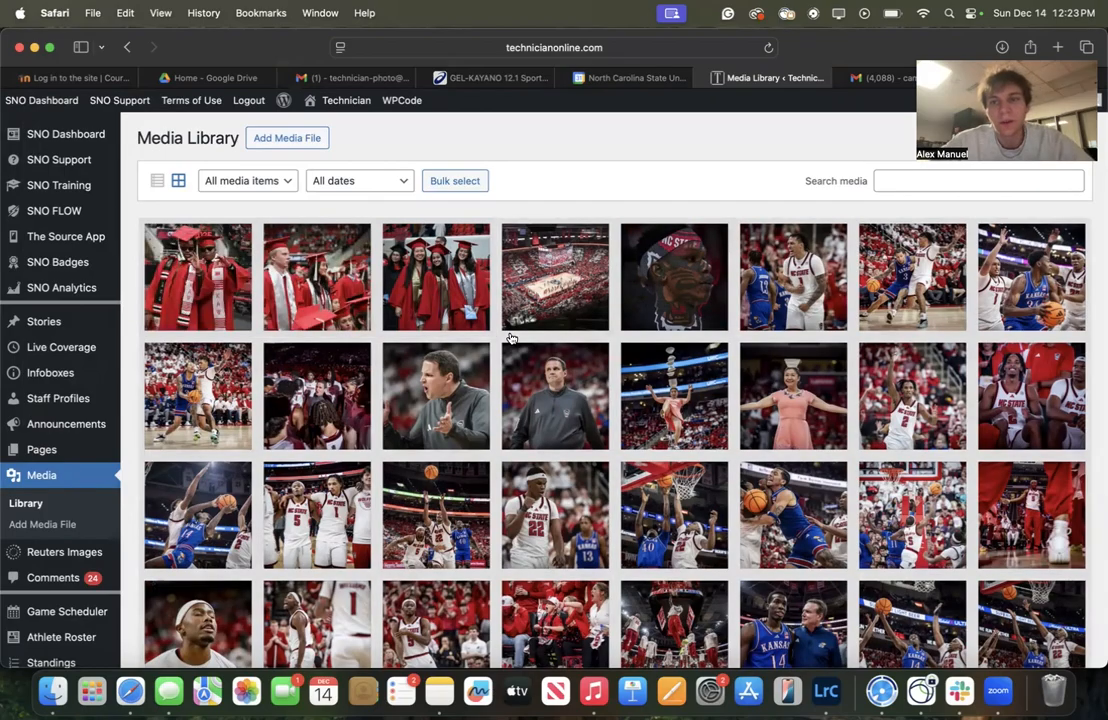
Open the first graduation photo's attachment details and enter the photographer's name in the Photographer field
left_click(190, 286)
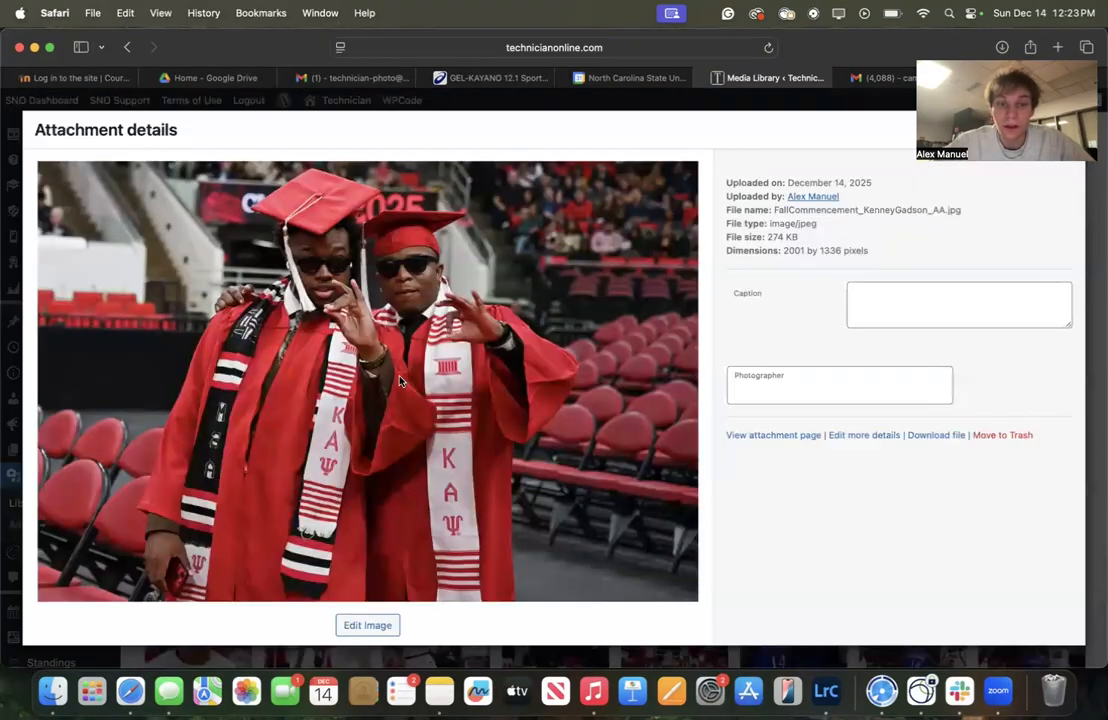
left_click(775, 386)
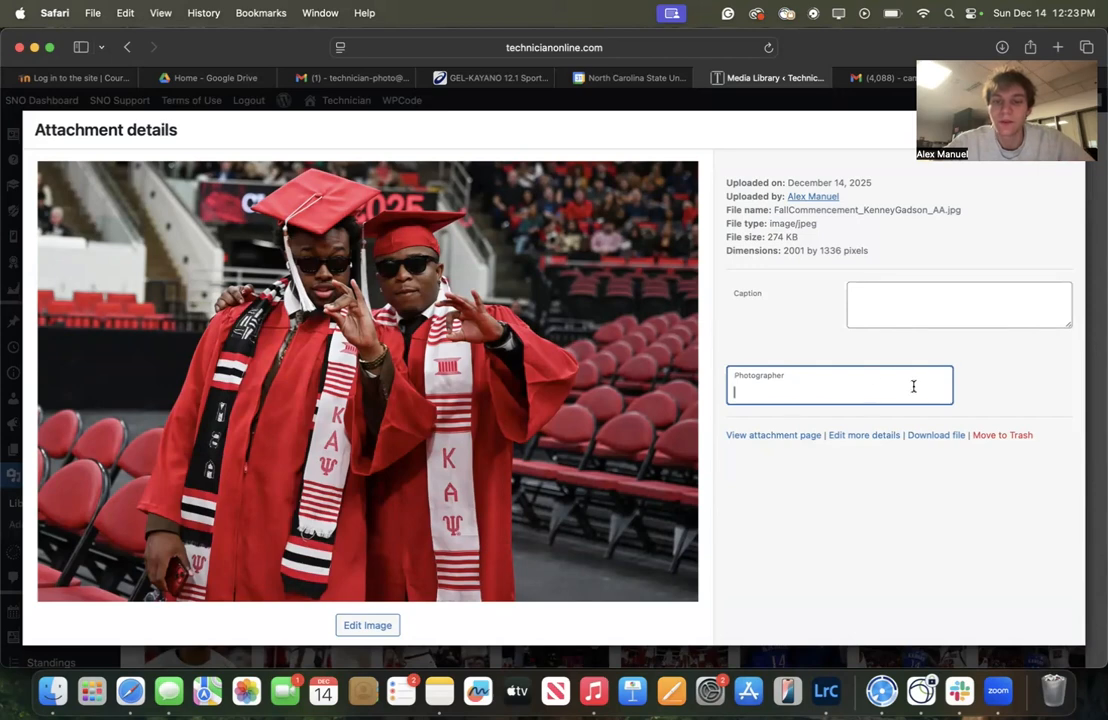
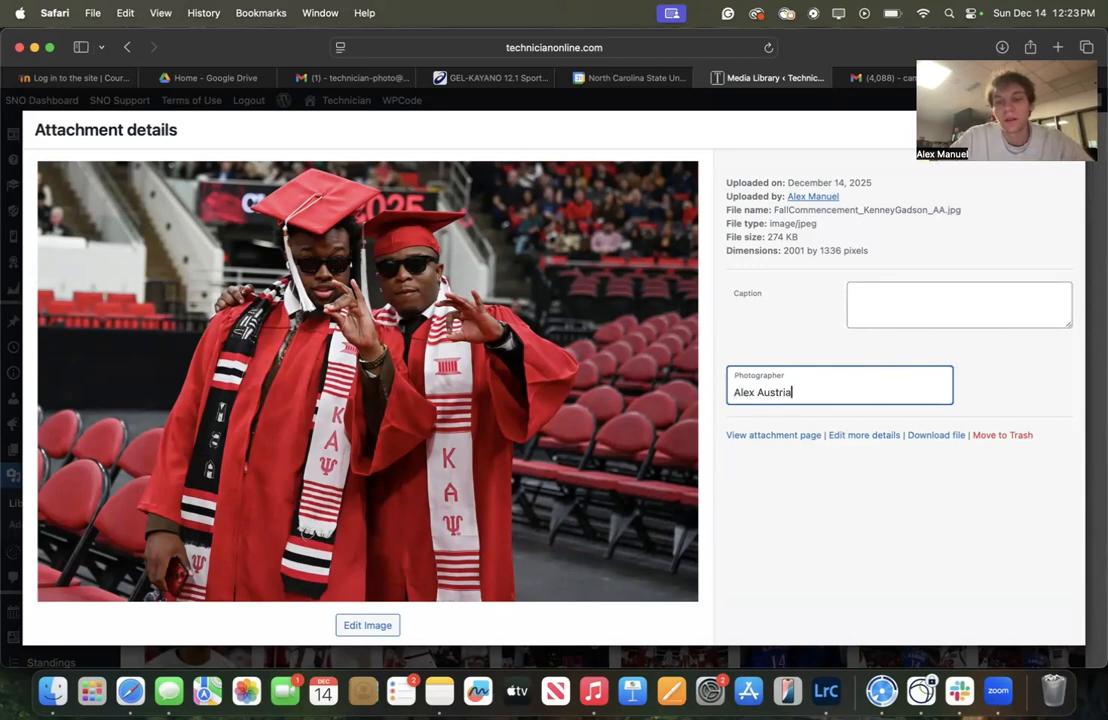
triple_click(898, 394)
left_click(993, 360)
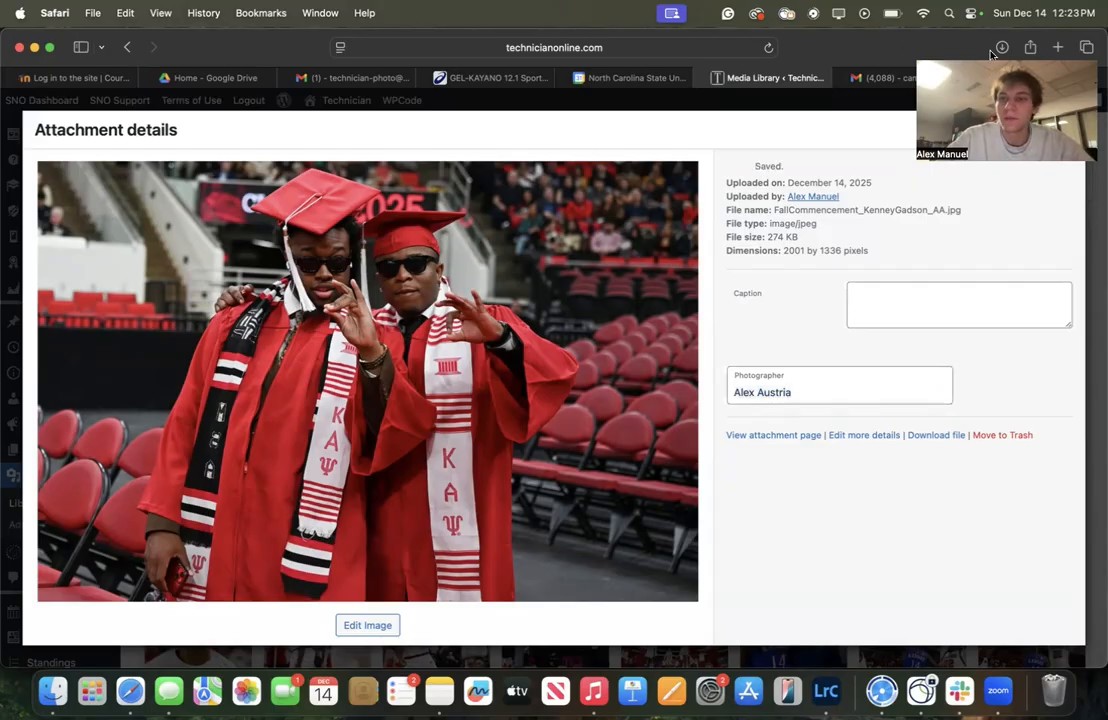
Paste the photographer's name into the Photographer fields of the next two commencement photos
left_click(1027, 129)
left_click(794, 393)
key("super+v")
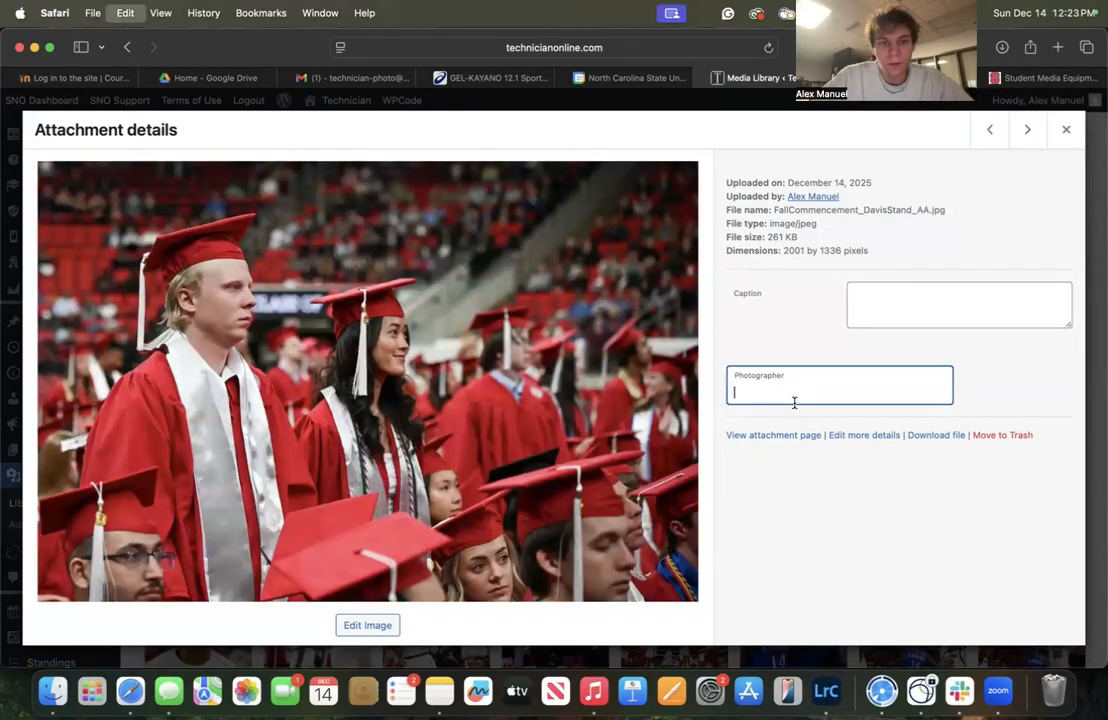
left_click(1025, 131)
left_click(831, 390)
key("super+v")
left_click(779, 327)
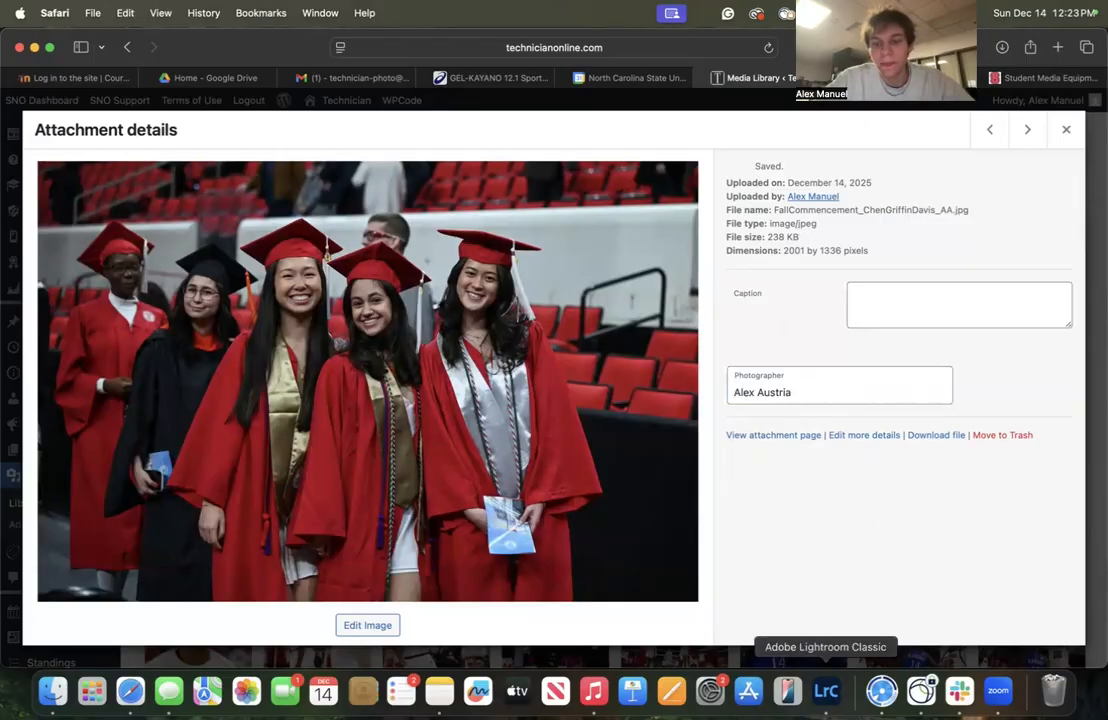
Bring the three uploaded commencement photos from the folder into Lightroom Classic
left_click(828, 700)
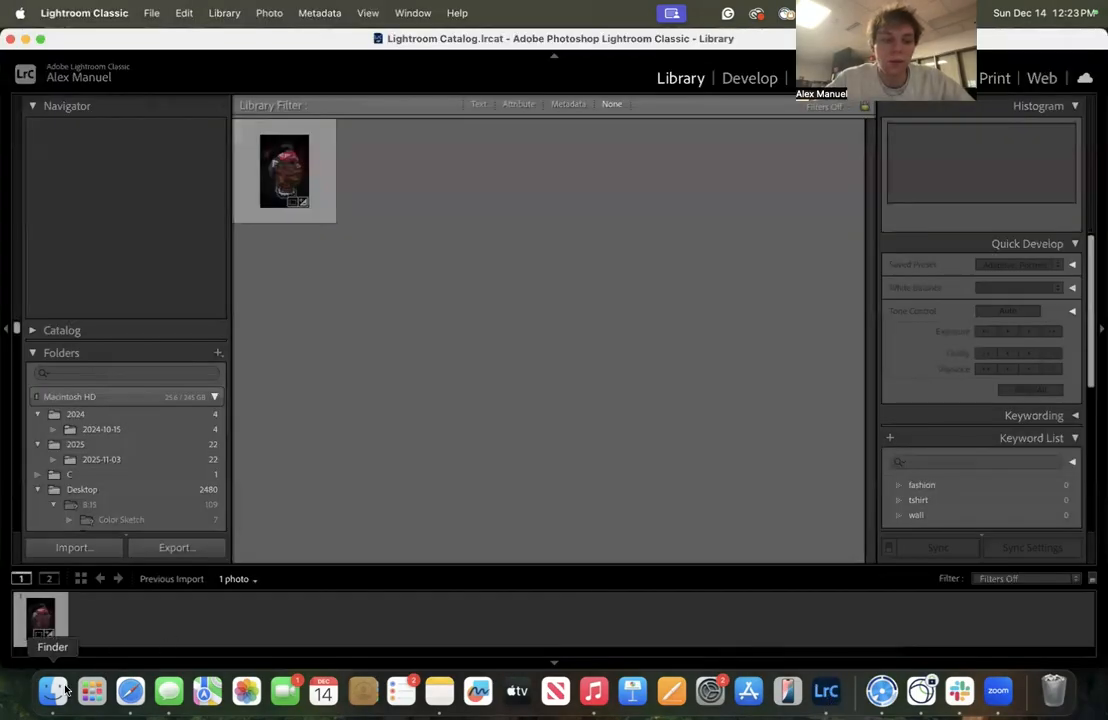
left_click(52, 692)
left_click_drag(651, 250, 819, 487)
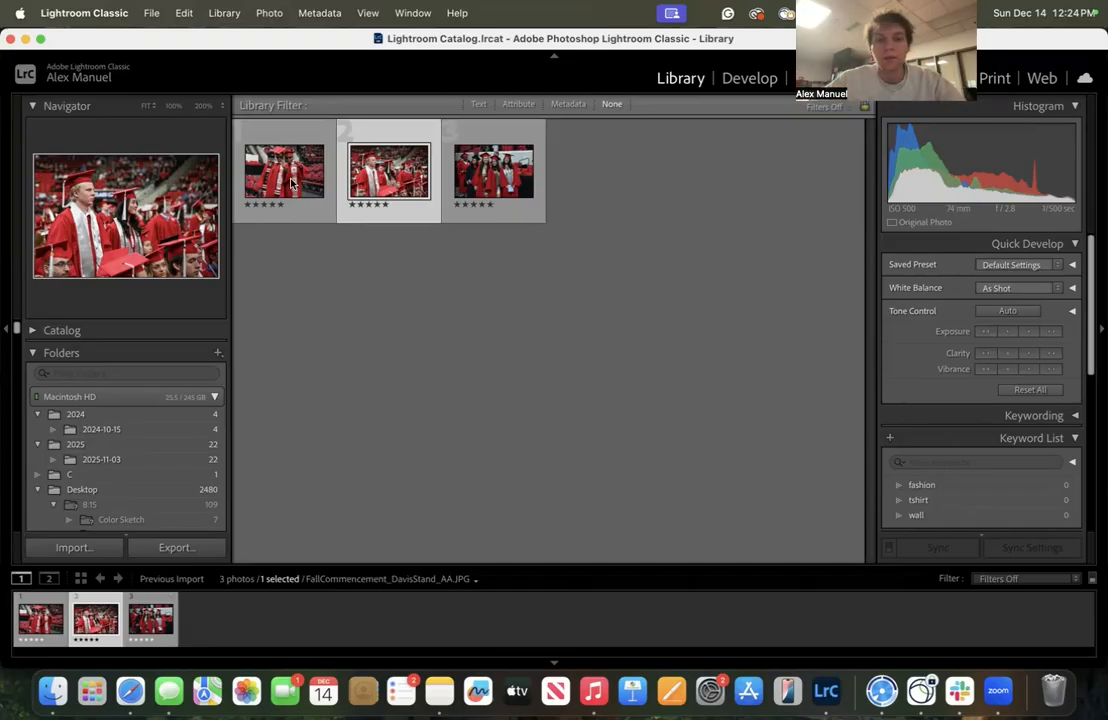
Copy the caption of the two-graduates posing photo from Lightroom's metadata
key("Left")
scroll(938, 420, "down", 5)
left_click(977, 345)
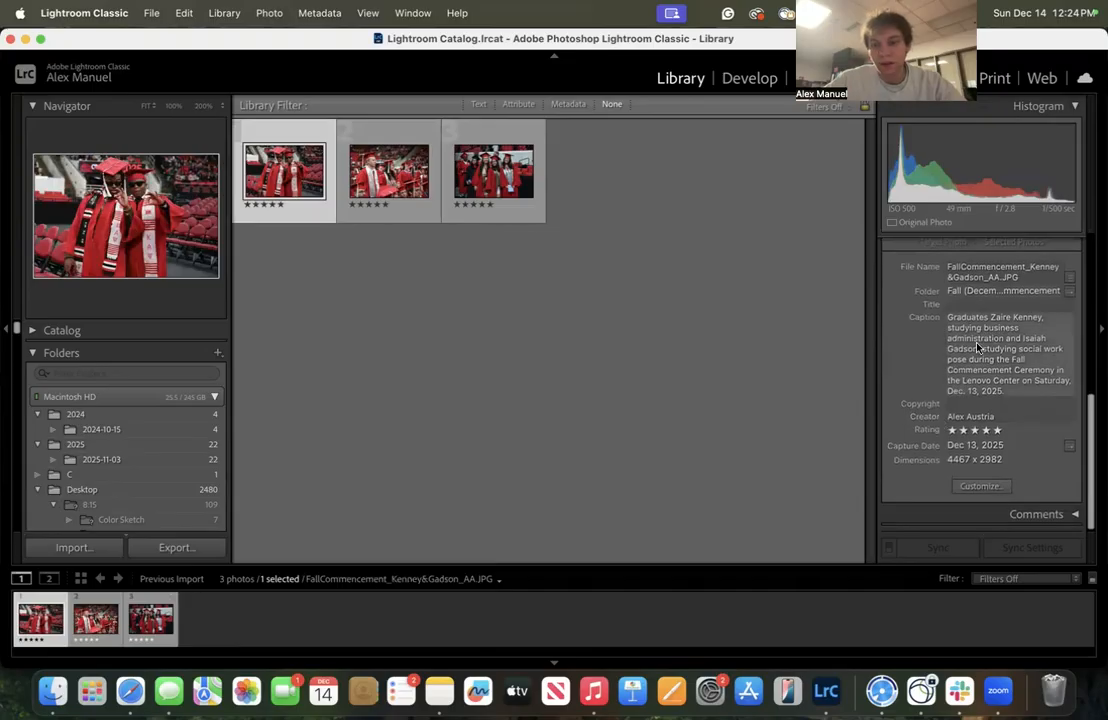
key("super+a")
key("super+c")
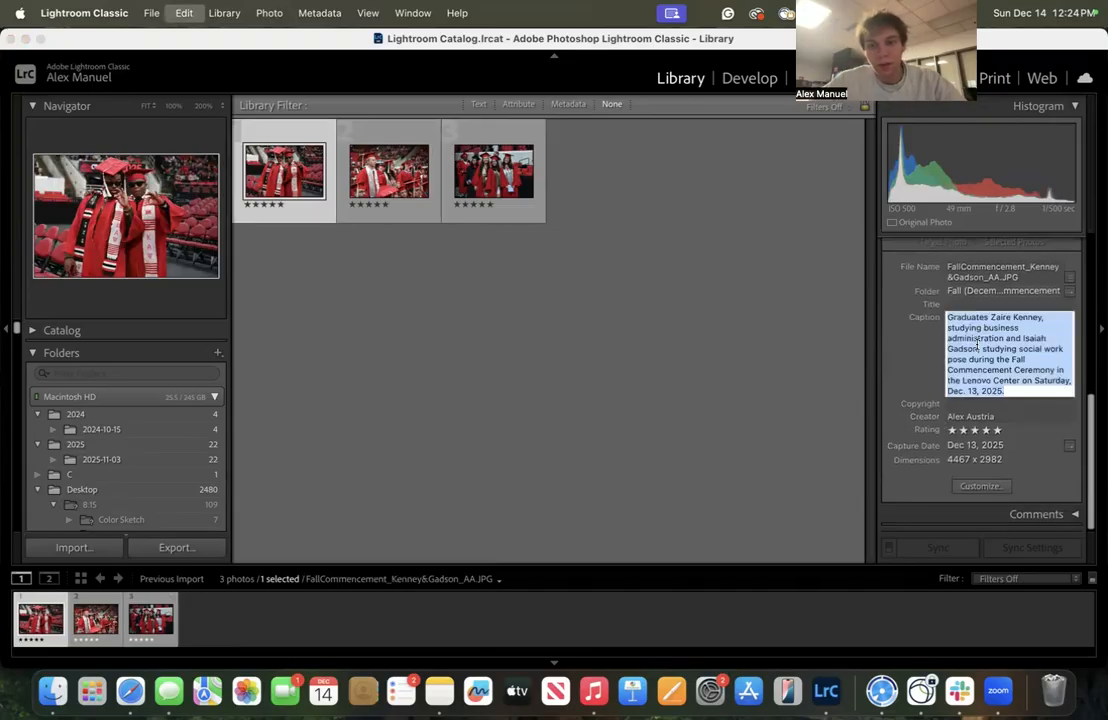
Paste that caption into the two-graduates photo's Caption field in the attachment details
left_click(130, 691)
left_click(1030, 131)
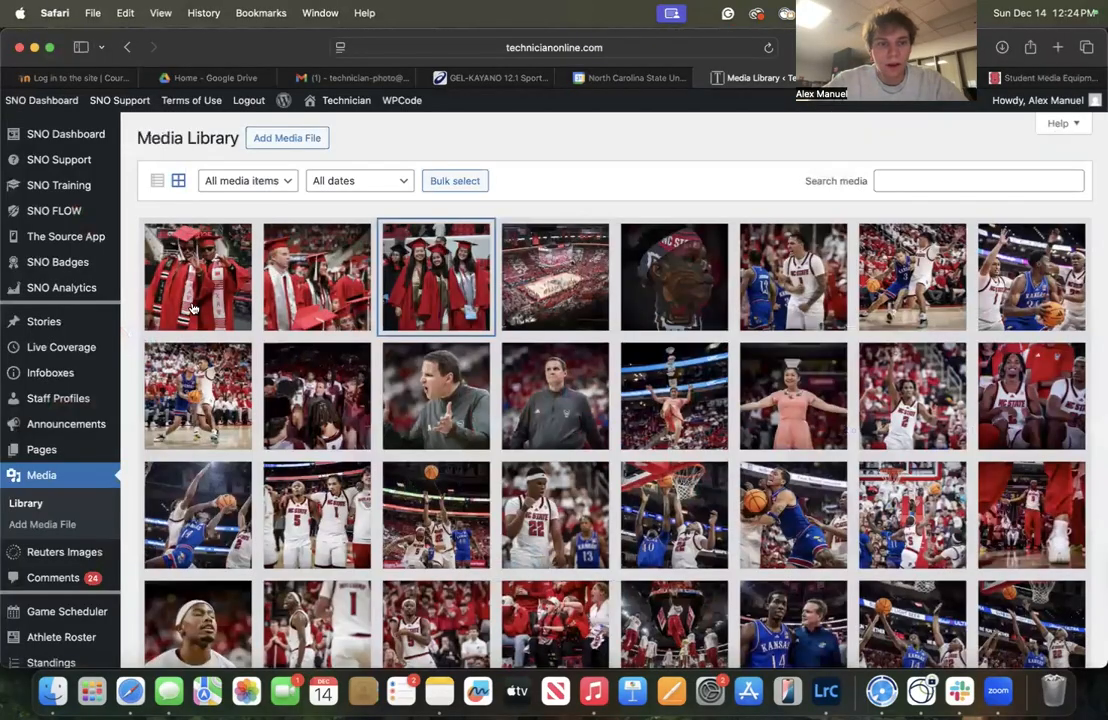
left_click(973, 315)
key("super+v")
scroll(973, 310, "up", 2)
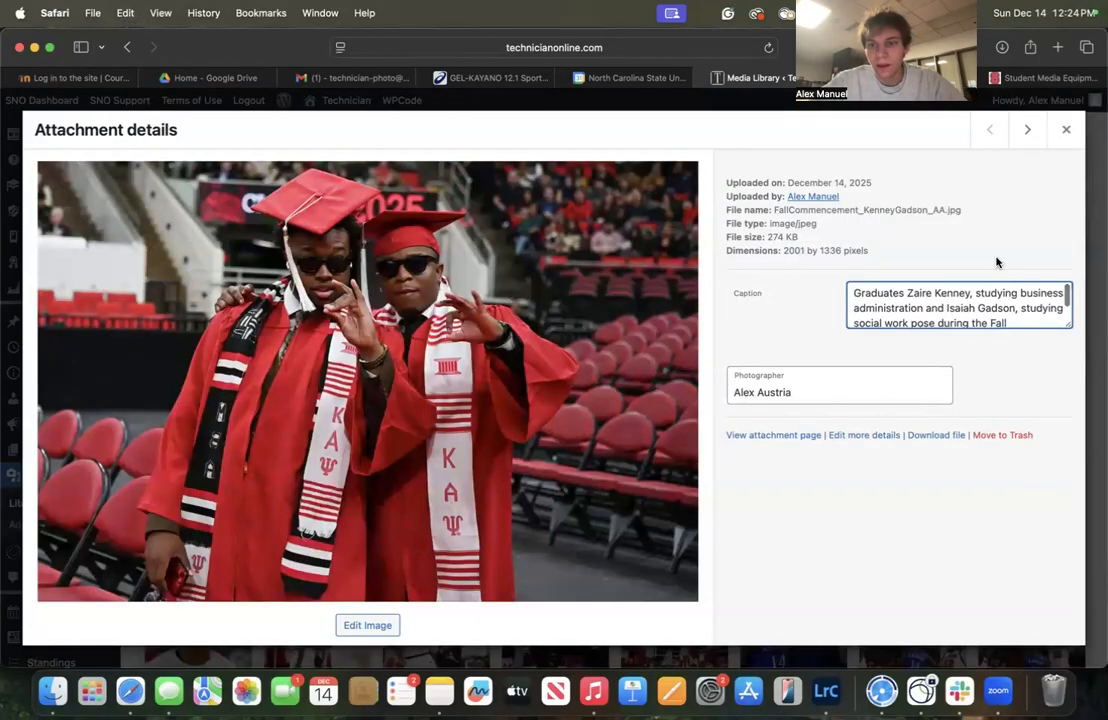
scroll(955, 287, "down", 2)
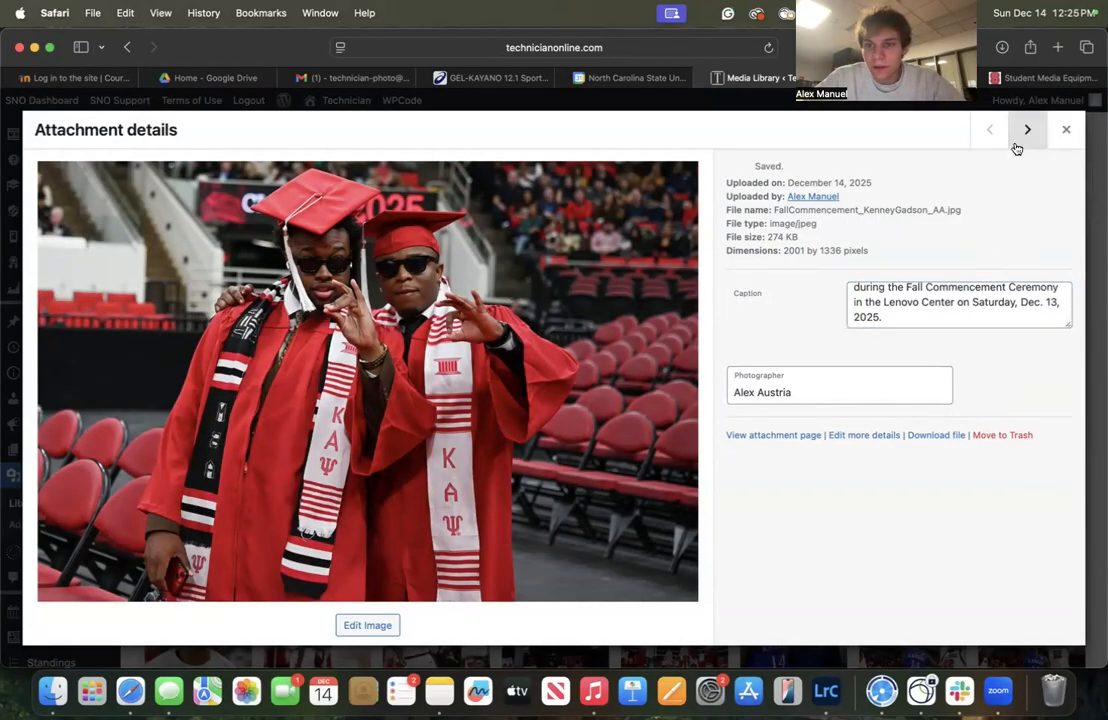
left_click(1025, 132)
Copy the standing-graduate photo's caption from Lightroom's metadata
left_click(826, 690)
left_click(389, 171)
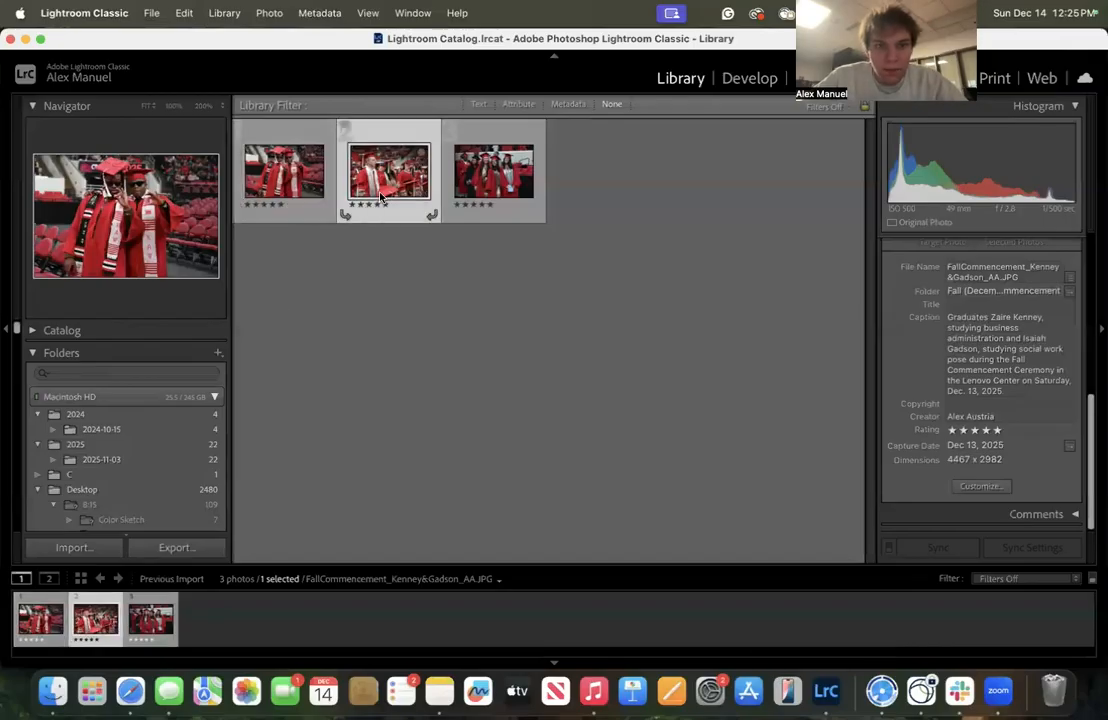
left_click(1017, 345)
key("super+c")
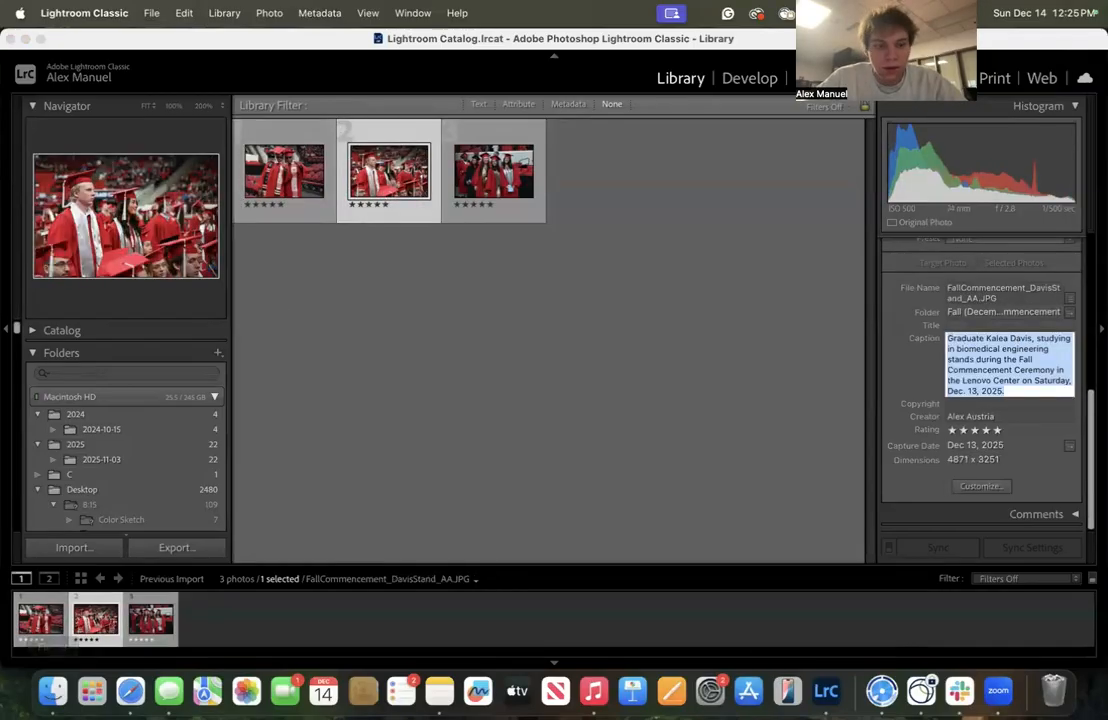
Paste the standing-graduate caption into its attachment details and apply a spelling correction
left_click(130, 690)
left_click(1020, 293)
key("super+v")
scroll(960, 305, "up", 2)
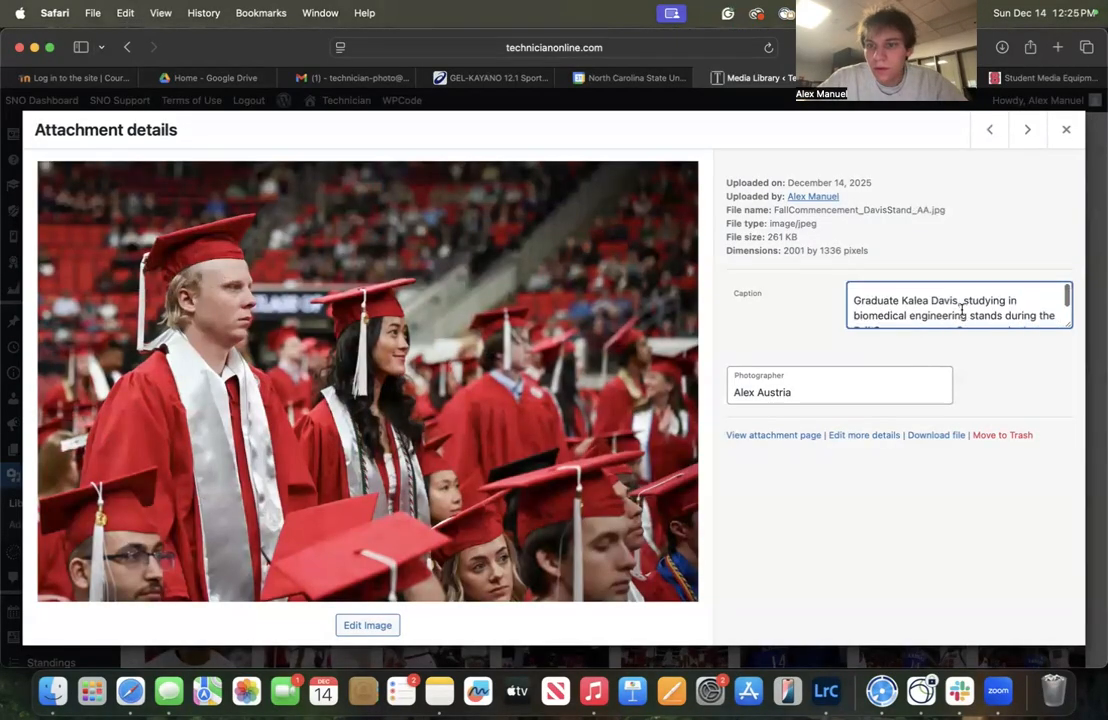
right_click(975, 308)
left_click(1007, 346)
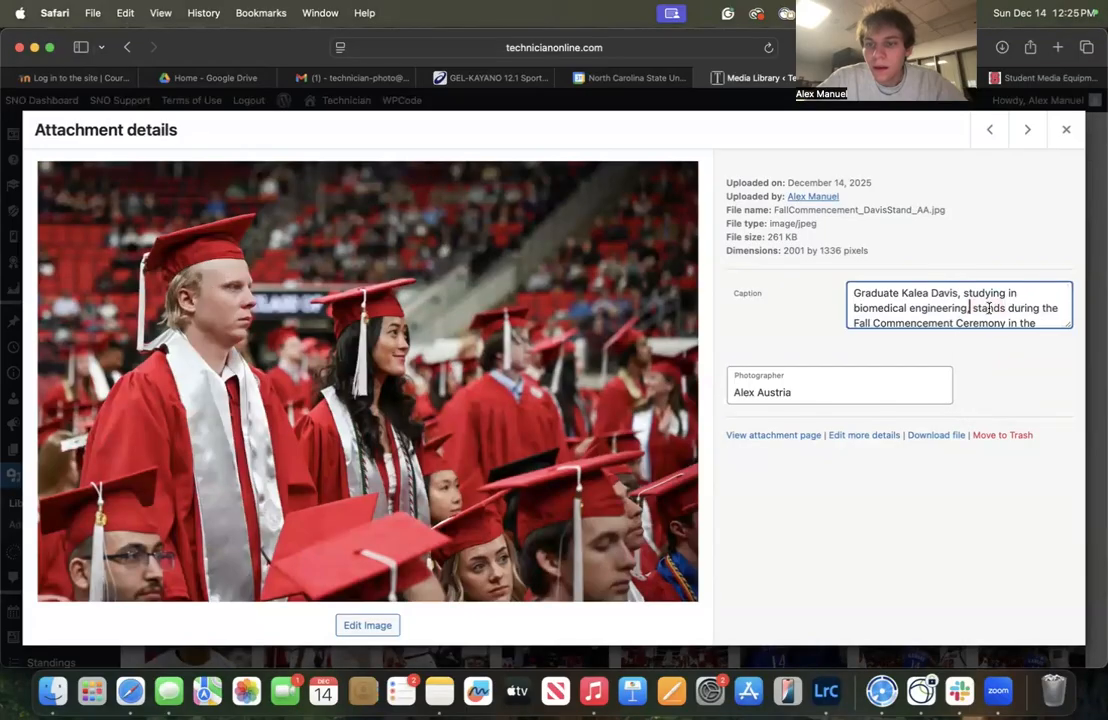
scroll(984, 307, "down", 2)
Open the group photo's Caption field and copy that photo's caption in Lightroom
left_click(1027, 130)
left_click(893, 320)
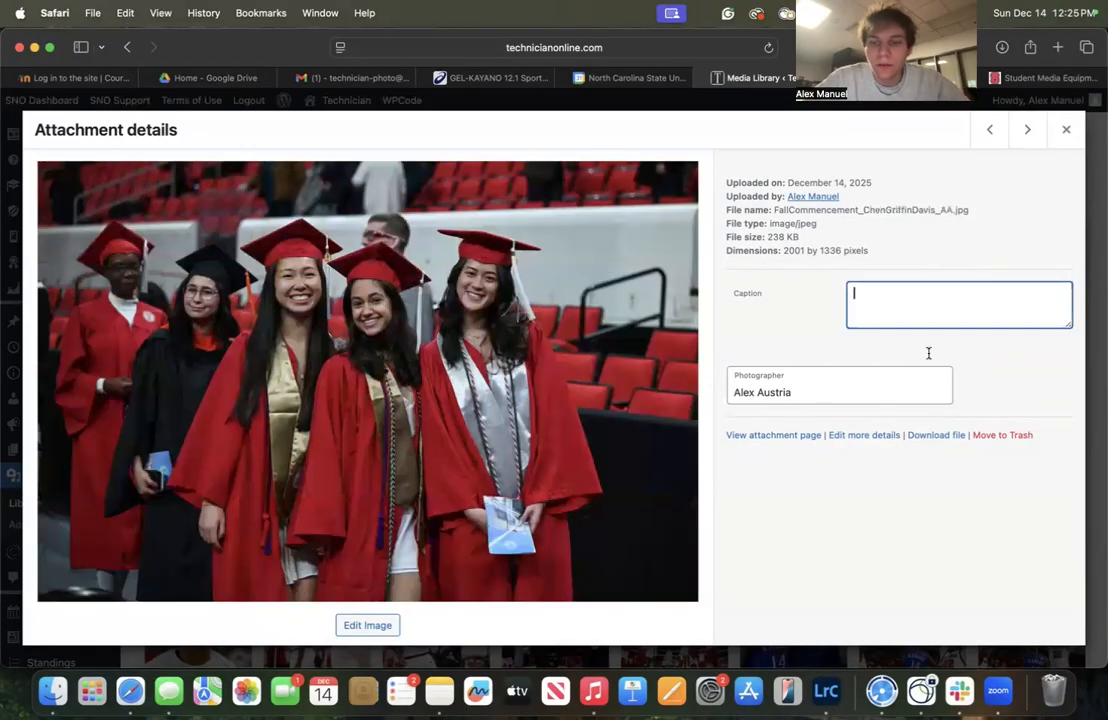
left_click(826, 690)
left_click(493, 172)
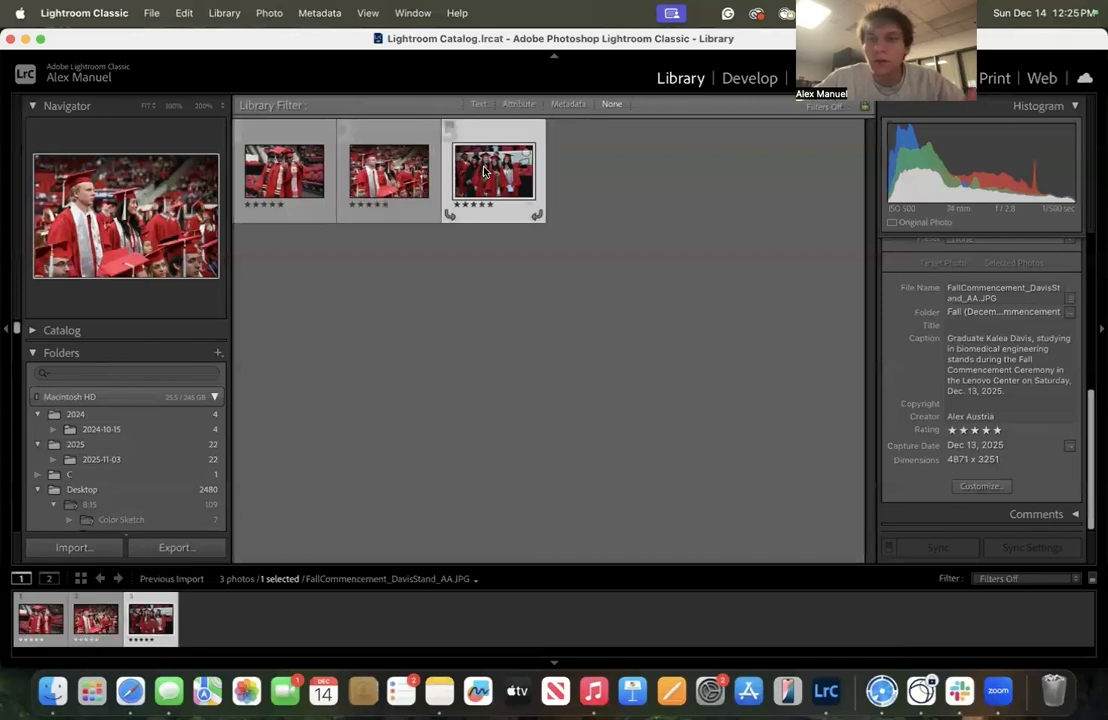
left_click(1025, 380)
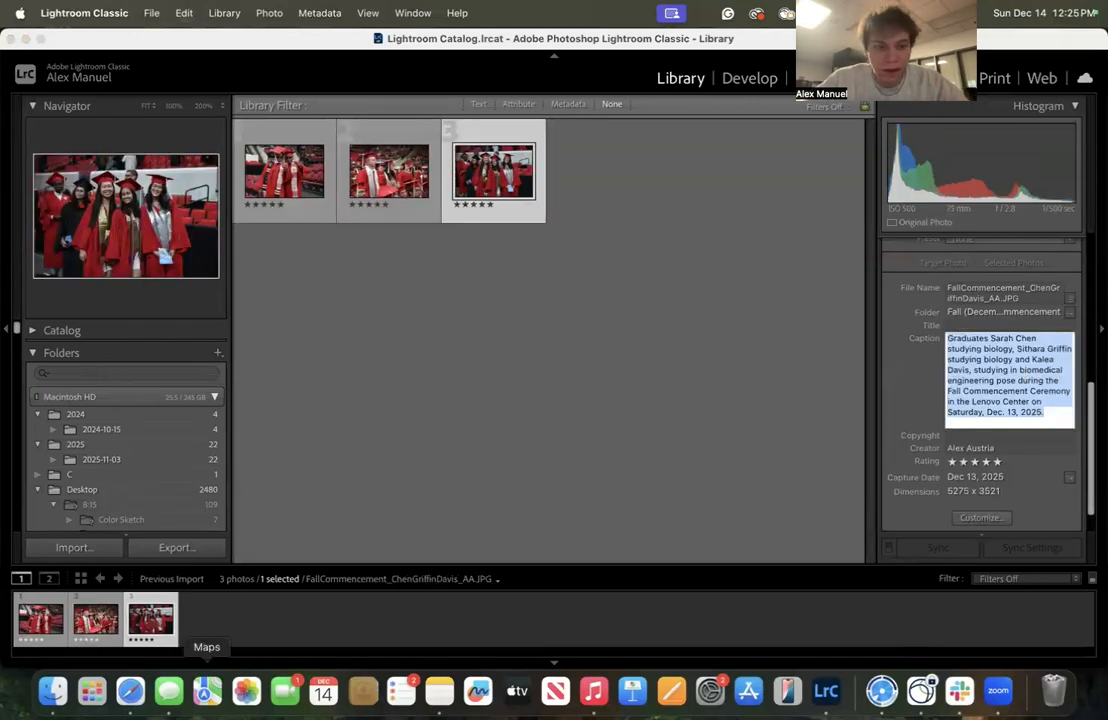
Return to the group photo's attachment details and close them
left_click(130, 690)
scroll(935, 298, "down", 2)
left_click(1066, 130)
scroll(980, 300, "down", 5)
Select the remaining HC commencement photos in the folder and drag them into Lightroom
left_click(53, 690)
scroll(495, 333, "up", 5)
left_click(319, 232)
left_click(402, 232, "super")
left_click(580, 318, "super")
left_click(485, 313, "super")
left_click(651, 313, "super")
left_click(734, 313, "super")
left_click(319, 397, "super")
left_click(402, 397, "super")
left_click(485, 397, "super")
scroll(490, 390, "down", 5)
left_click(319, 321, "super")
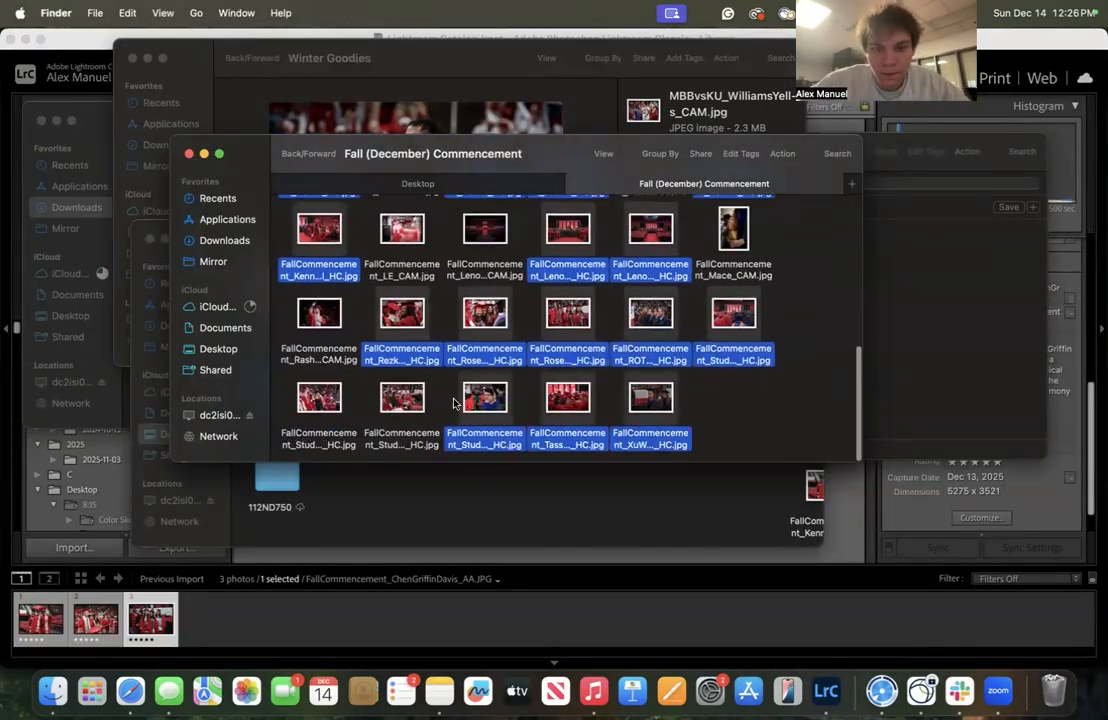
left_click(402, 399, "super")
left_click(322, 399, "super")
left_click_drag(322, 399, 846, 496)
left_click(1049, 625)
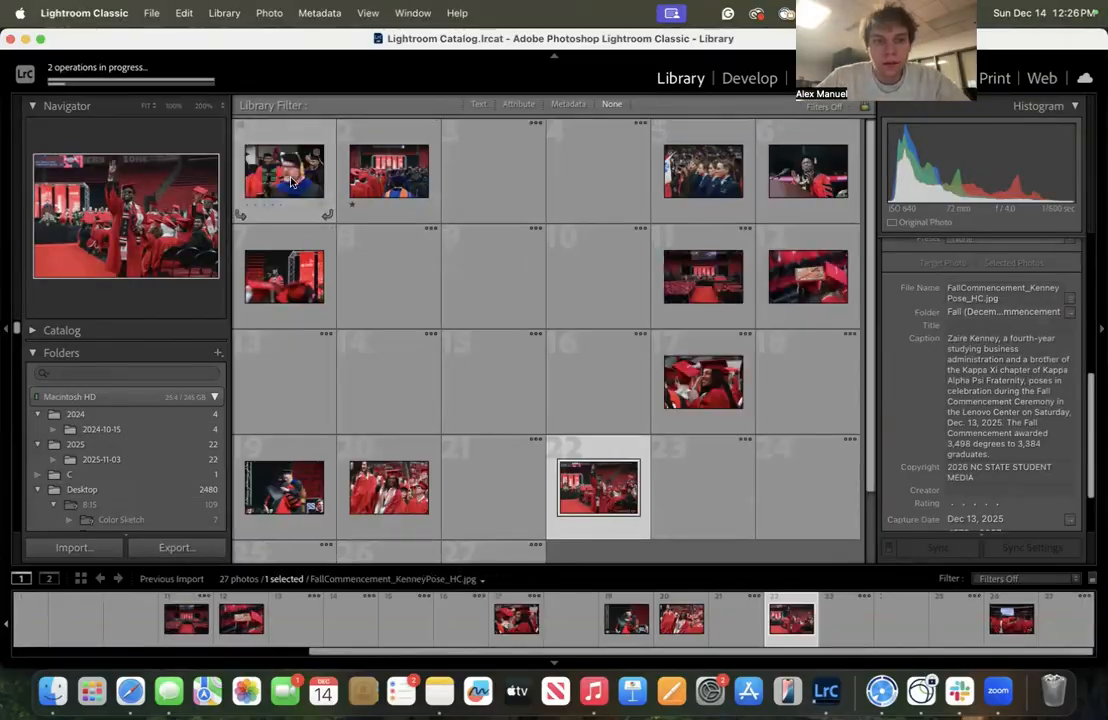
Copy captions of the first imported HC photos in Lightroom and paste them into the matching attachment details
left_click(291, 181)
key("super+Tab")
left_click(800, 396)
left_click(1028, 131)
key("super+Tab")
left_click(389, 172)
key("super+Tab")
key("super+v")
left_click(1027, 130)
Copy the ROTC anthem photo's caption in Lightroom and paste it into its attachment details
left_click(826, 691)
left_click(130, 691)
left_click(826, 691)
left_click(494, 172)
left_click(1000, 370)
left_click(130, 691)
left_click(1027, 130)
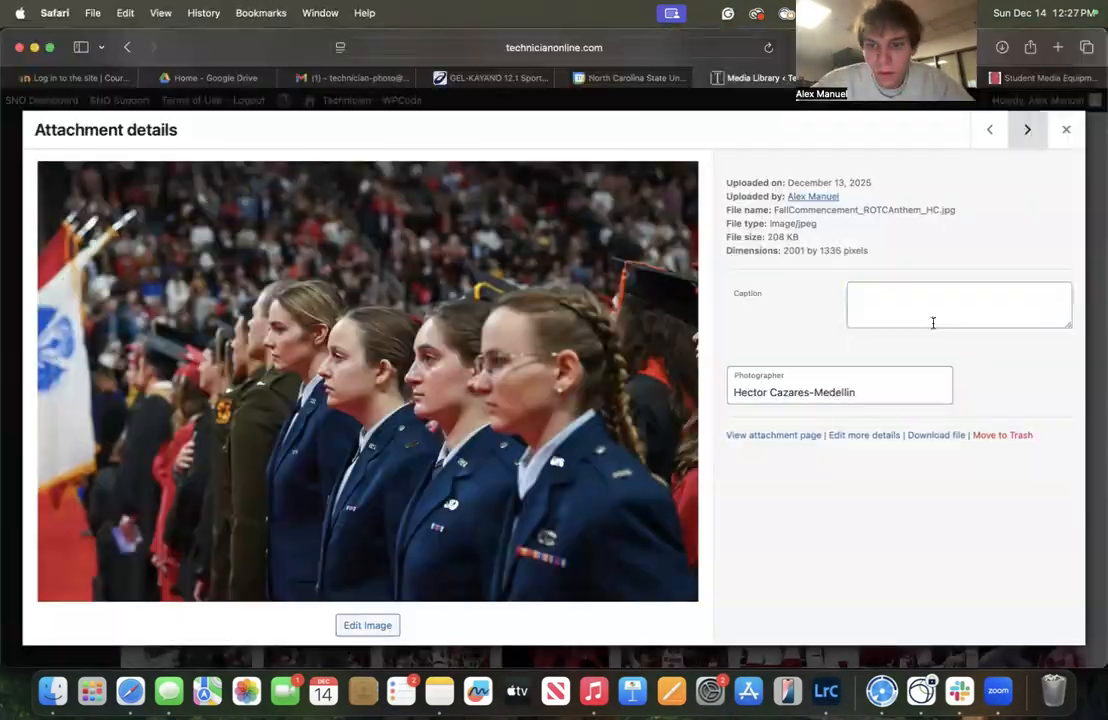
left_click(826, 691)
left_click(705, 172)
left_click(130, 691)
left_click(826, 691)
left_click(130, 691)
left_click(988, 130)
left_click(826, 691)
Paste the three-graduates peace-sign photo's caption into its attachment details and insert a missing comma
left_click(494, 510)
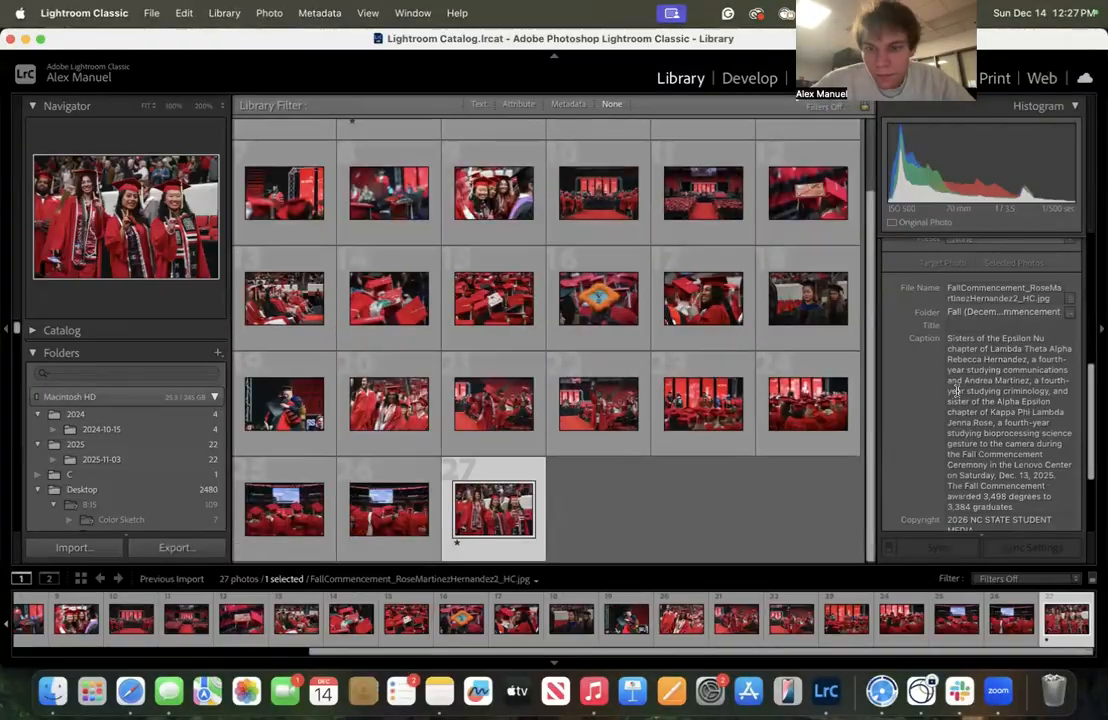
key("super+Tab")
left_click(958, 298)
scroll(958, 298, "down", 4)
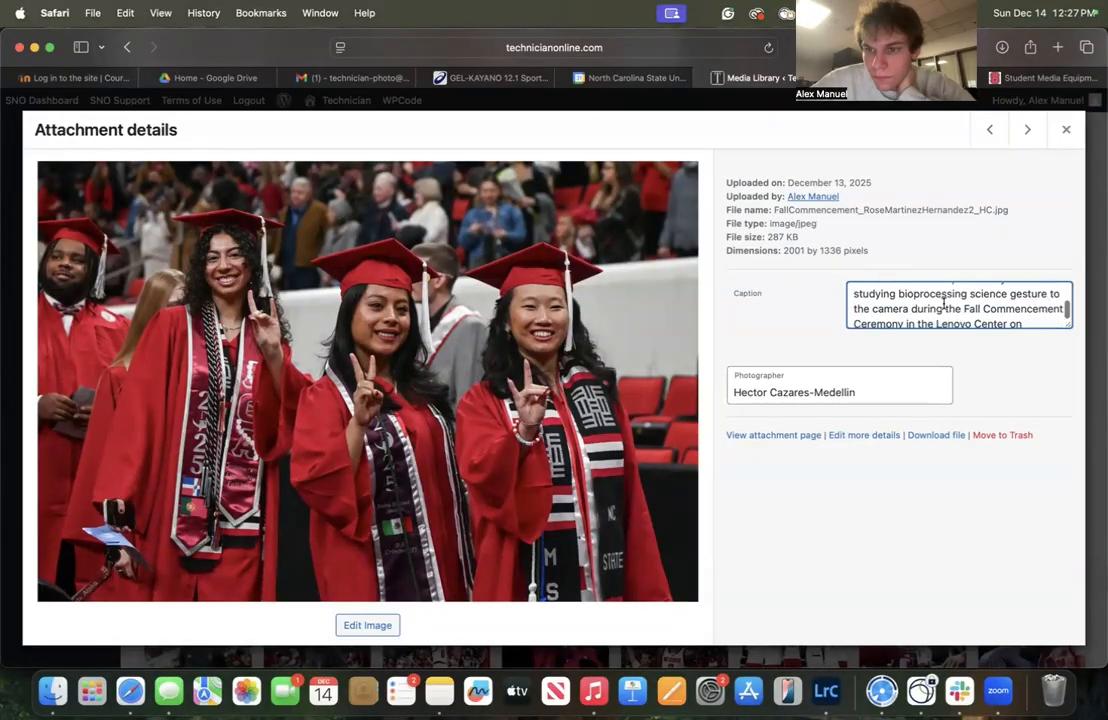
scroll(943, 305, "up", 1)
left_click(1007, 308)
type(",")
scroll(984, 305, "down", 5)
left_click(1027, 130)
Paste copied Lightroom captions into the Caption fields of the next two media items
left_click(958, 304)
left_click(826, 691)
left_click(284, 510)
left_click(130, 691)
key("super+v")
scroll(920, 299, "down", 5)
left_click(1027, 130)
key("super+v")
left_click(1027, 130)
Copy the chancellor's speech photo caption in Lightroom for its matching media item
left_click(826, 691)
left_click(843, 384)
left_click(130, 691)
left_click(826, 691)
scroll(390, 180, "up", 3)
left_click(703, 487)
left_click(1008, 374)
left_click(130, 691)
left_click(826, 691)
Copy captions of further third-row Lightroom photos and open the smiling graduate photo's Caption field
scroll(589, 438, "down", 3)
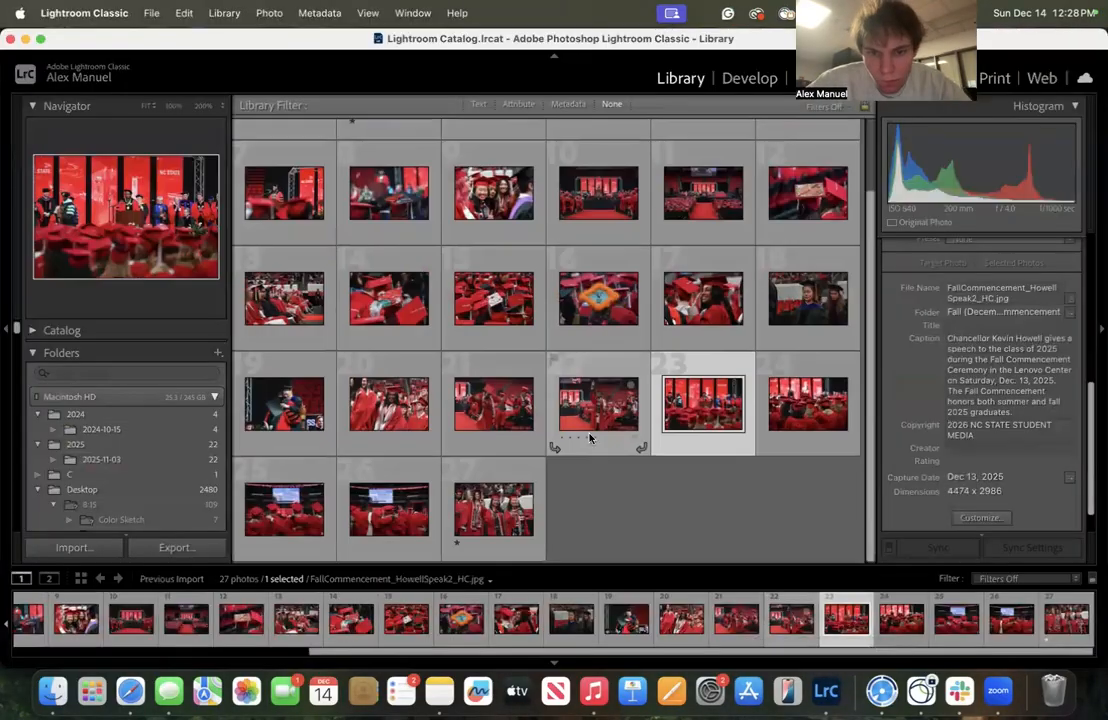
left_click(592, 425)
left_click(1008, 374)
left_click(130, 691)
left_click(826, 691)
left_click(494, 408)
left_click(130, 691)
left_click(826, 691)
left_click(130, 691)
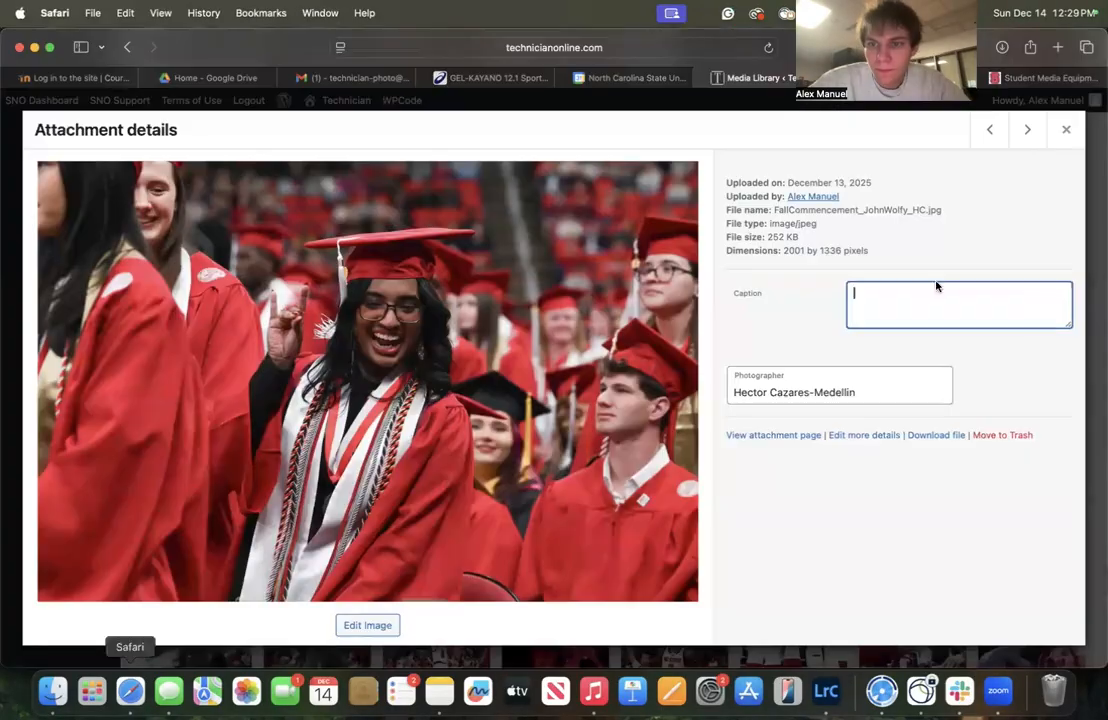
left_click(826, 691)
Paste Lightroom captions into the smiling graduate photo and the previous media items
left_click(1008, 374)
left_click(130, 691)
left_click(990, 130)
key("super+v")
left_click(826, 691)
left_click(130, 691)
left_click(990, 130)
left_click(826, 691)
left_click(130, 691)
key("super+v")
left_click(990, 130)
Copy the decorated cap photo's caption in Lightroom and paste it into the previous media item's Caption field
left_click(826, 691)
left_click(1008, 374)
left_click(130, 691)
left_click(130, 691)
left_click(988, 128)
left_click(826, 691)
left_click(130, 691)
left_click(826, 691)
left_click(1008, 374)
left_click(130, 691)
left_click(808, 193)
left_click(826, 691)
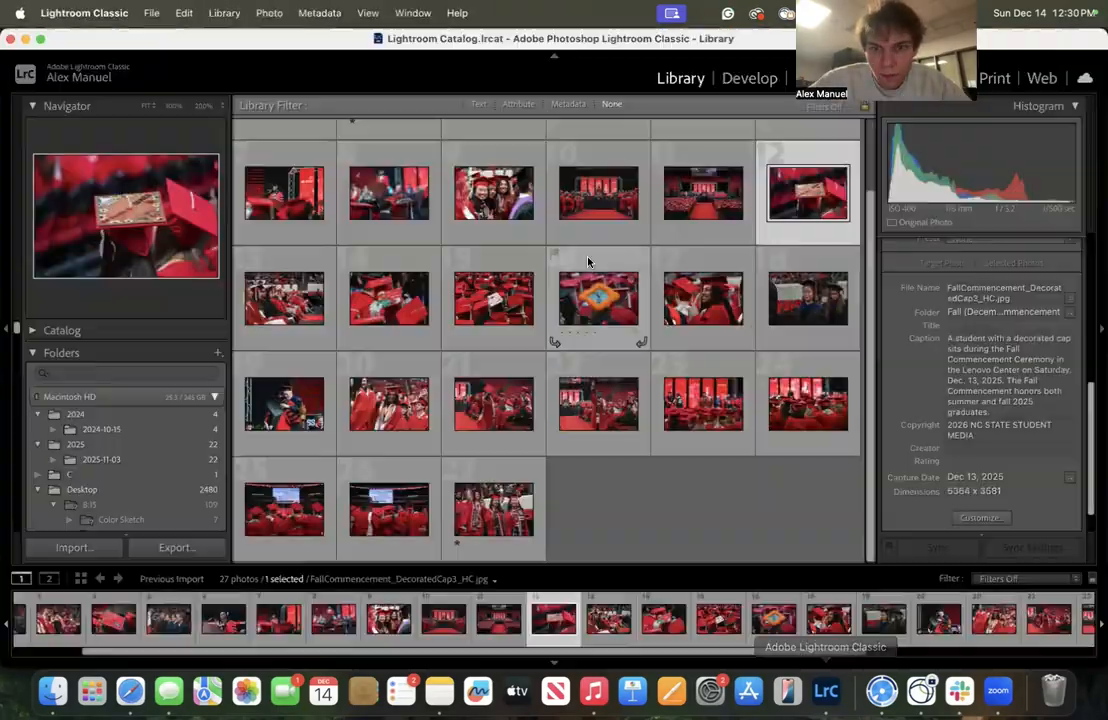
left_click(703, 193)
left_click(130, 691)
left_click(990, 130)
left_click(922, 302)
key("super+v")
Copy the DecoratedCap2 photo's caption in Lightroom and return to the media library
left_click(826, 691)
left_click(389, 193)
left_click(992, 368)
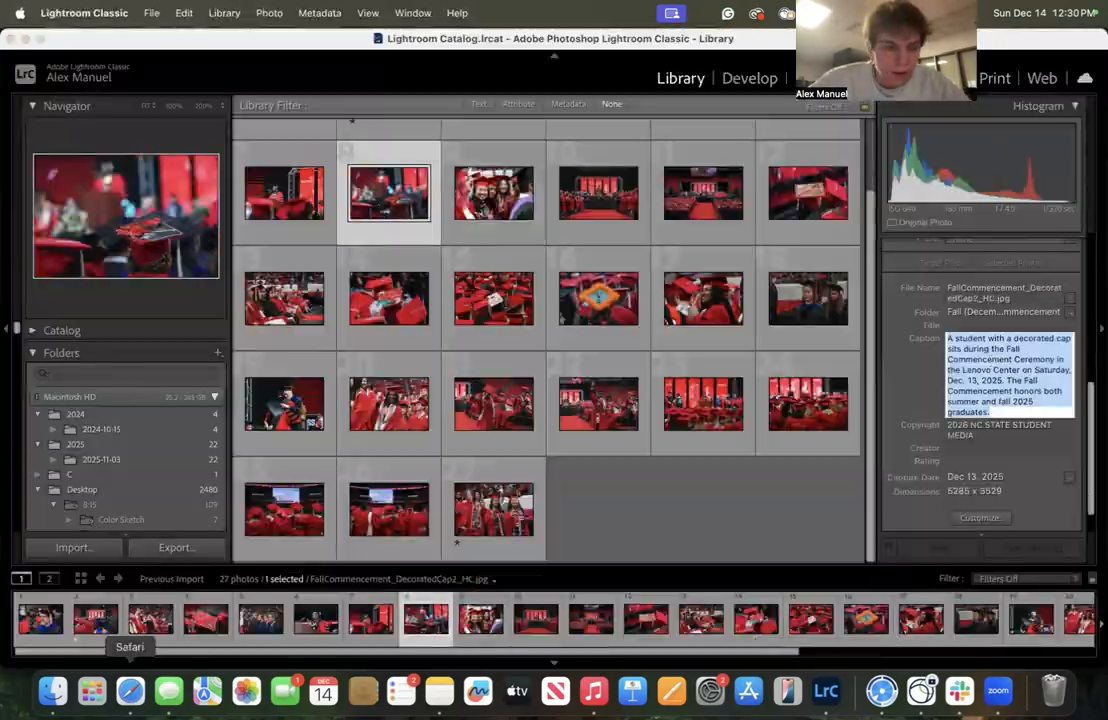
left_click(130, 691)
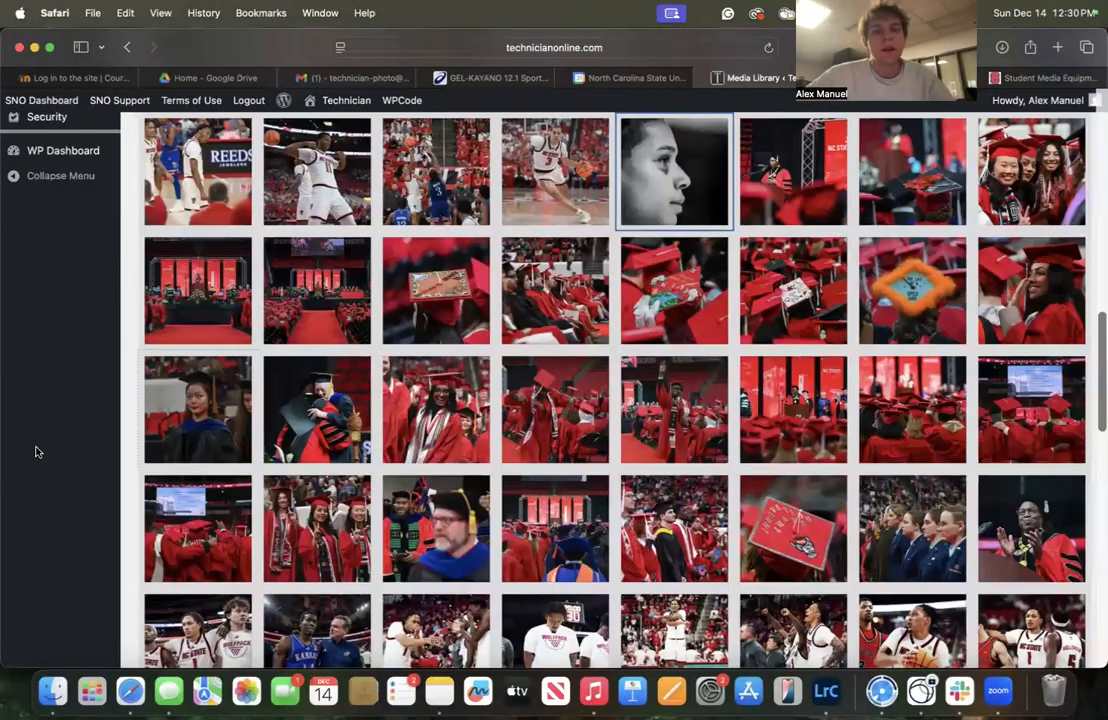
left_click(139, 405)
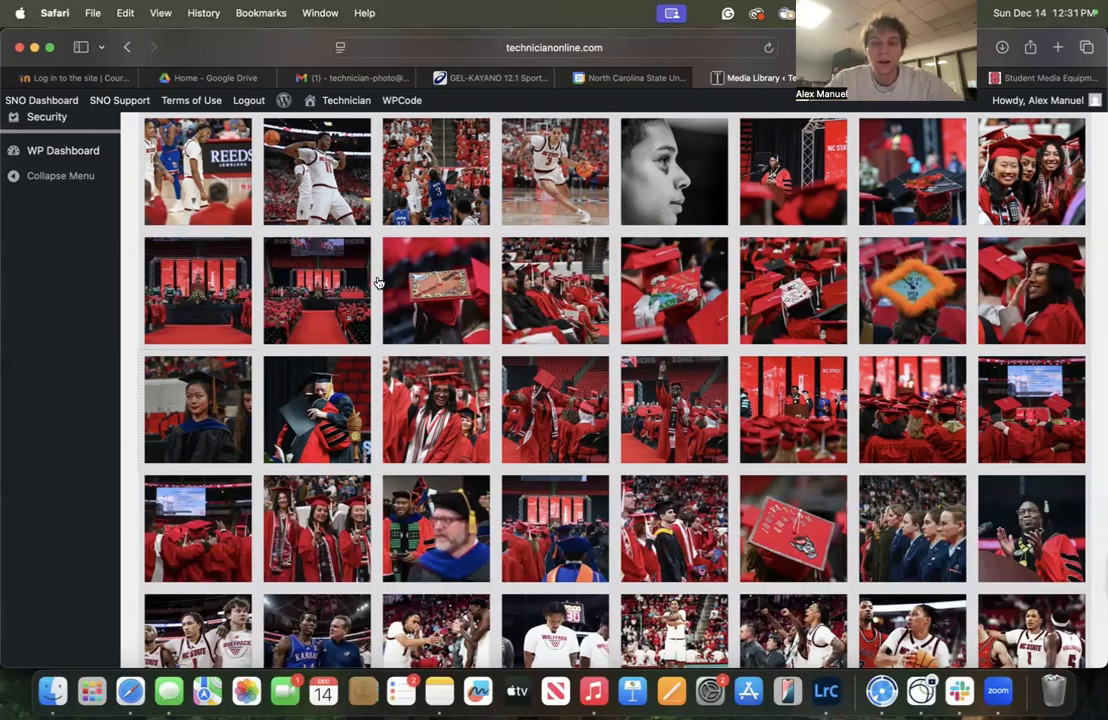
Start a new story from the Stories section
scroll(378, 282, "up", 2)
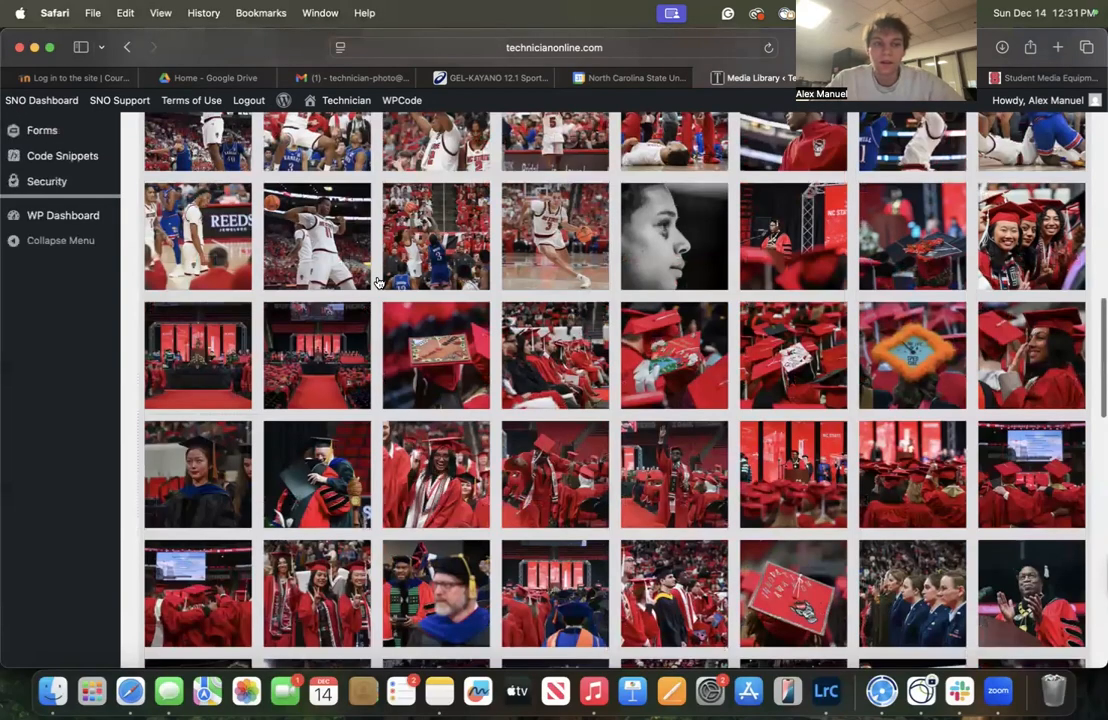
scroll(378, 282, "up", 15)
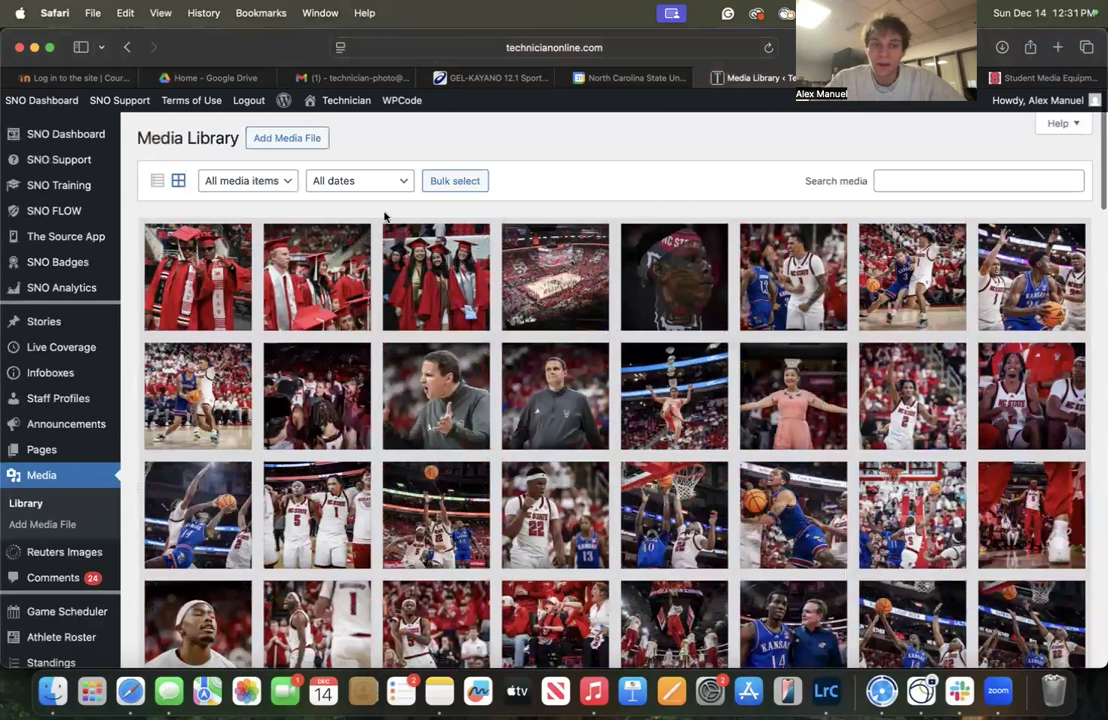
mouse_move(18, 321)
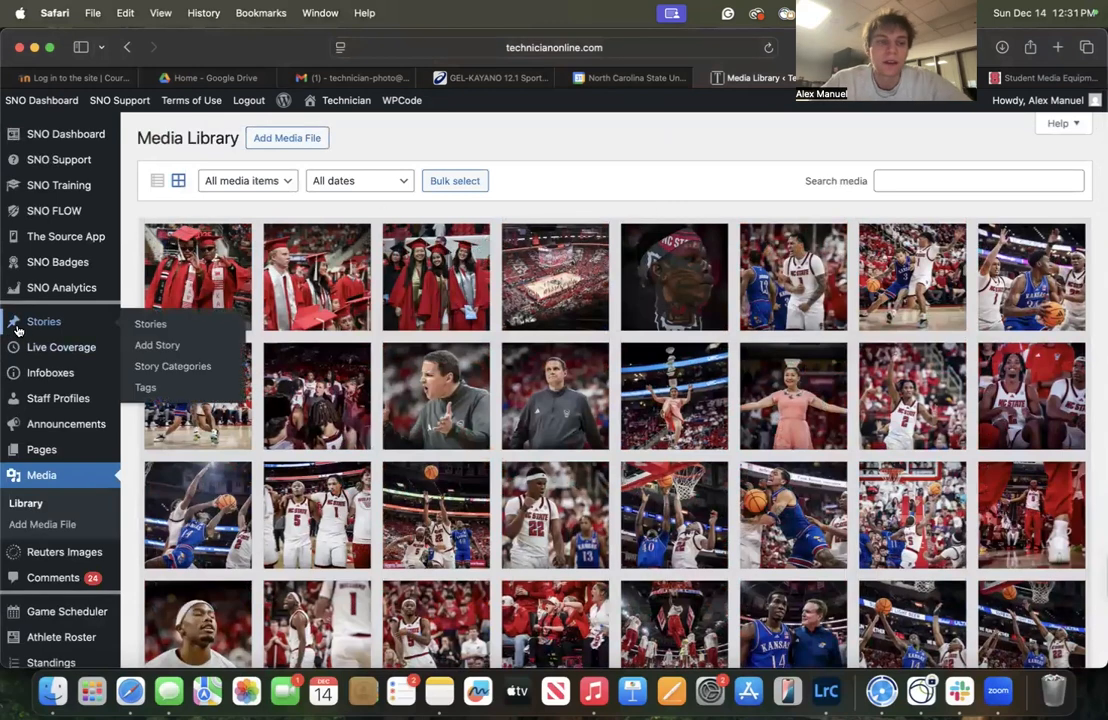
left_click(16, 328)
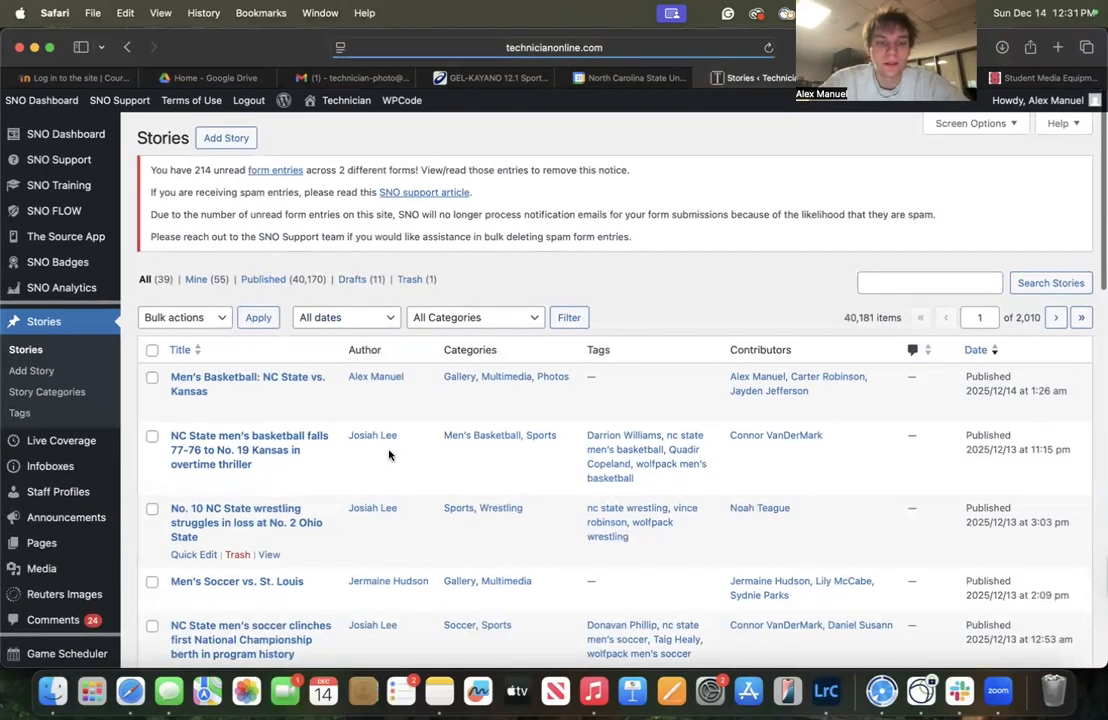
scroll(440, 420, "down", 5)
scroll(460, 395, "up", 6)
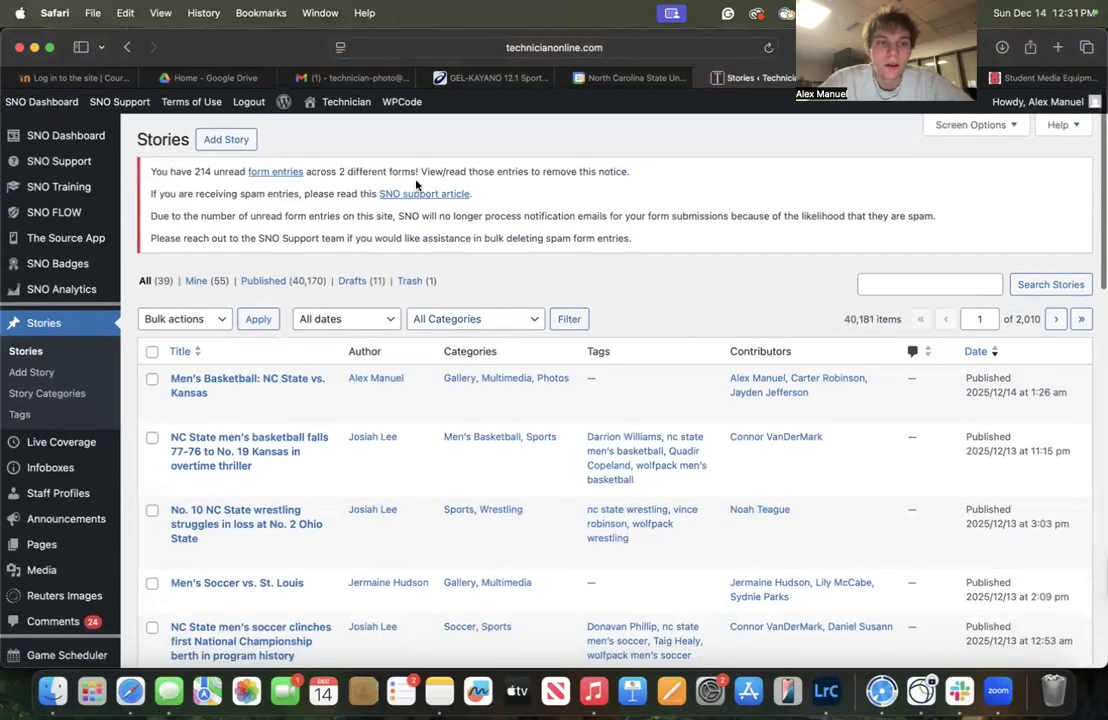
left_click(214, 138)
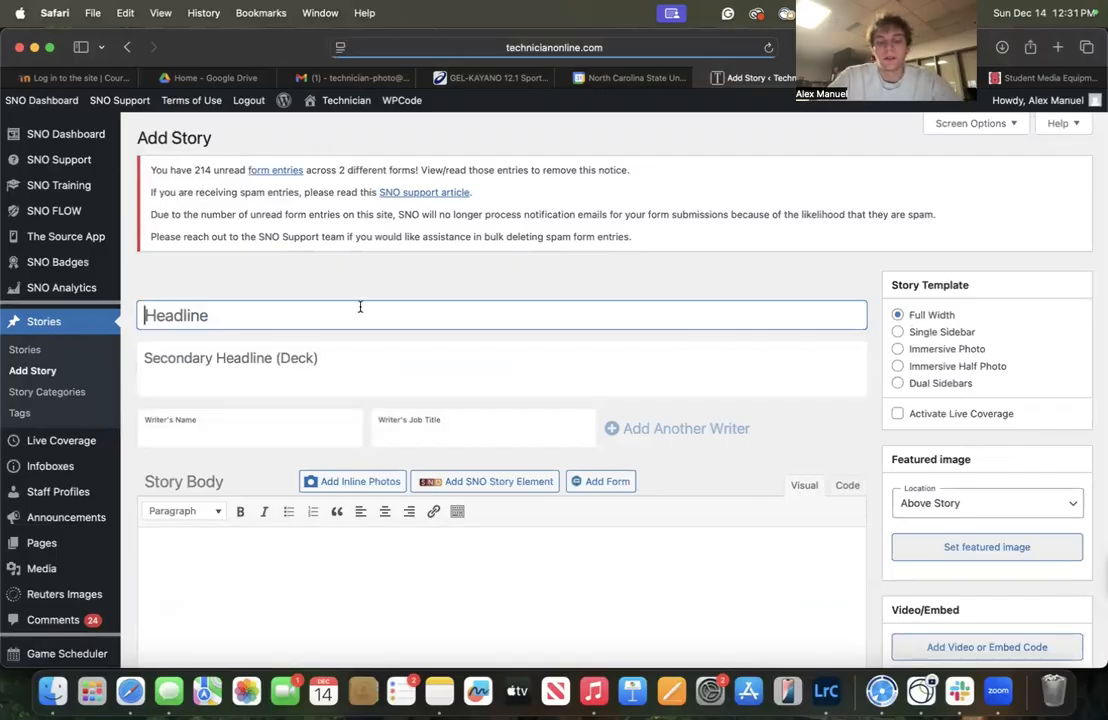
Enter the headline "Fall Commencement Ceremony"
type("Fall Comme")
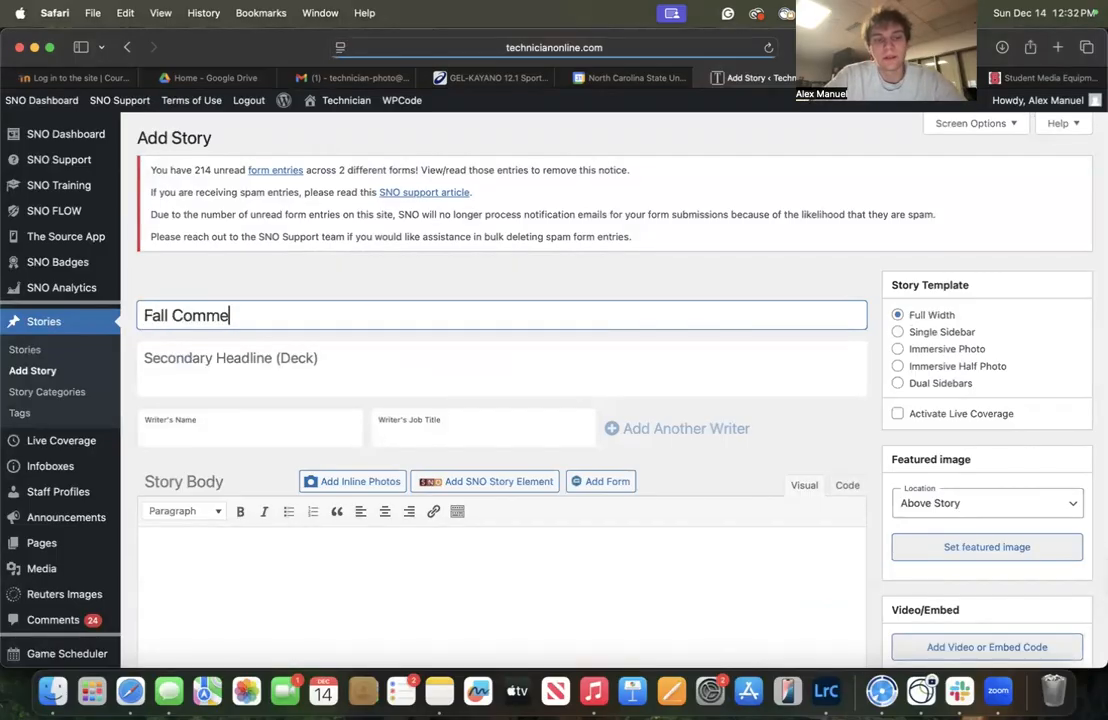
type("ncement Cerremo")
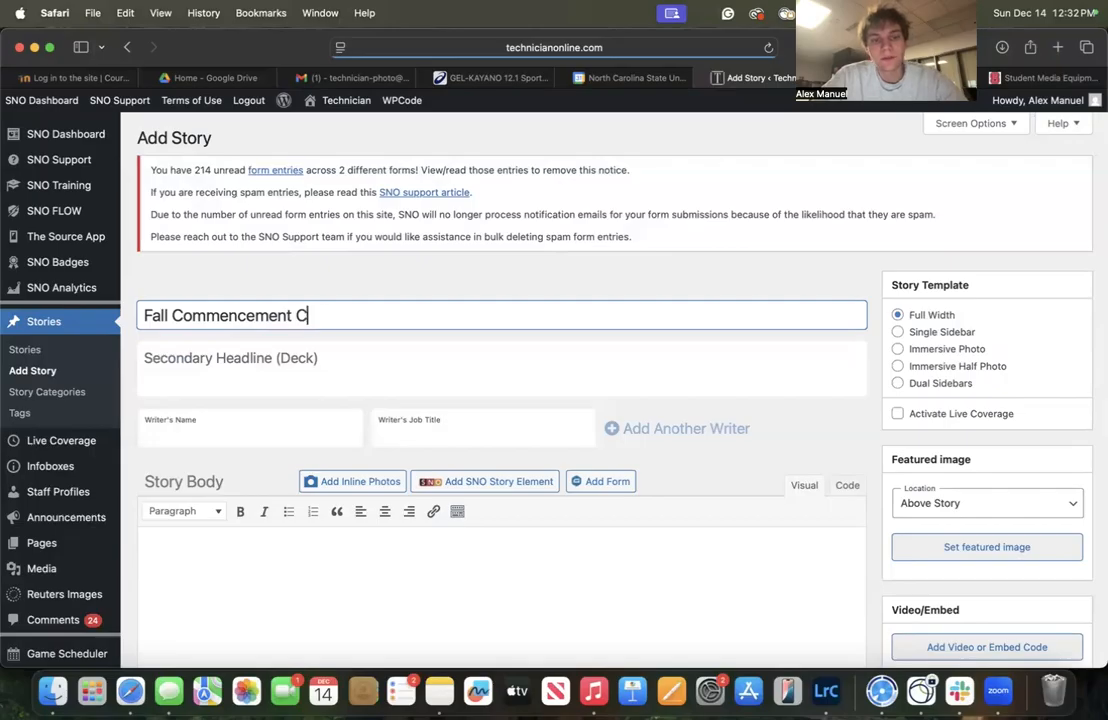
key("BackSpace")
key("BackSpace")
key("BackSpace")
key("BackSpace")
type("emony")
key("Tab")
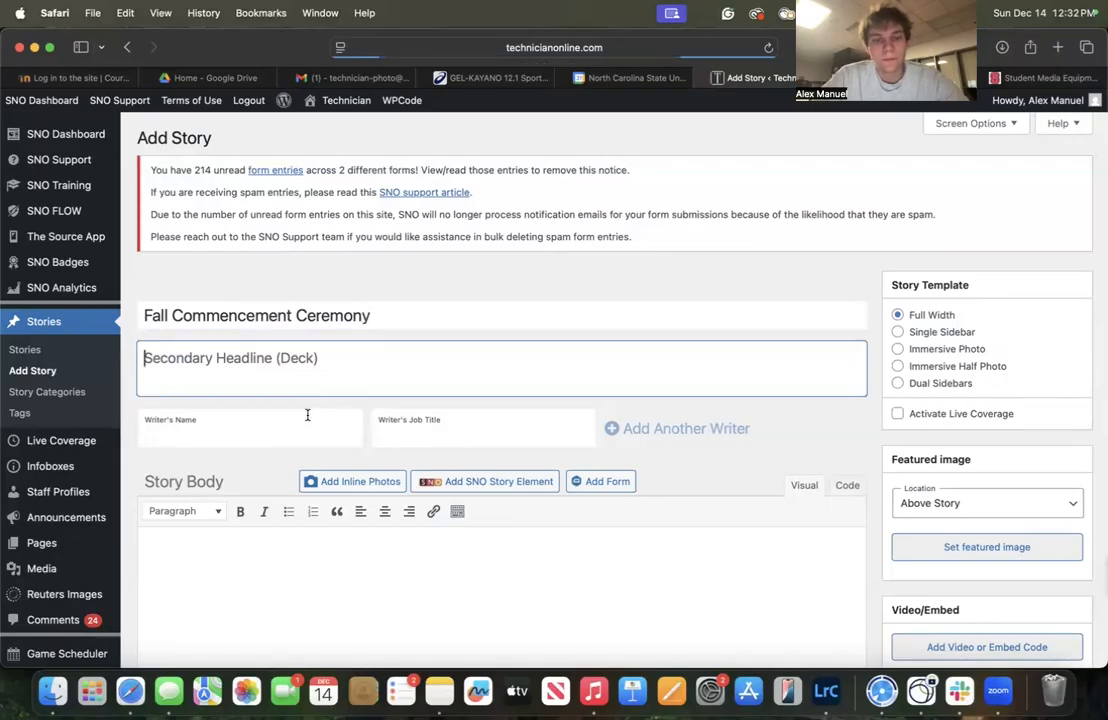
left_click(320, 420)
type("A")
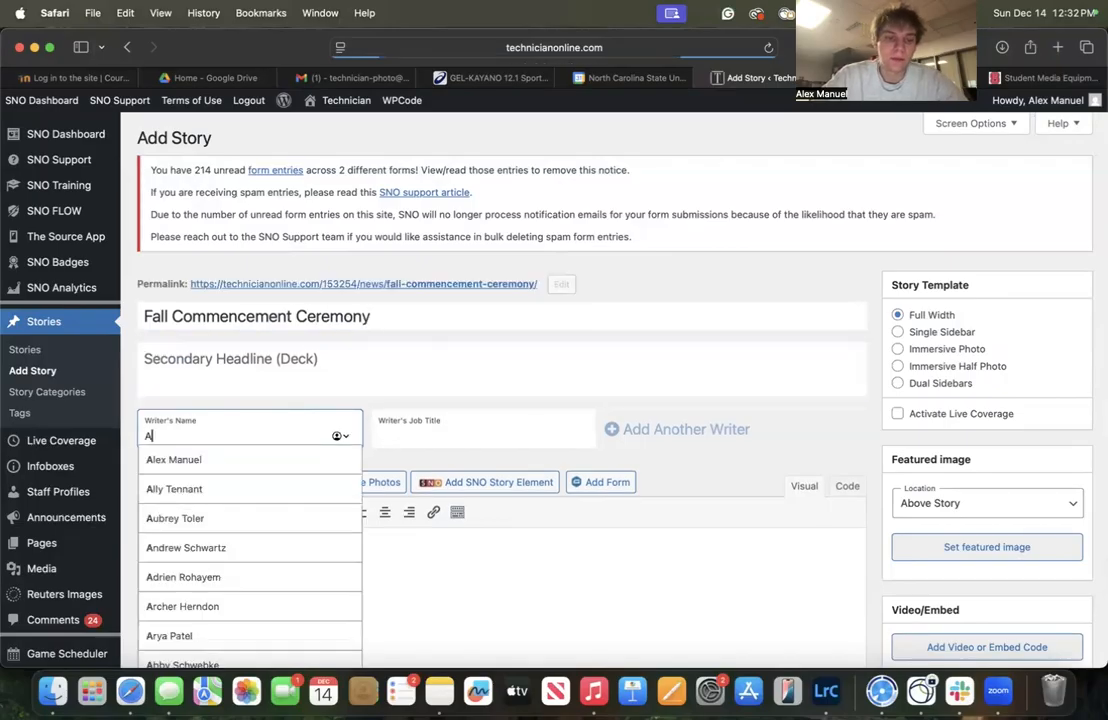
left_click(309, 460)
left_click(625, 424)
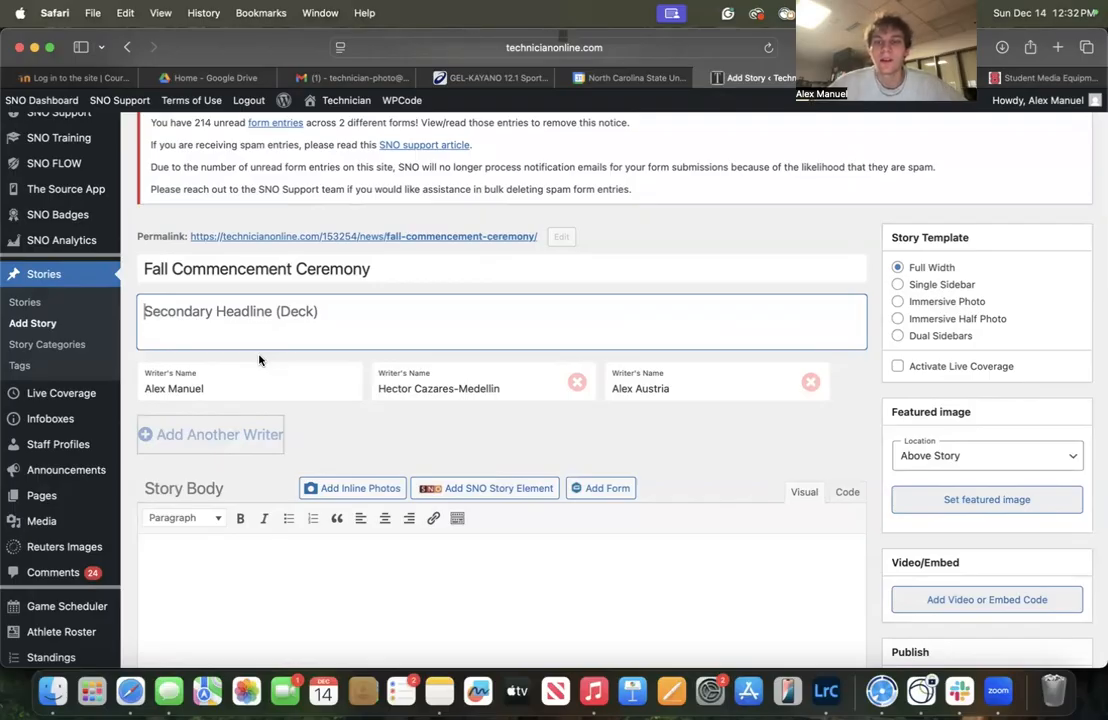
left_click(261, 358)
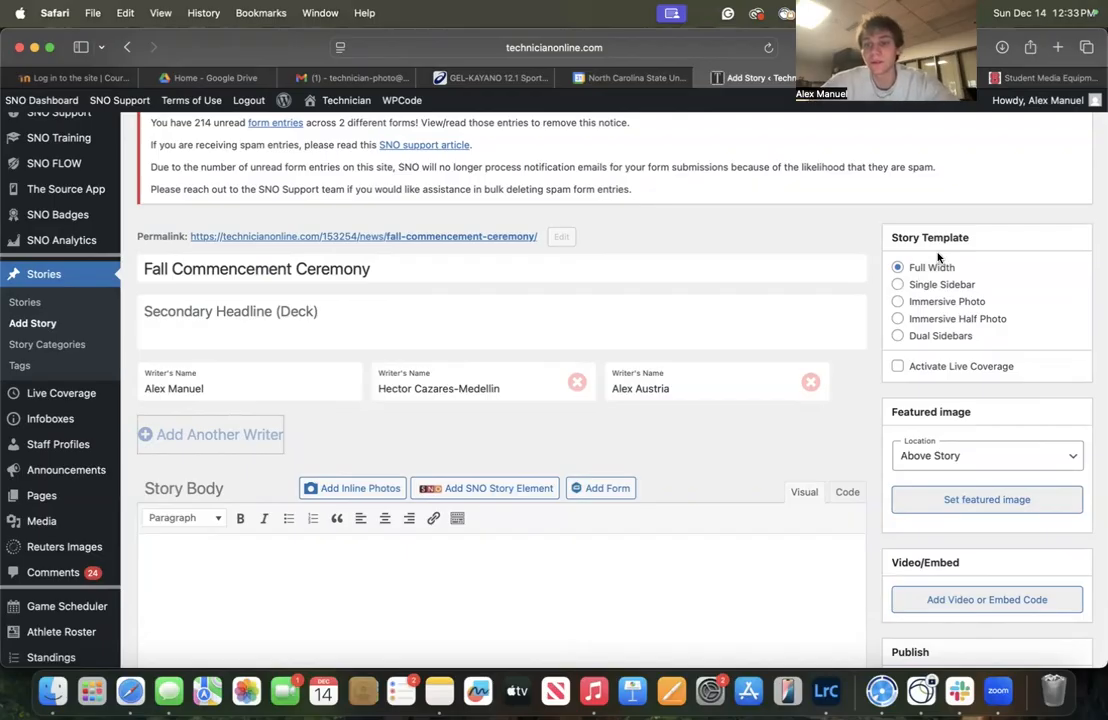
Set the story template to Immersive Half Photo
left_click(898, 318)
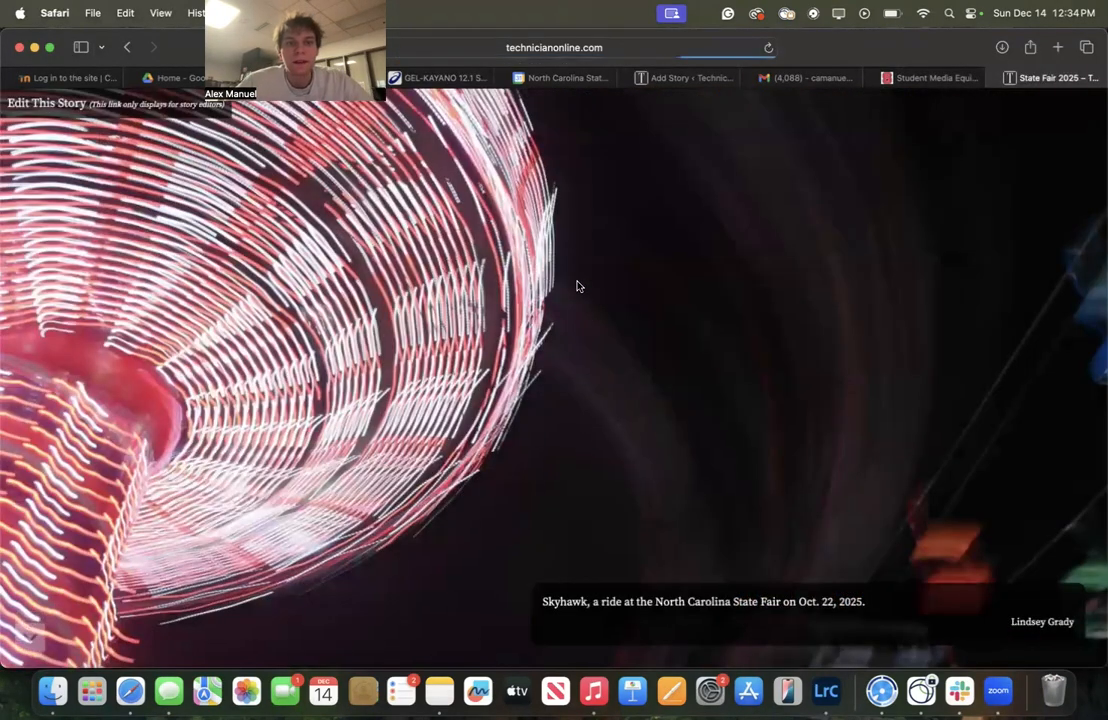
left_click(668, 82)
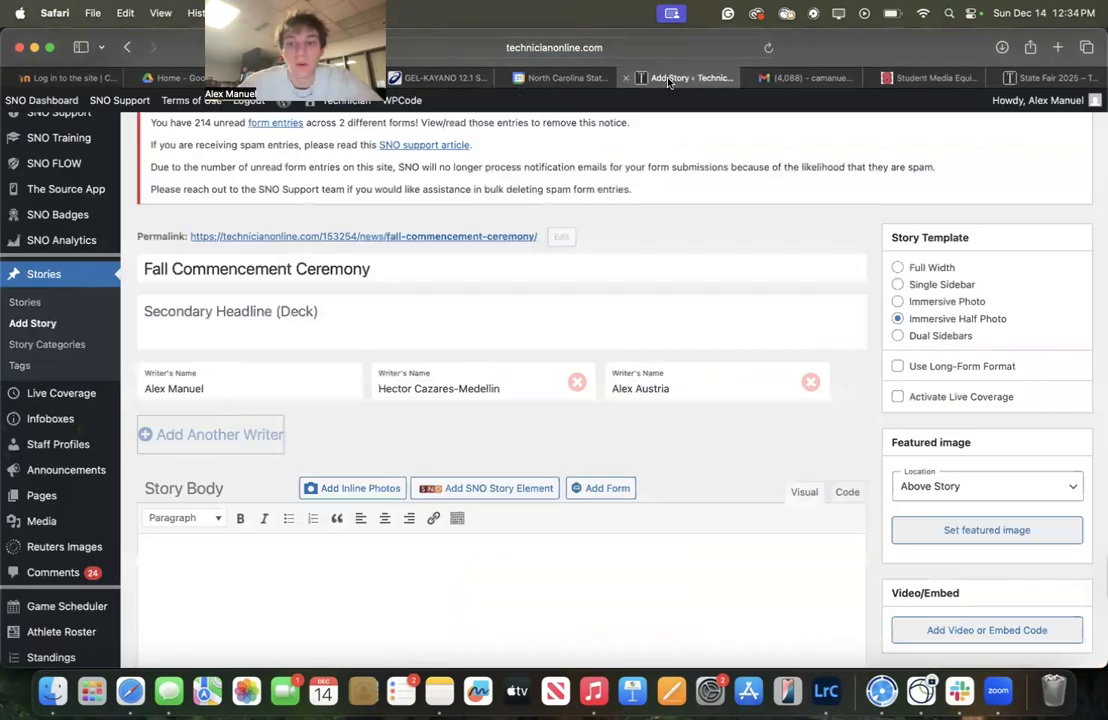
Review the State Fair 2025 gallery story's layout for reference
left_click(1048, 77)
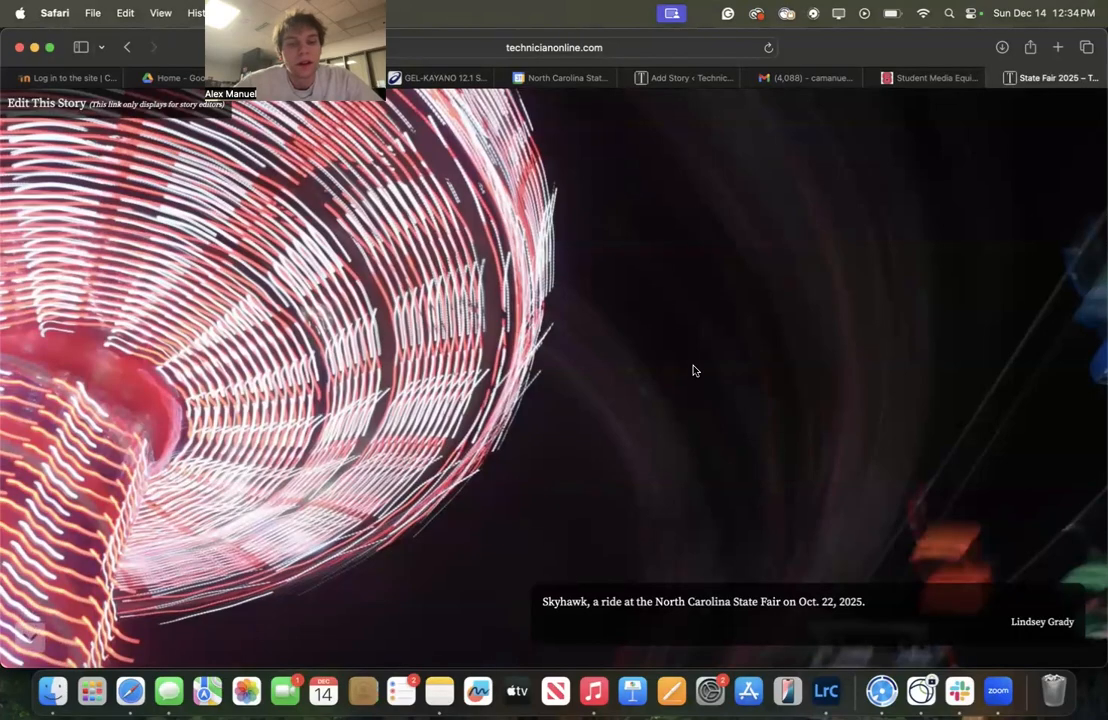
scroll(694, 370, "down", 2)
scroll(694, 370, "down", 10)
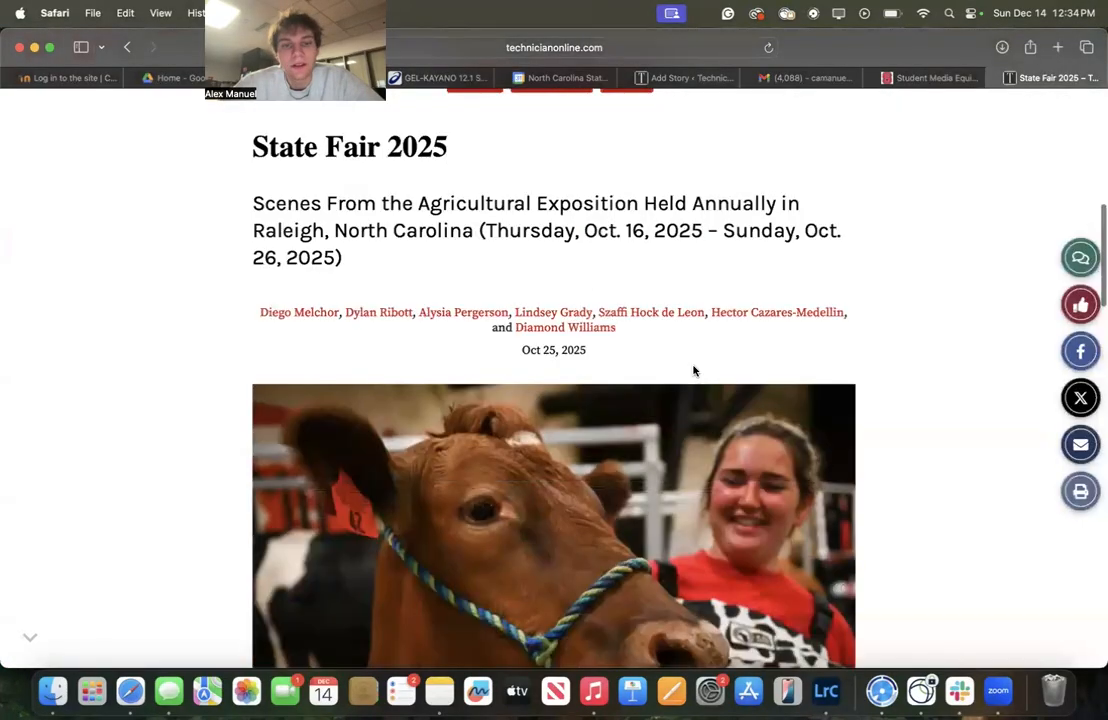
scroll(694, 370, "up", 3)
scroll(694, 370, "up", 5)
scroll(693, 366, "up", 5)
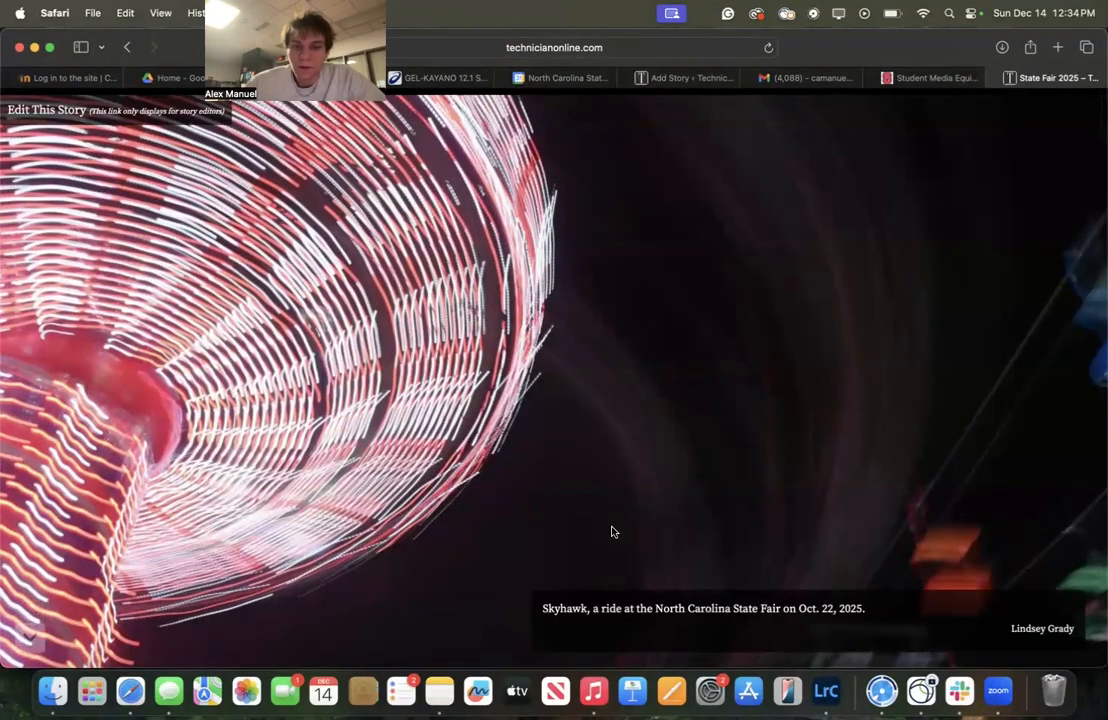
scroll(613, 413, "down", 20)
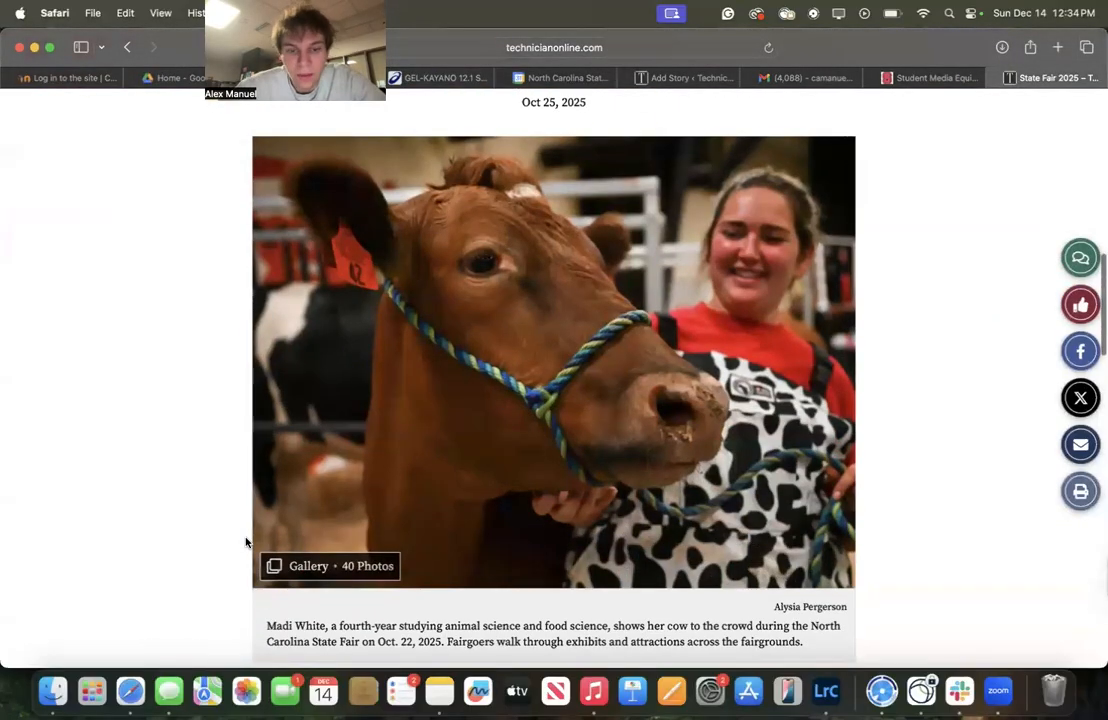
scroll(247, 540, "down", 2)
scroll(246, 542, "up", 10)
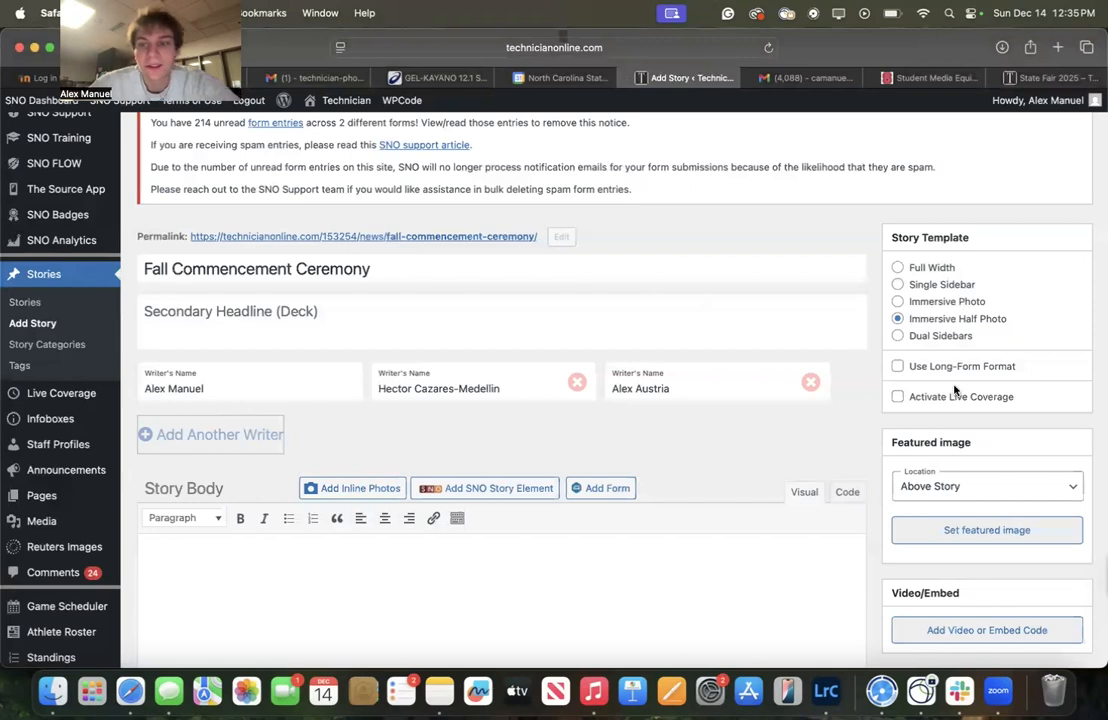
Set the featured image location to Slideshow of Attached Images
scroll(980, 262, "down", 4)
left_click(980, 262)
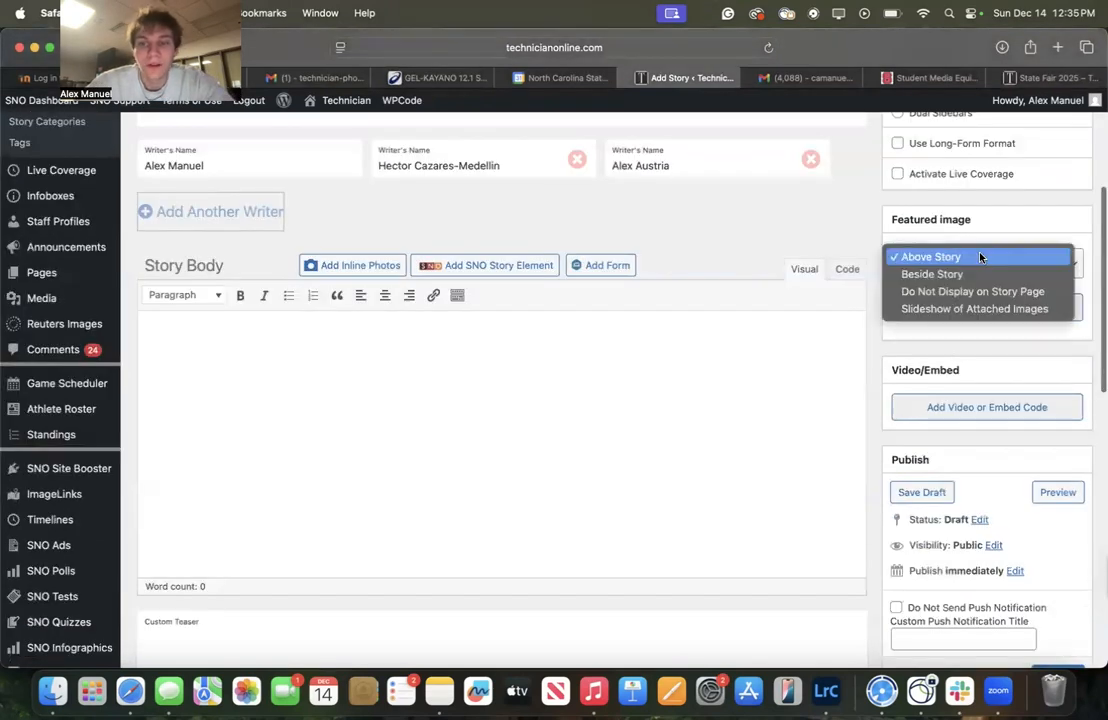
left_click(962, 313)
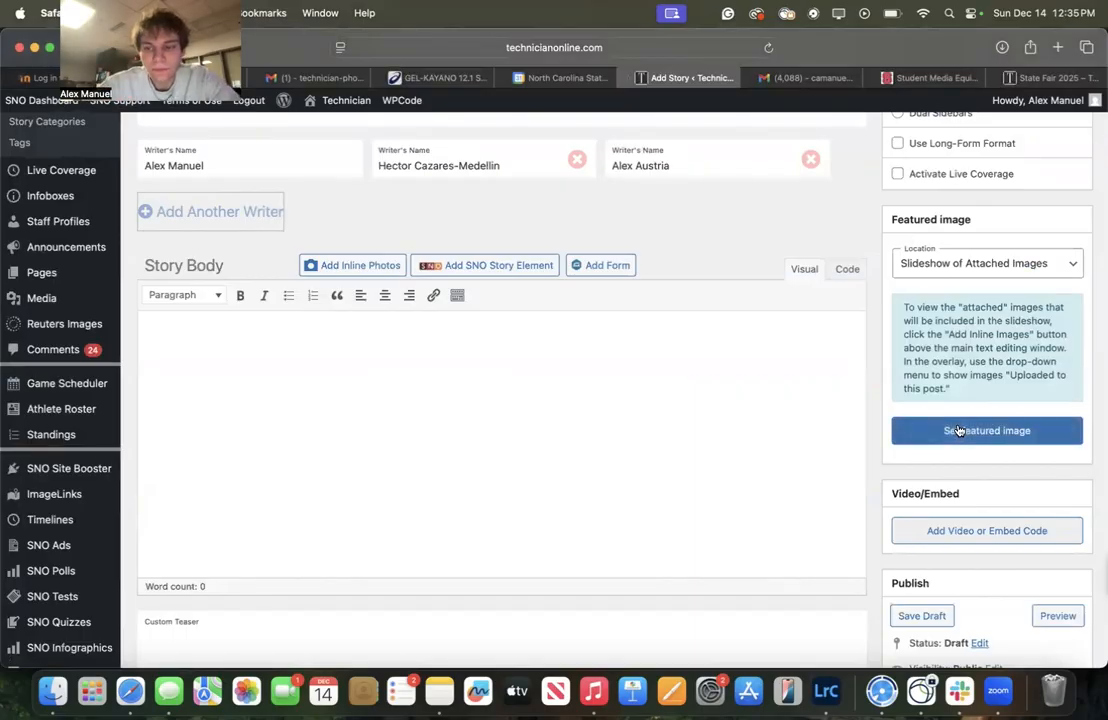
Check the Multimedia, Gallery and Photos categories for the story
scroll(917, 430, "down", 3)
scroll(814, 495, "down", 7)
scroll(962, 441, "down", 5)
scroll(935, 440, "down", 2)
scroll(920, 515, "up", 3)
left_click(907, 502)
scroll(948, 461, "down", 1)
left_click(920, 481)
left_click(920, 499)
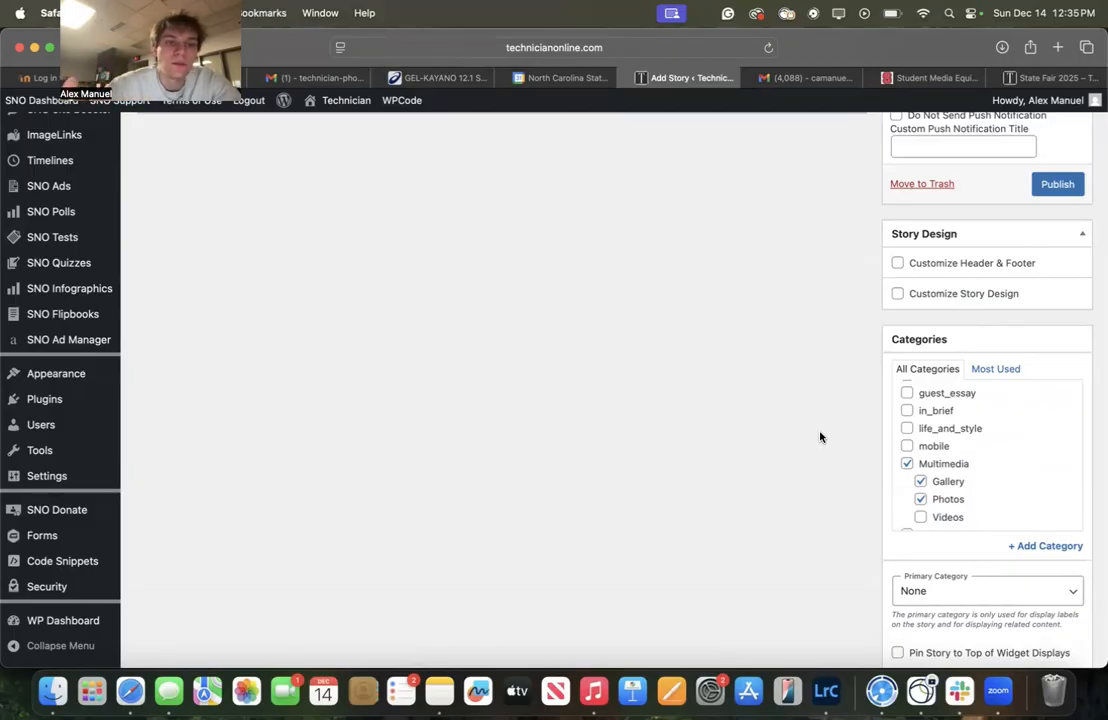
scroll(820, 437, "up", 15)
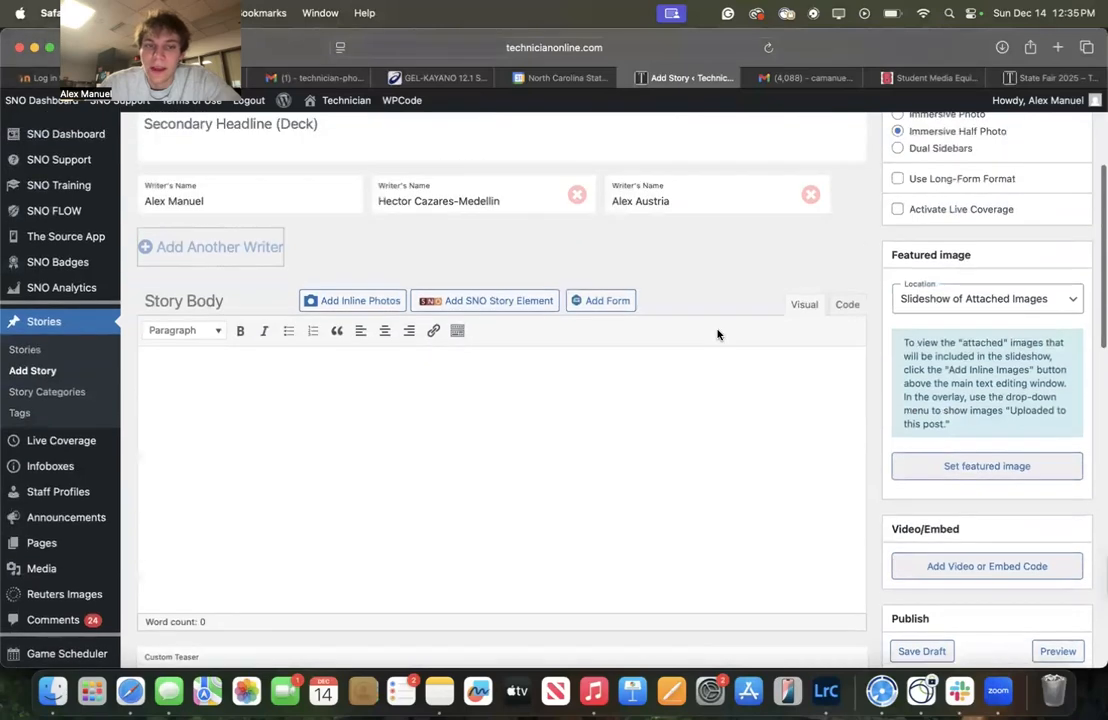
Open the inline photos dialog and start creating a gallery
scroll(354, 537, "down", 1)
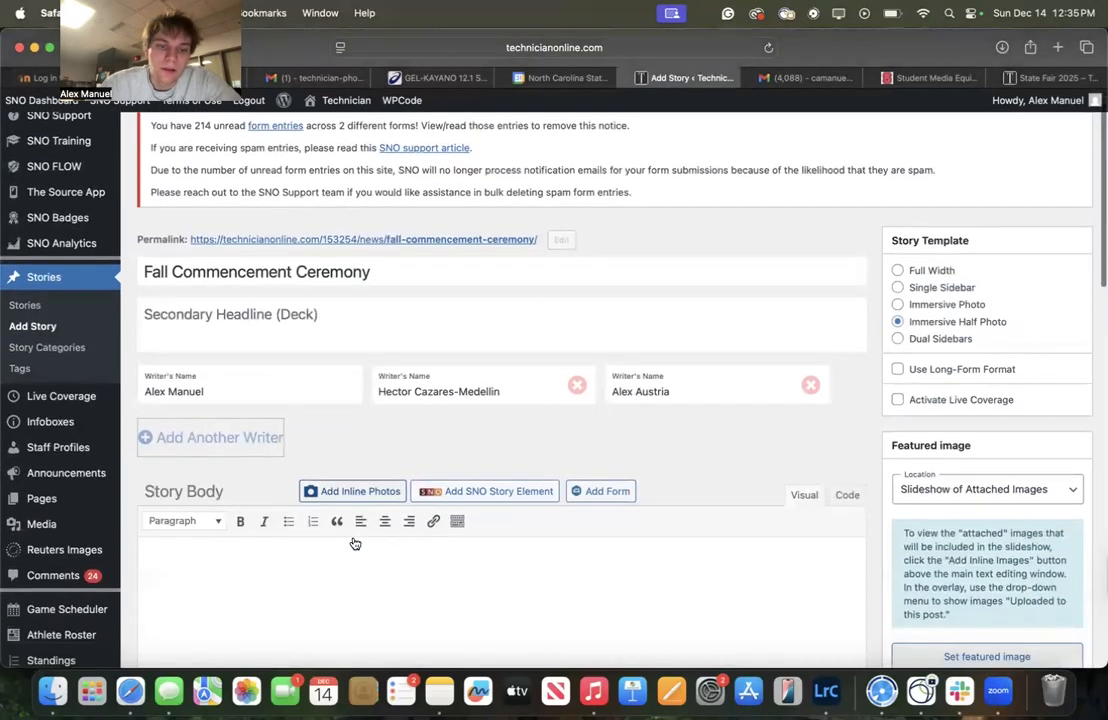
left_click(354, 492)
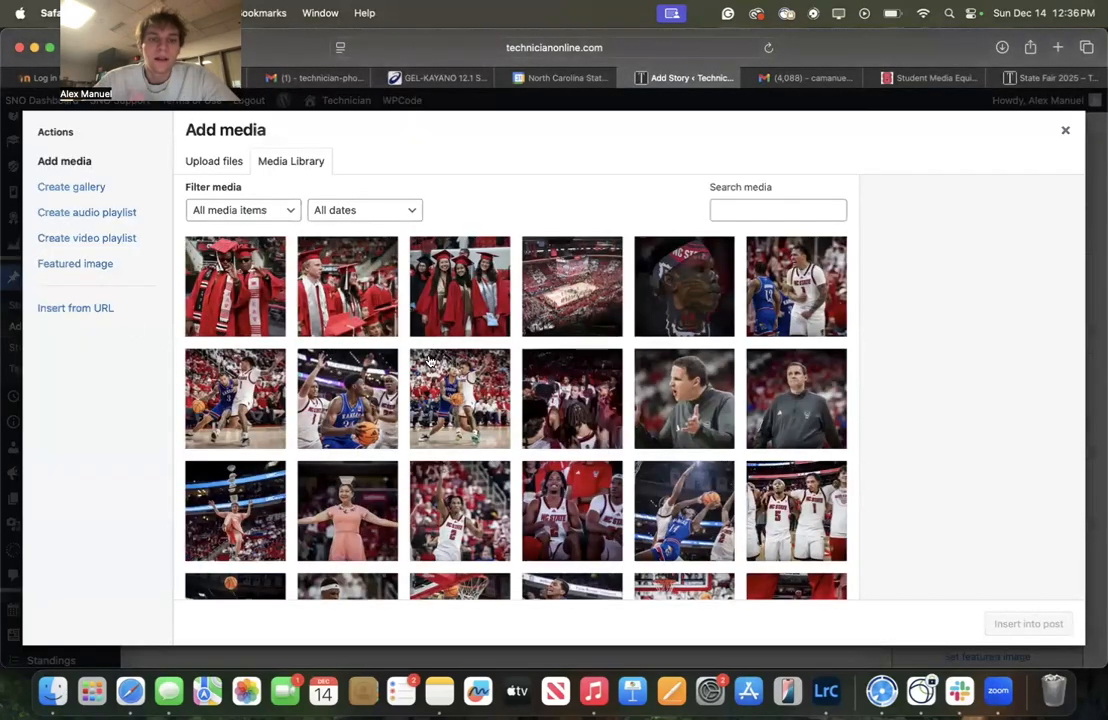
left_click(103, 195)
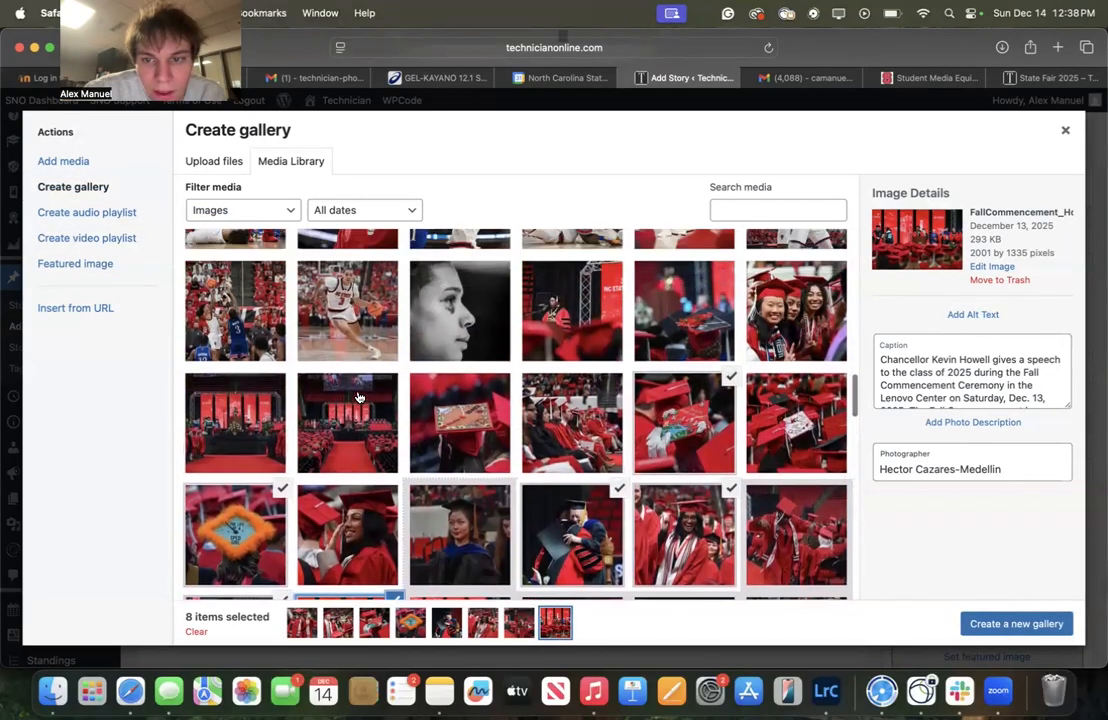
Select the remaining Fall Commencement photos and create a new gallery from them
scroll(355, 394, "down", 2)
left_click(355, 394)
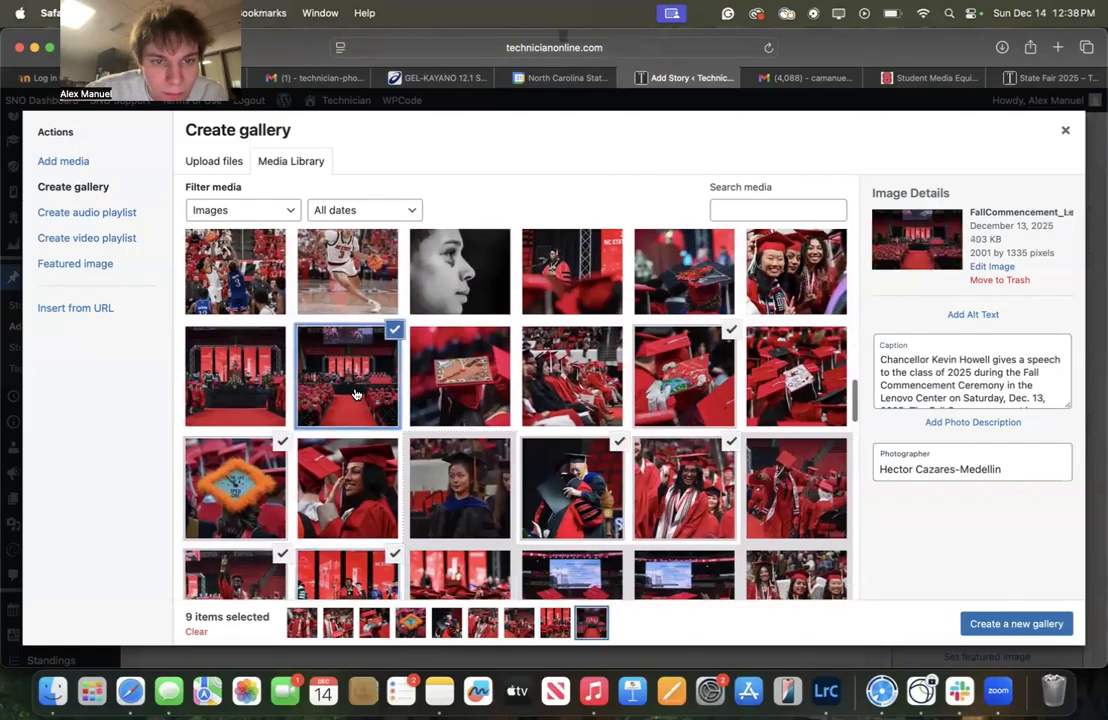
scroll(417, 303, "up", 1)
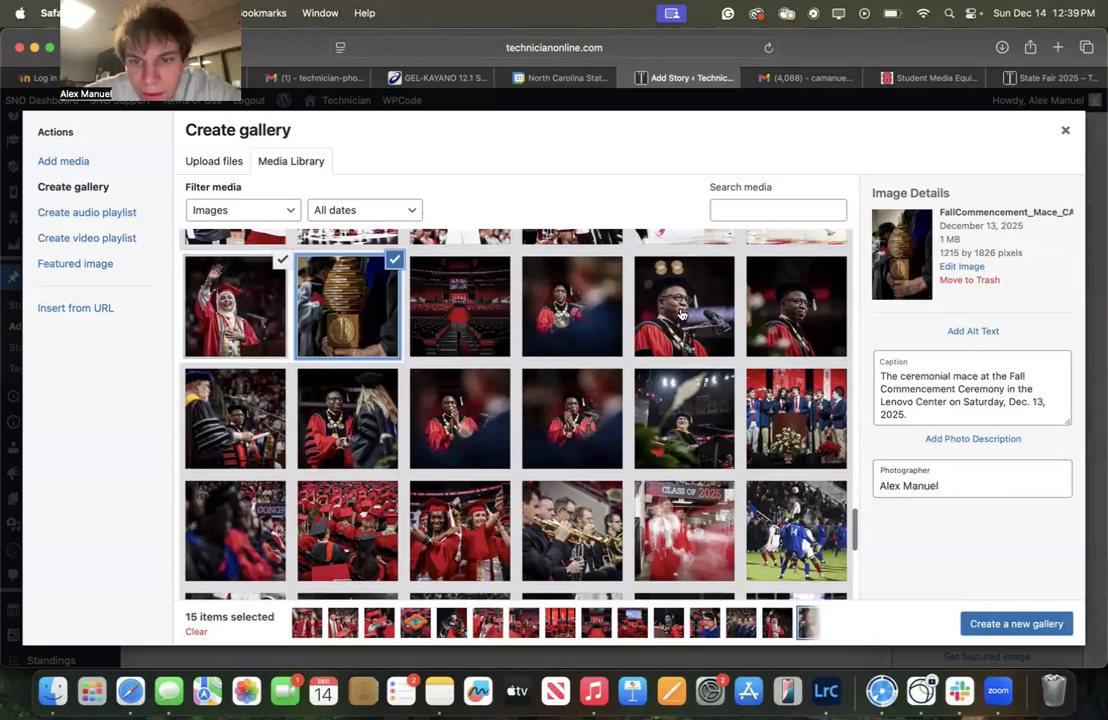
left_click(681, 315)
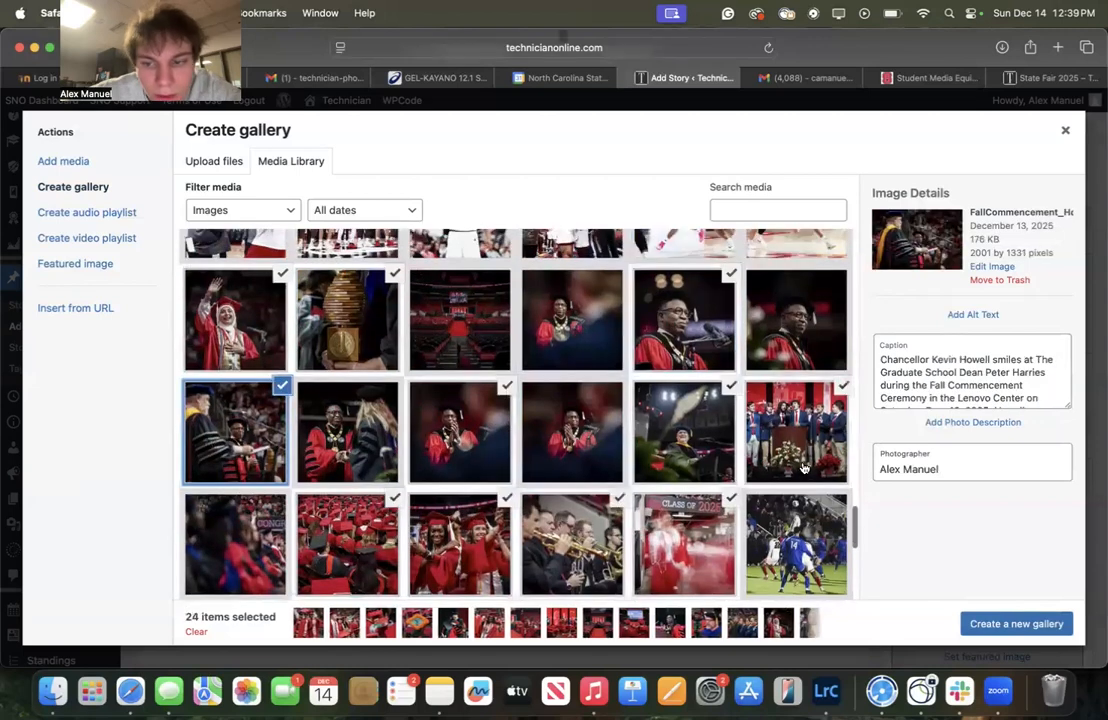
left_click(978, 623)
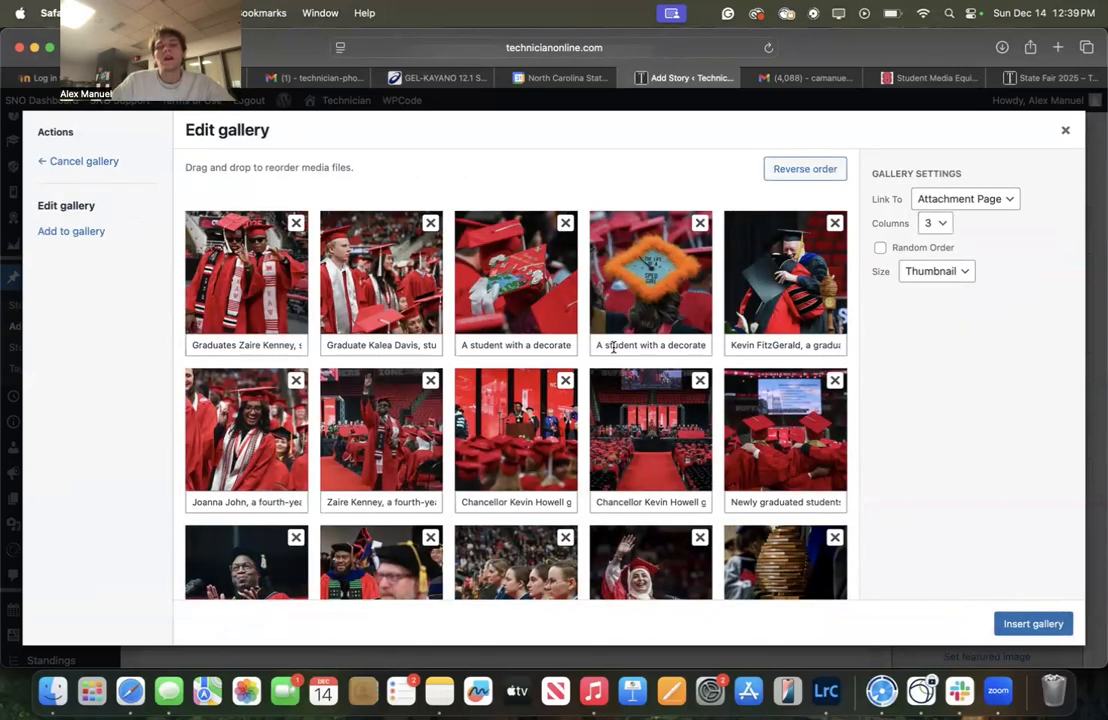
scroll(614, 347, "down", 10)
scroll(343, 358, "up", 10)
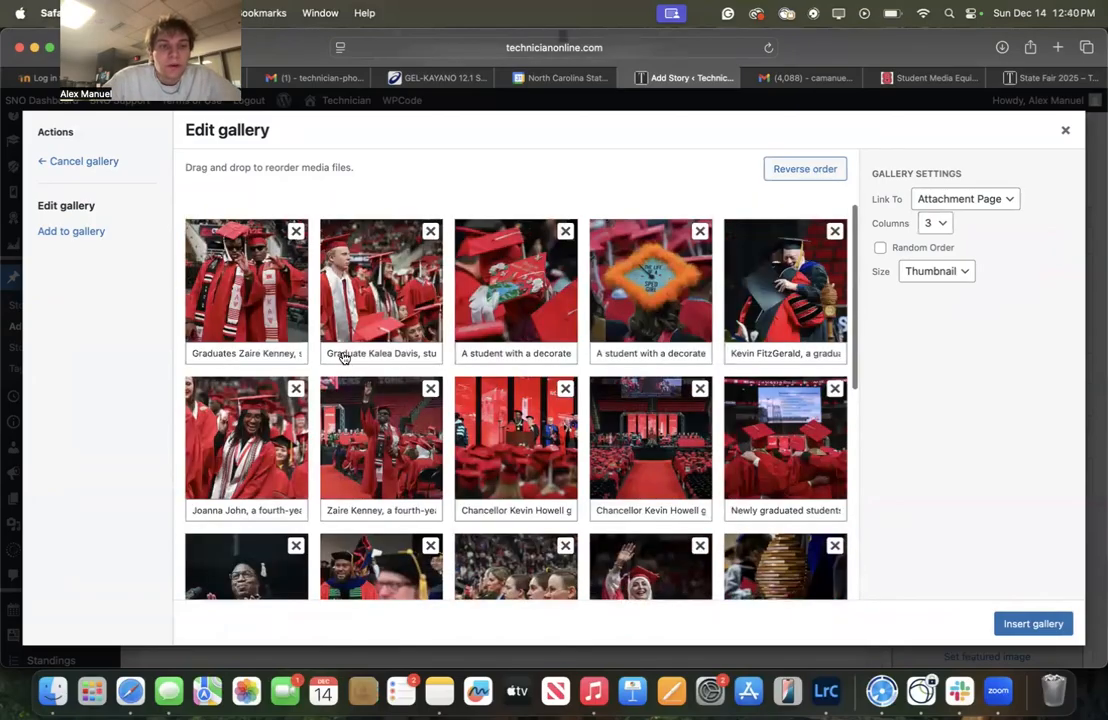
Insert the gallery of Fall Commencement photos into the story body
scroll(342, 355, "down", 1)
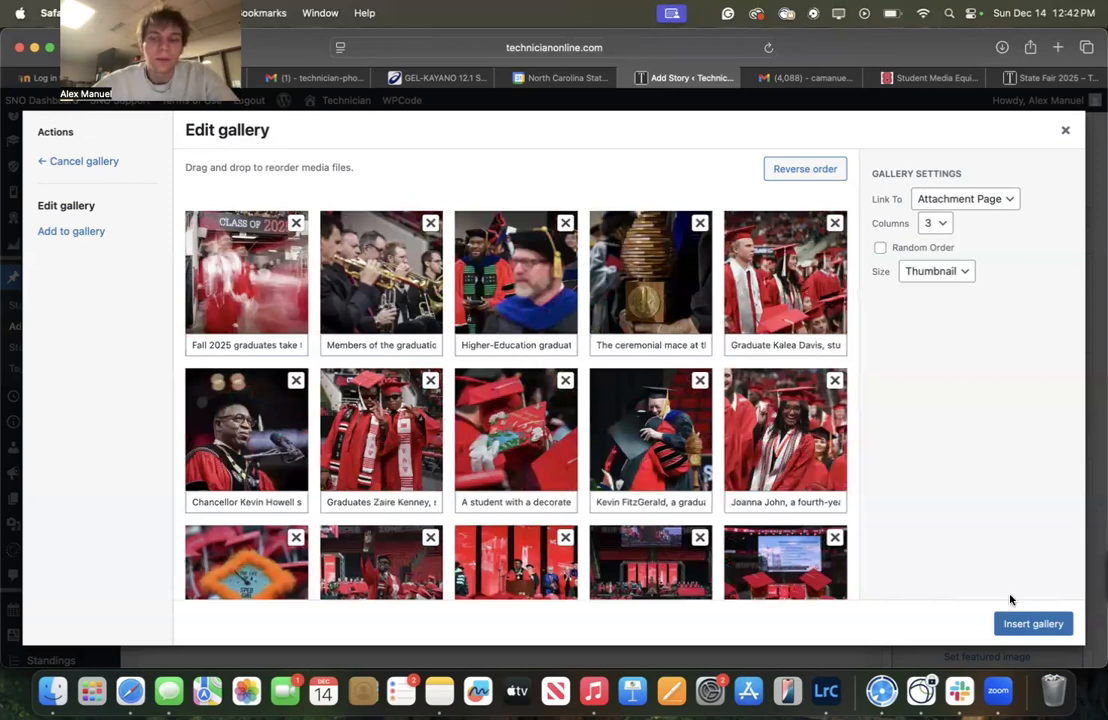
left_click(1006, 623)
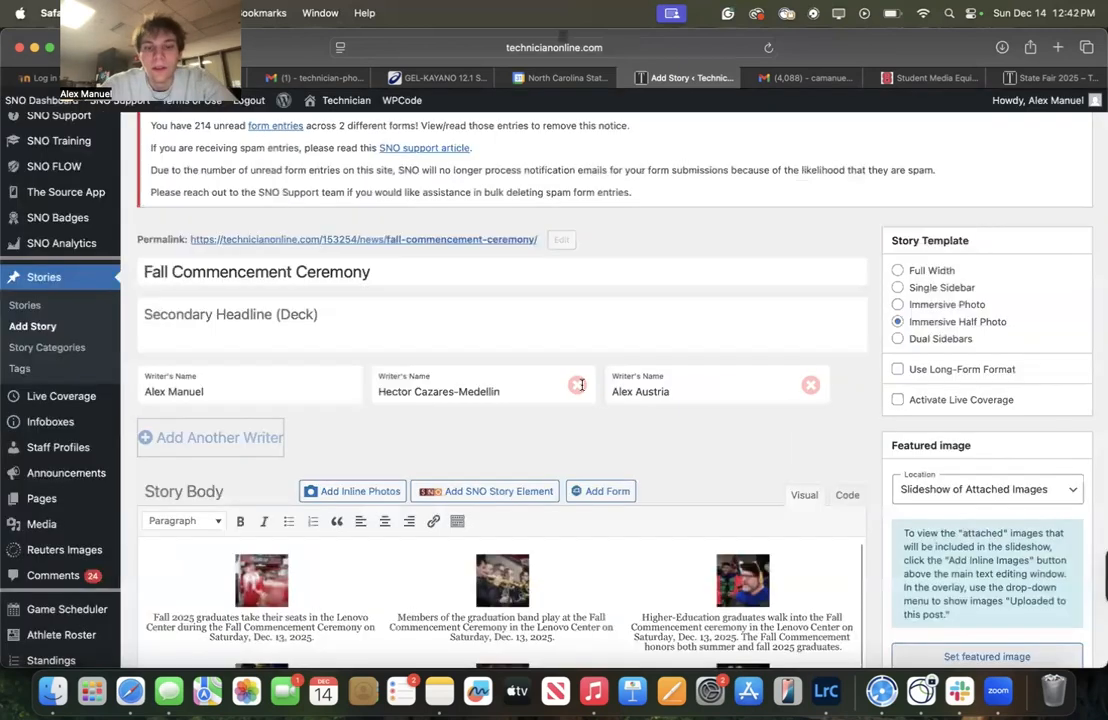
scroll(458, 428, "down", 5)
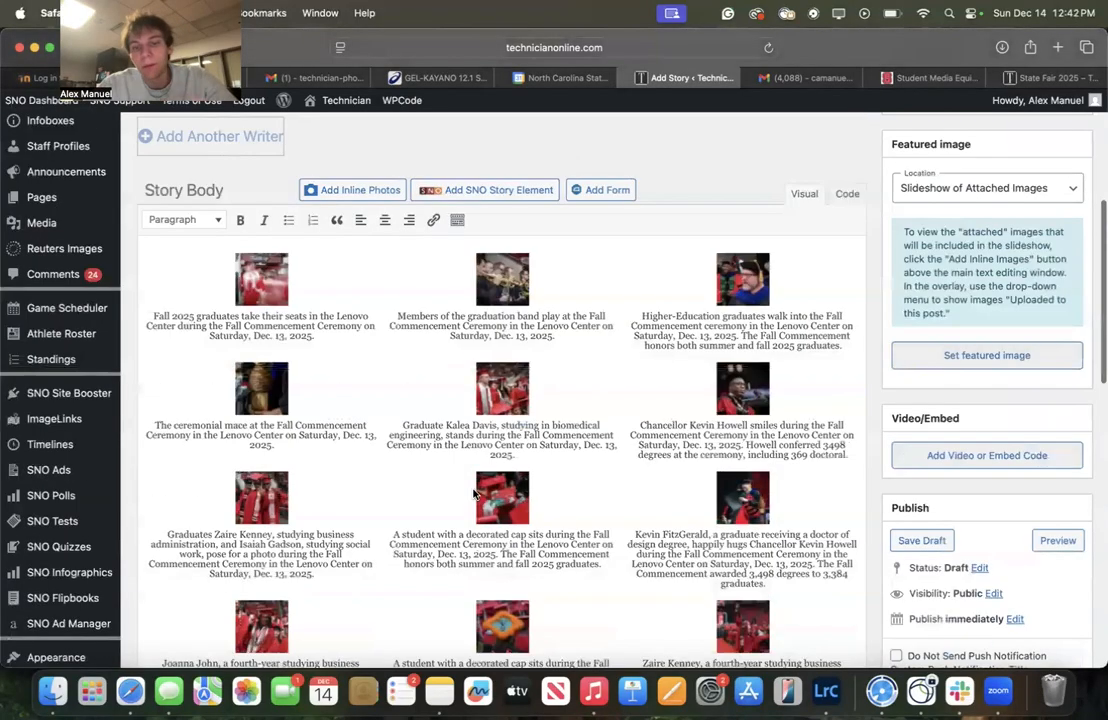
scroll(475, 495, "down", 15)
scroll(404, 487, "up", 3)
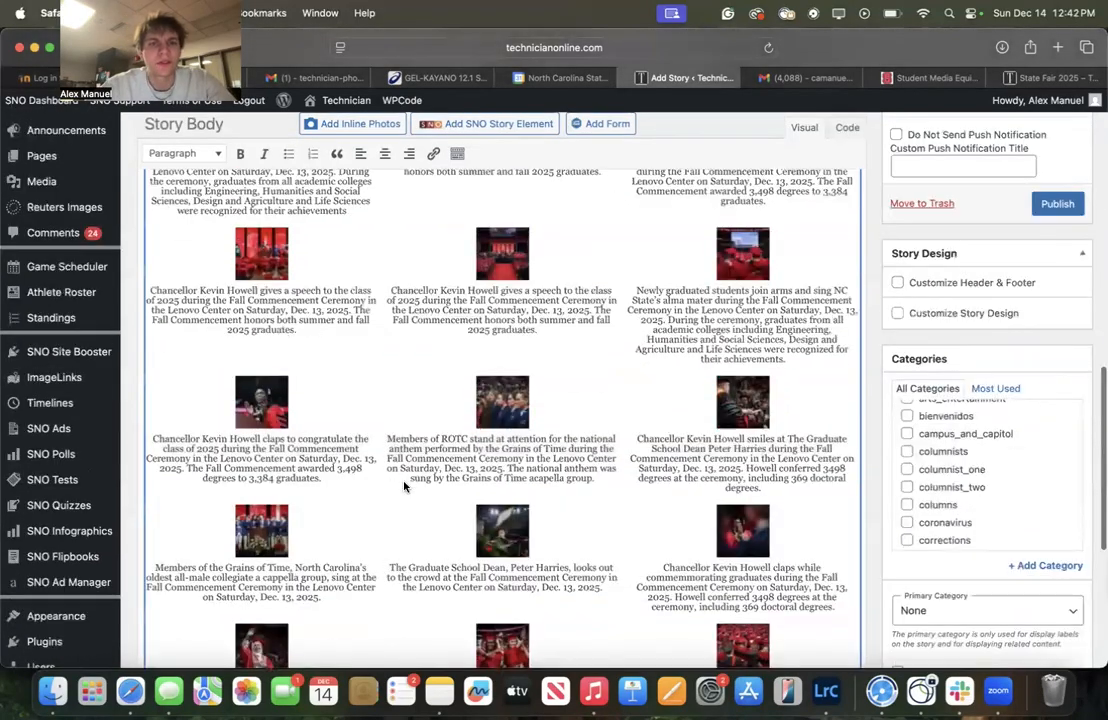
scroll(404, 487, "up", 15)
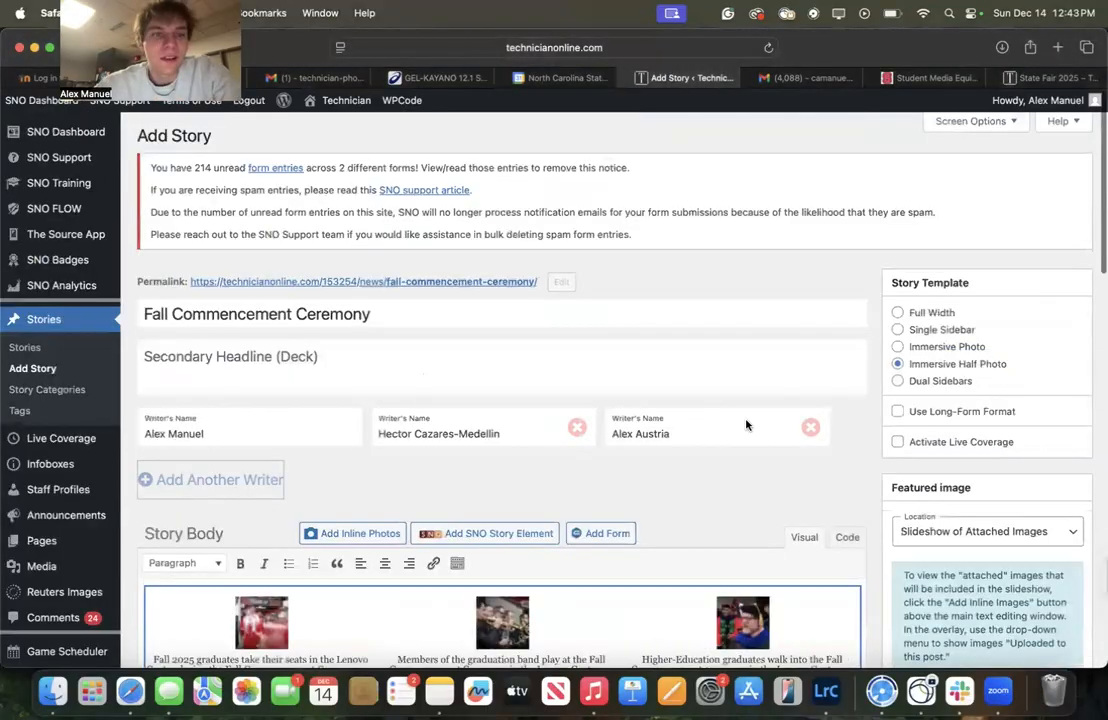
Set the photo of the student's decorated cap among red graduation caps as the story's featured image
scroll(806, 428, "down", 4)
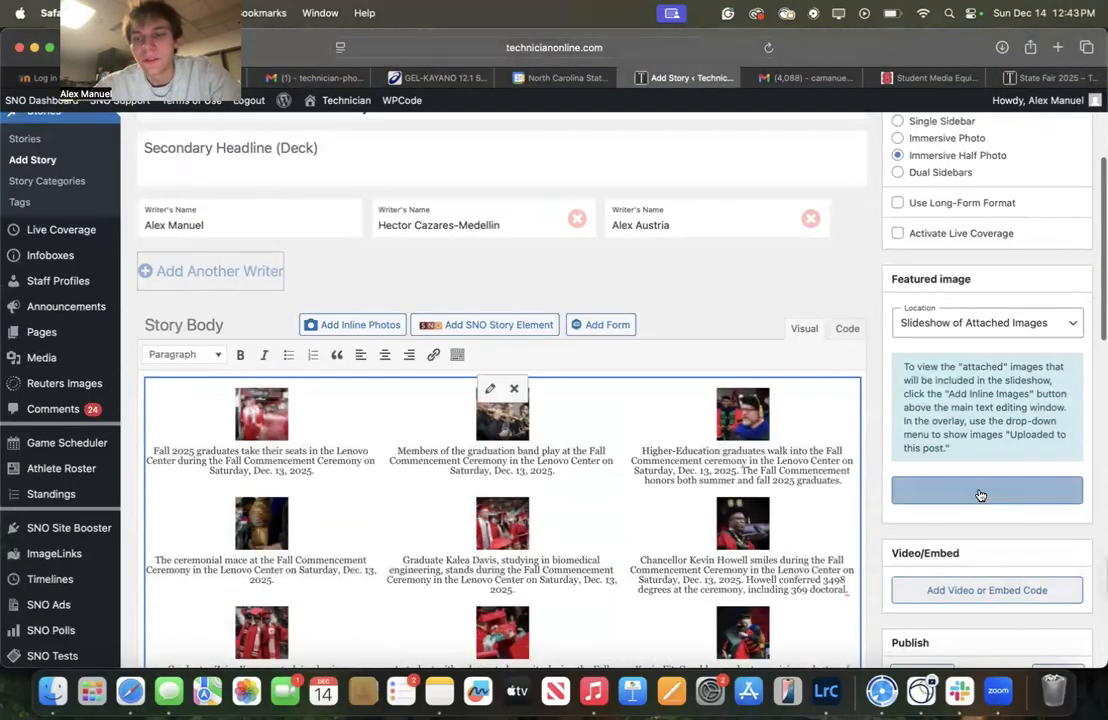
left_click(980, 491)
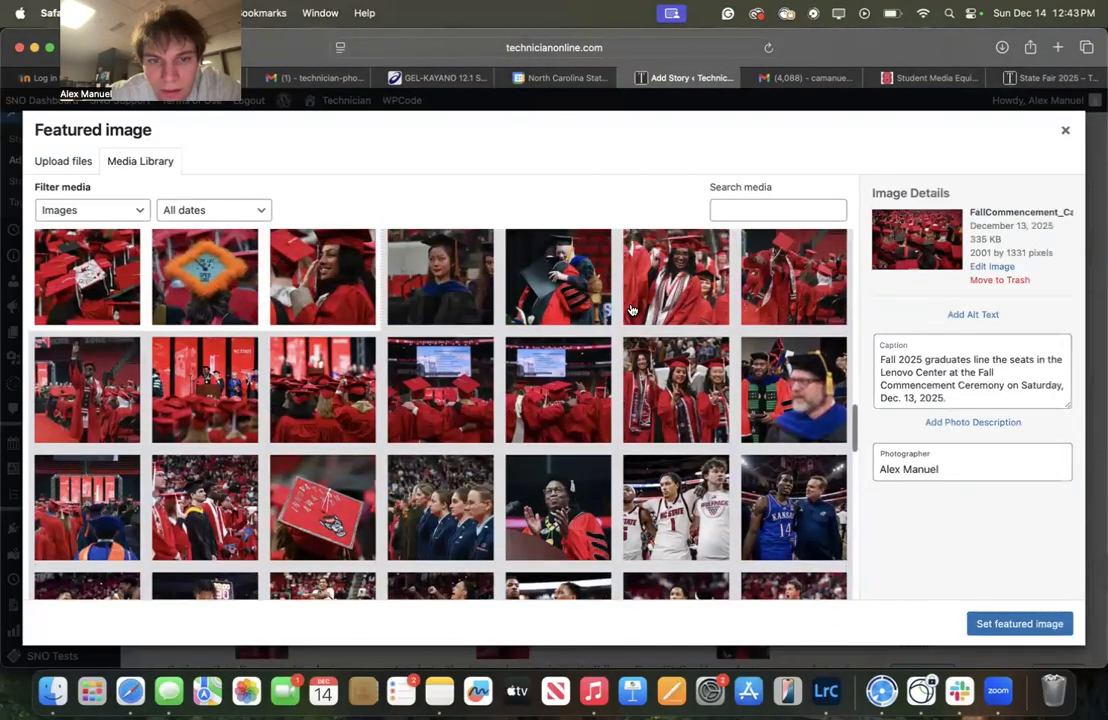
scroll(632, 311, "up", 3)
left_click(85, 398)
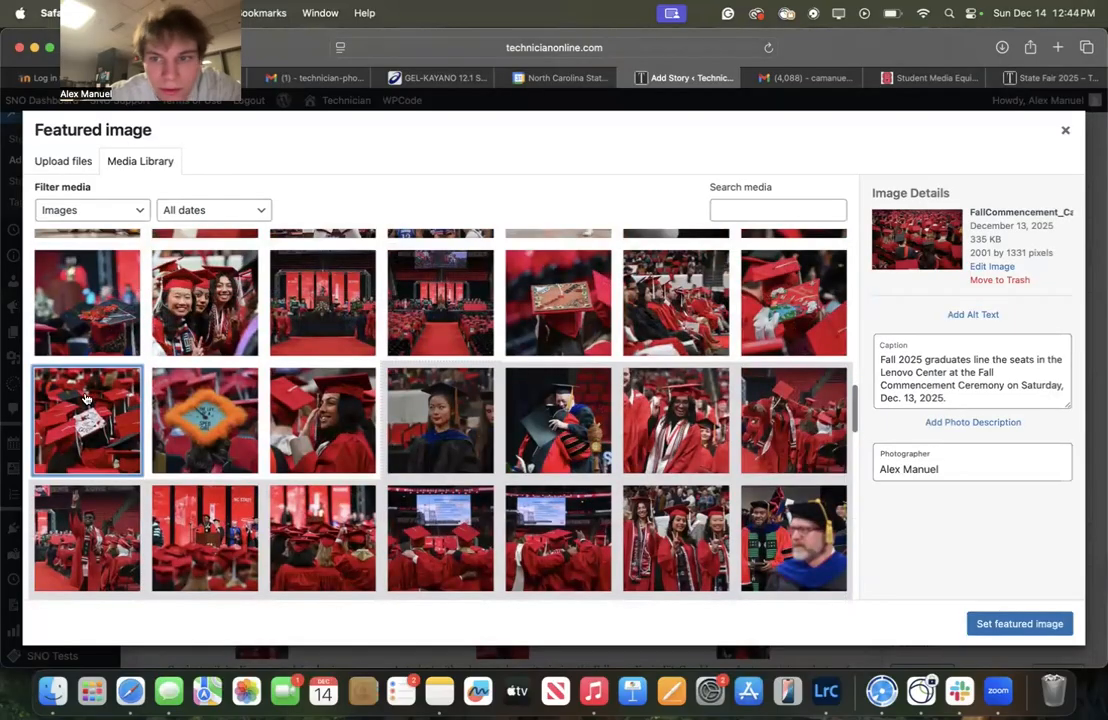
scroll(327, 472, "up", 1)
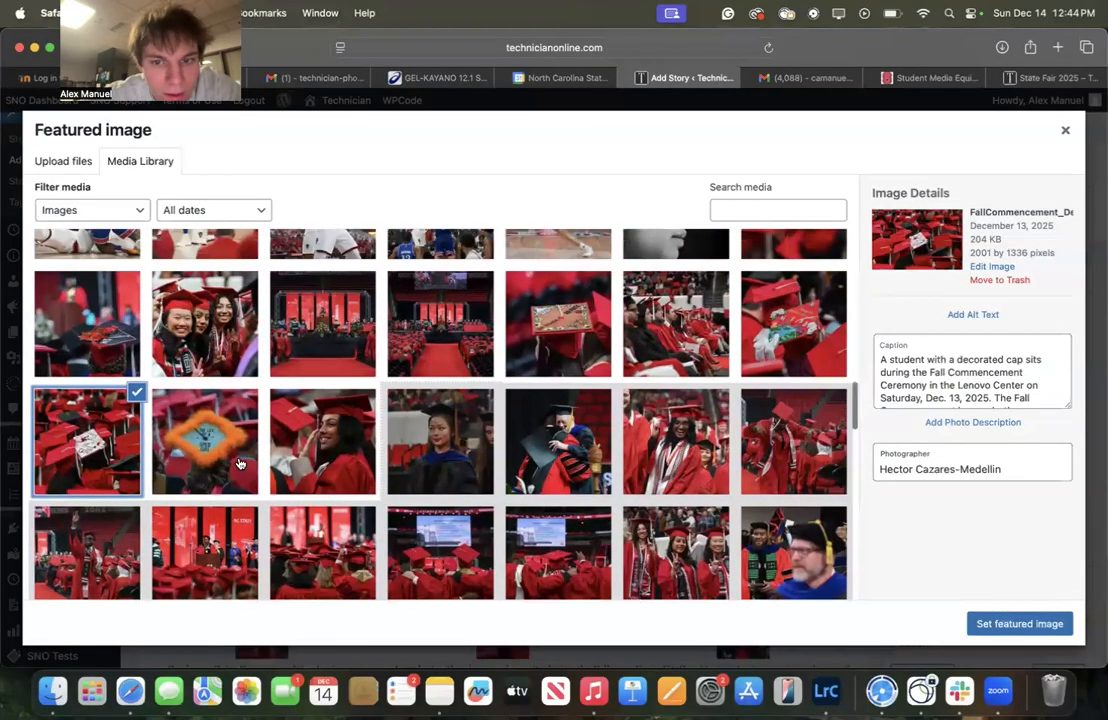
left_click(1019, 624)
Review the story's gallery captions, featured image and categories before publishing
scroll(1000, 420, "down", 6)
scroll(946, 488, "down", 3)
scroll(946, 487, "down", 5)
scroll(947, 485, "up", 4)
scroll(772, 463, "up", 1)
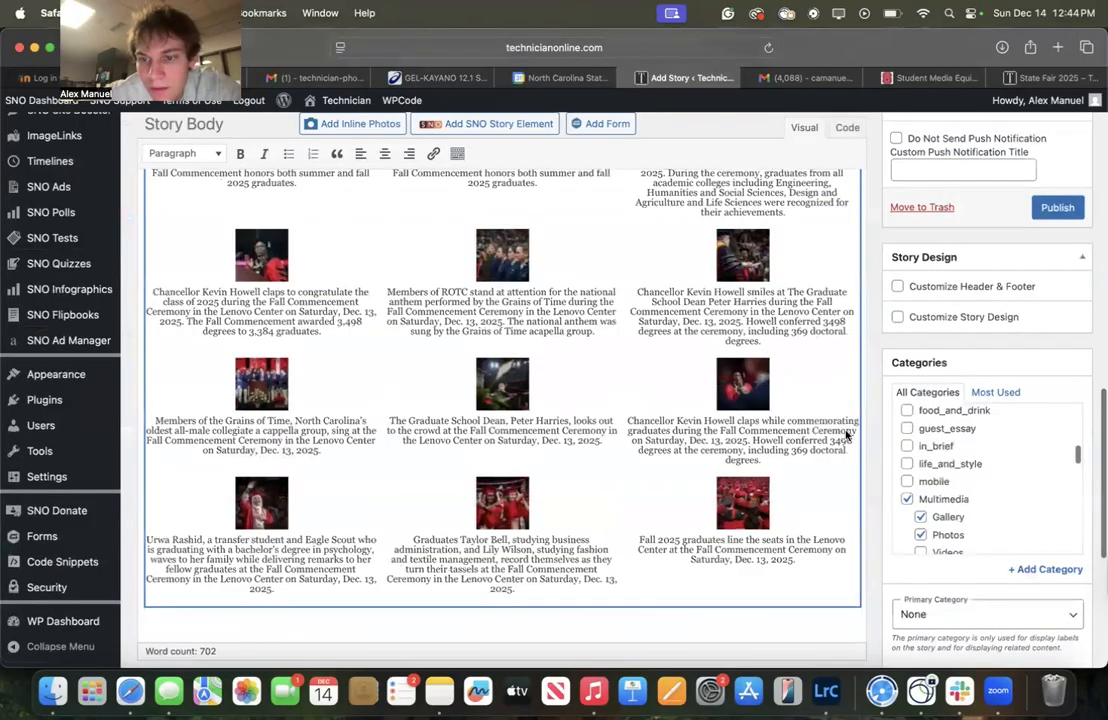
scroll(790, 468, "down", 3)
scroll(754, 512, "down", 4)
scroll(700, 495, "up", 8)
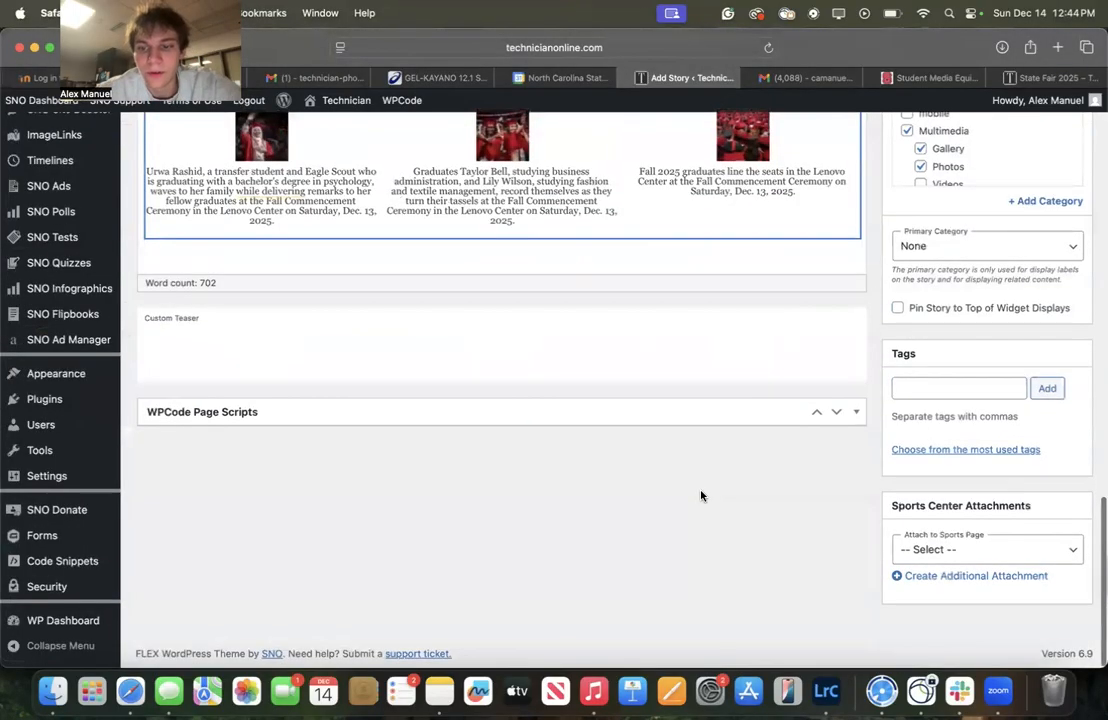
scroll(902, 430, "up", 10)
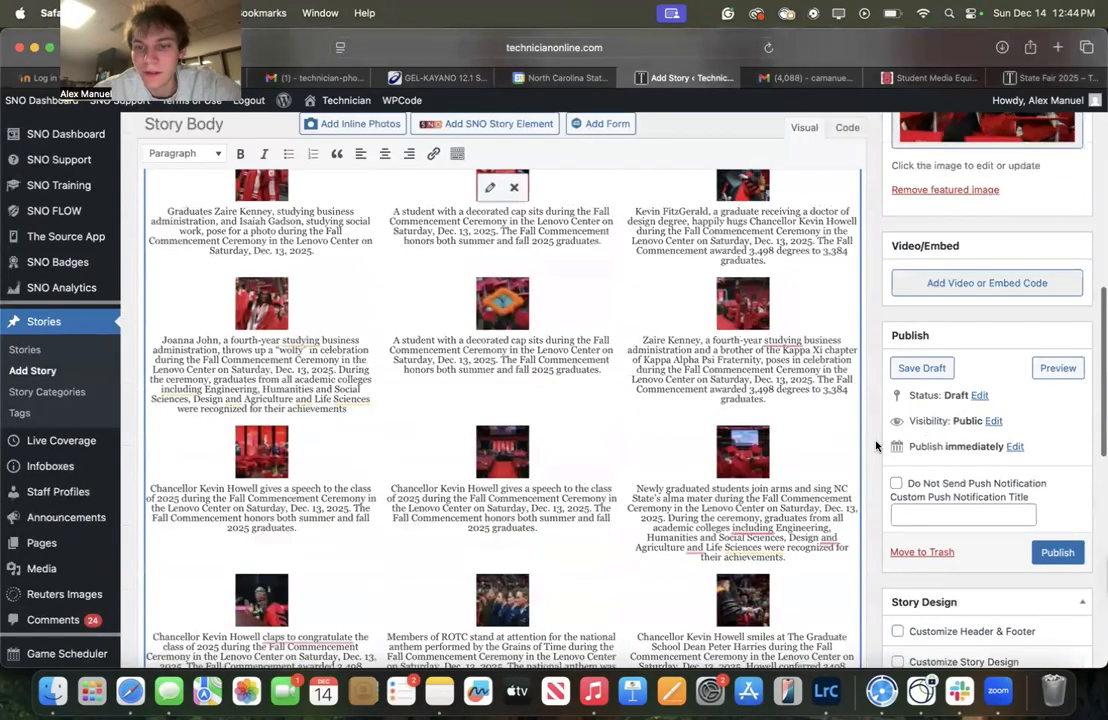
scroll(930, 250, "up", 2)
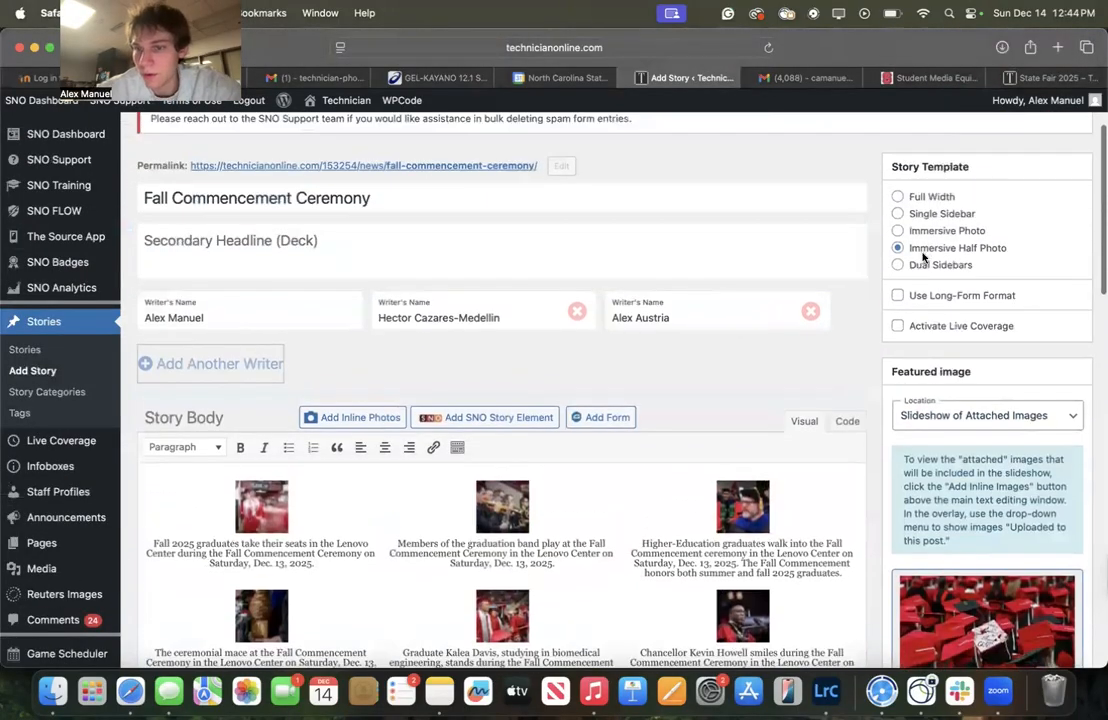
scroll(935, 258, "down", 4)
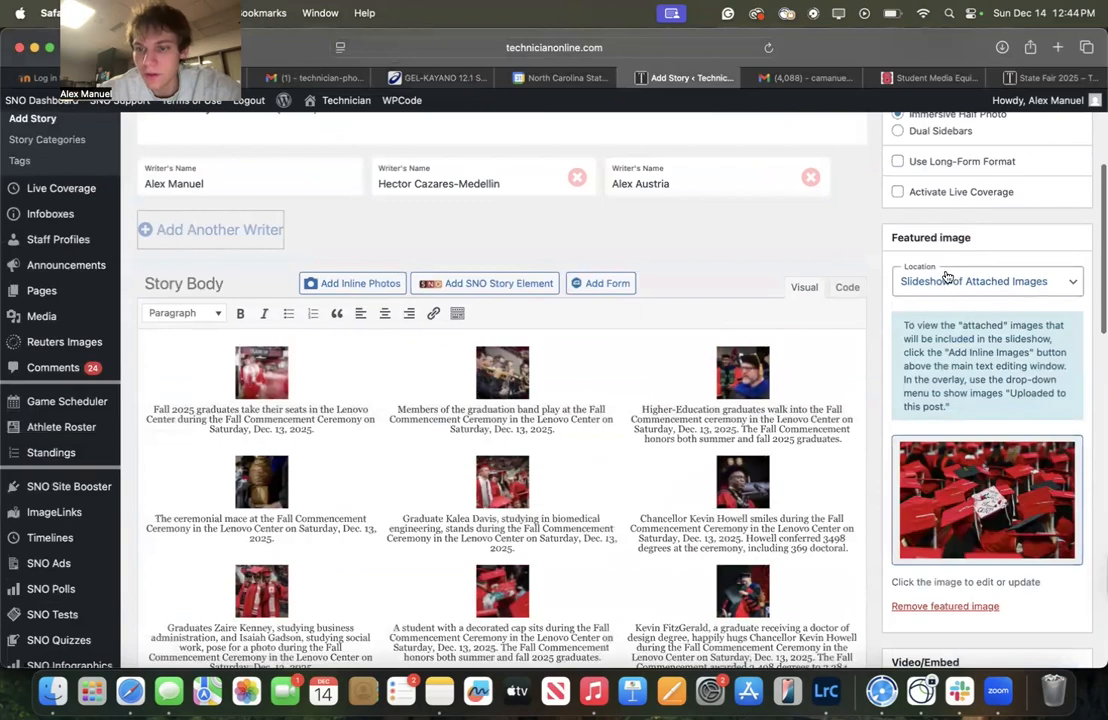
scroll(900, 300, "up", 3)
scroll(670, 317, "down", 10)
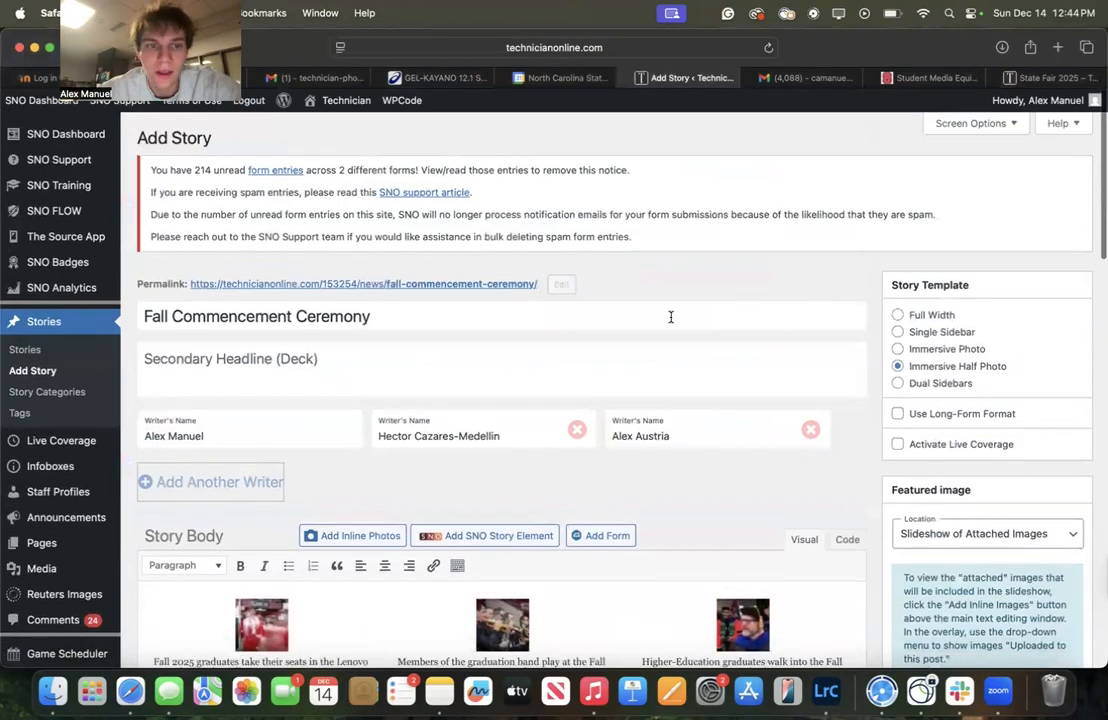
Publish the Fall Commencement Ceremony story
scroll(667, 327, "down", 5)
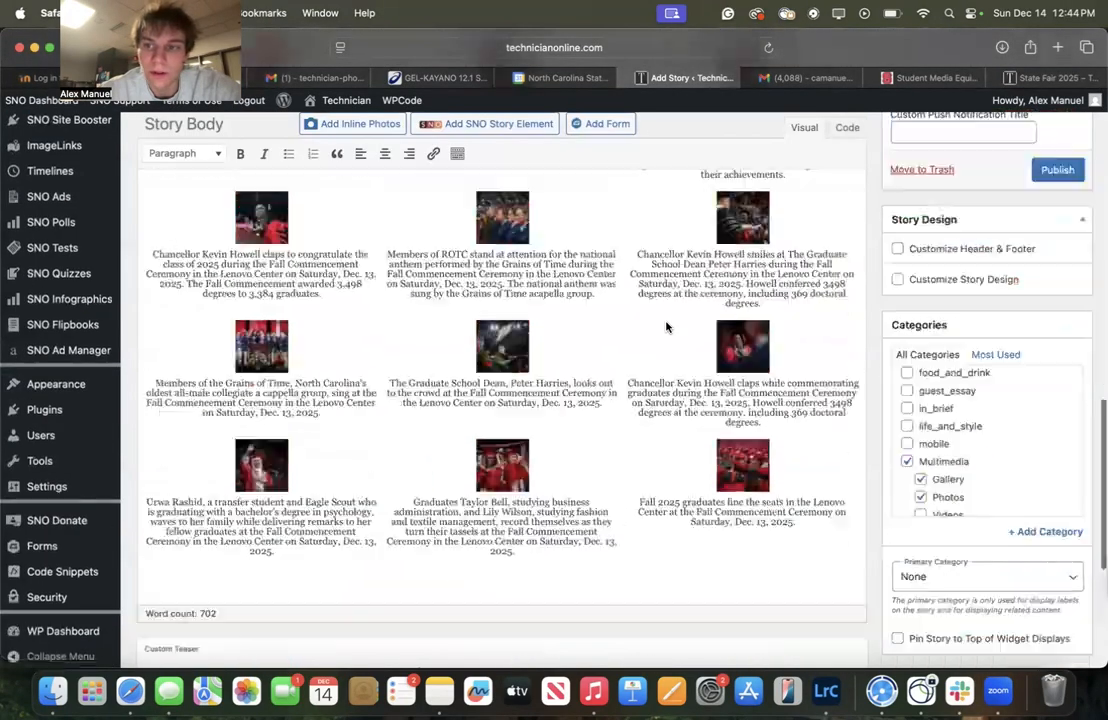
scroll(972, 260, "up", 1)
left_click(1056, 228)
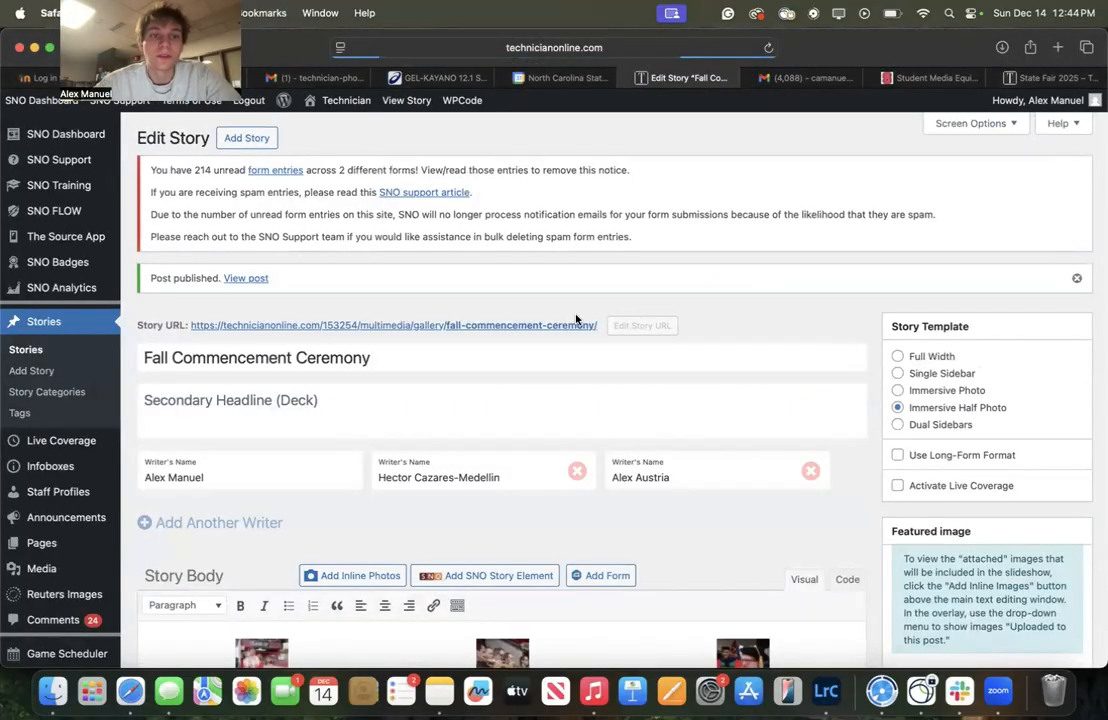
Open the live Technician site from the admin bar
scroll(645, 376, "down", 5)
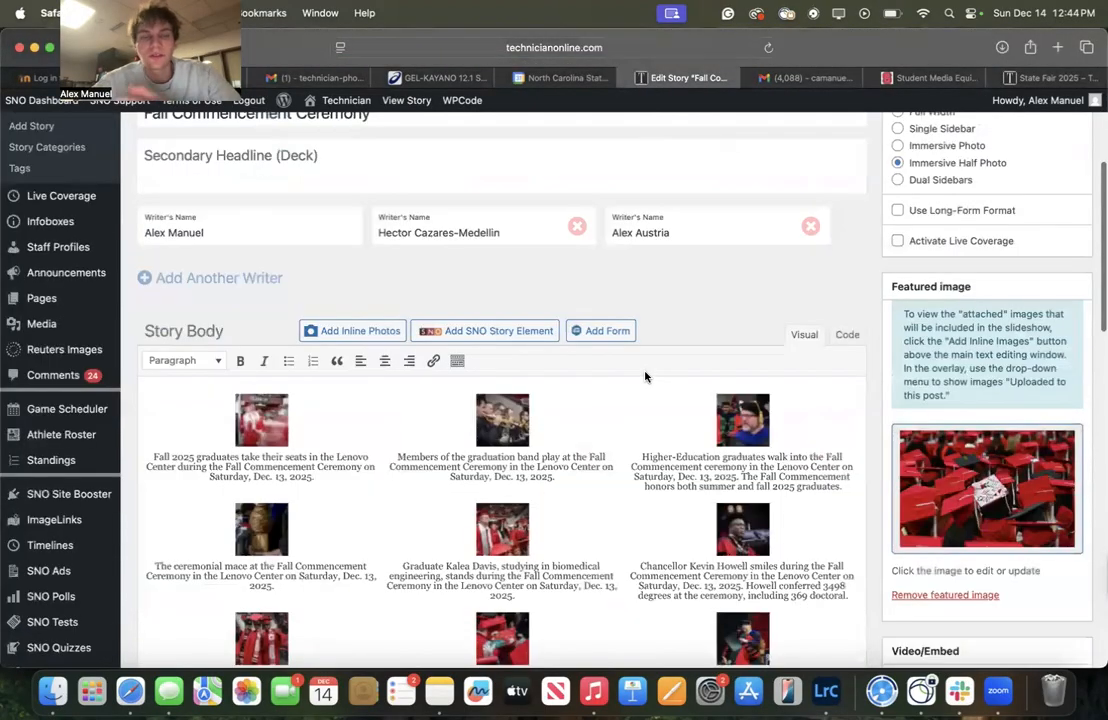
scroll(645, 376, "down", 5)
scroll(645, 377, "down", 1)
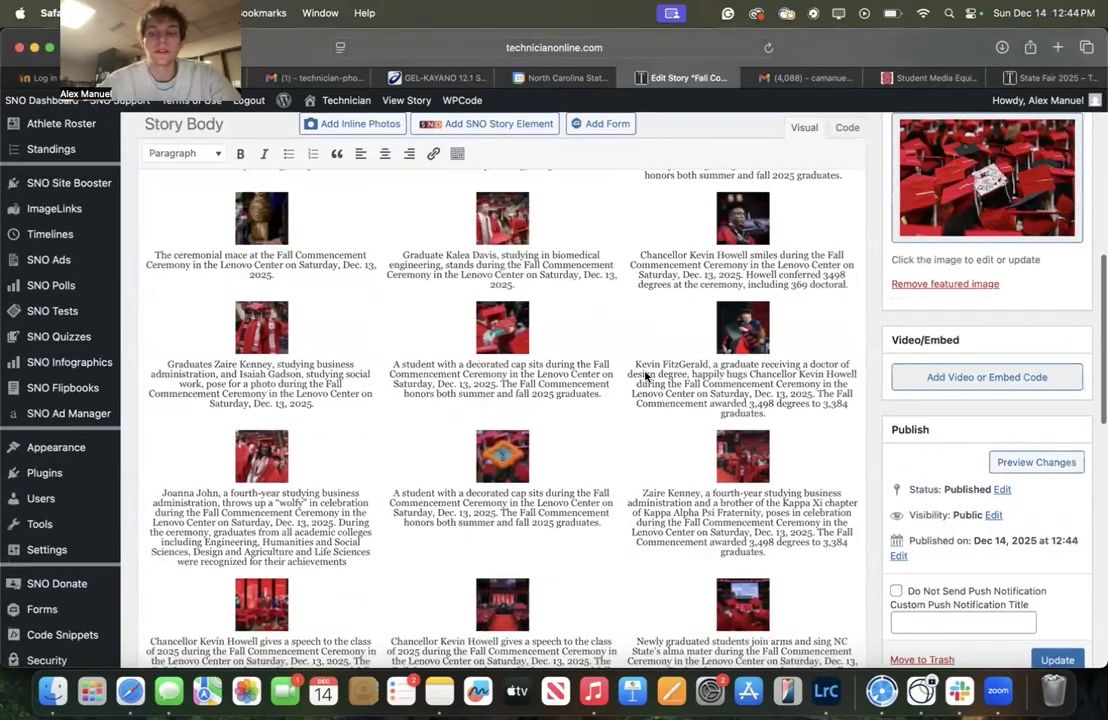
scroll(645, 377, "down", 3)
scroll(772, 420, "up", 15)
mouse_move(337, 111)
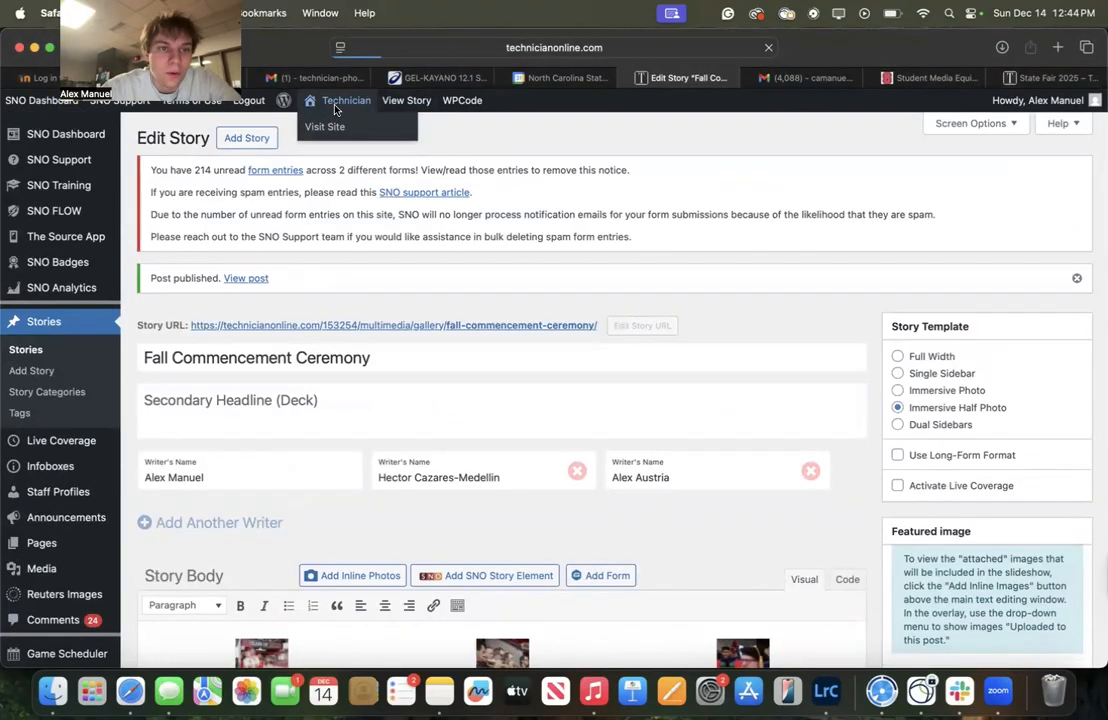
left_click(325, 126)
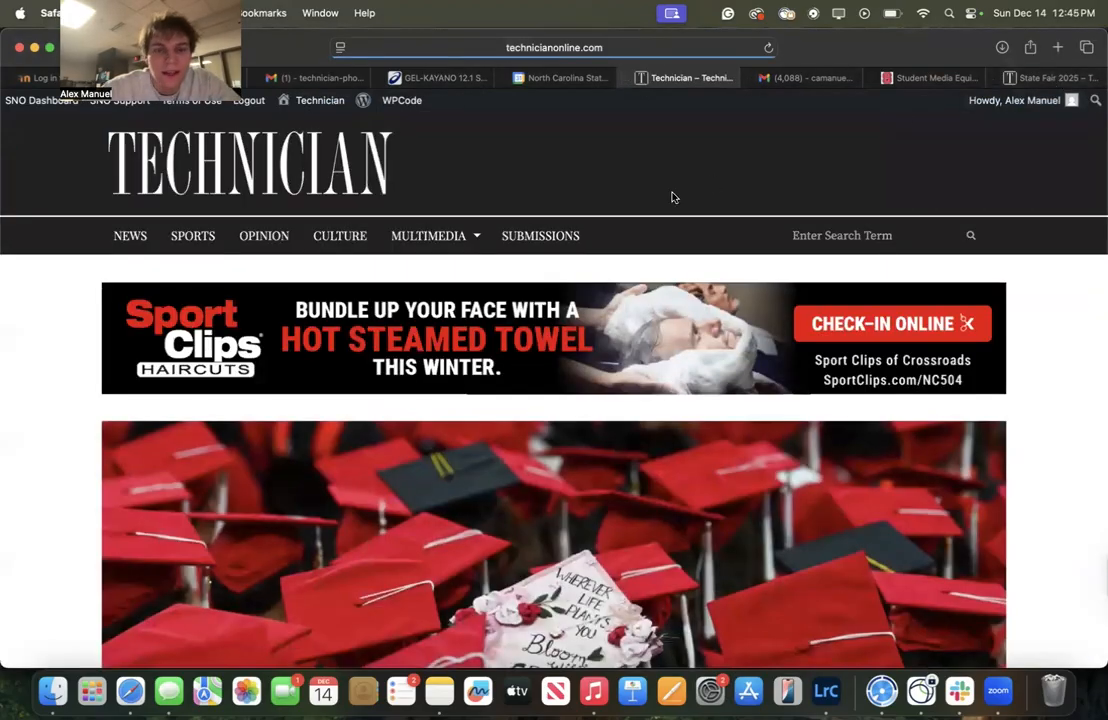
Open the Fall Commencement Ceremony story from the homepage's Galleries section
scroll(672, 197, "down", 5)
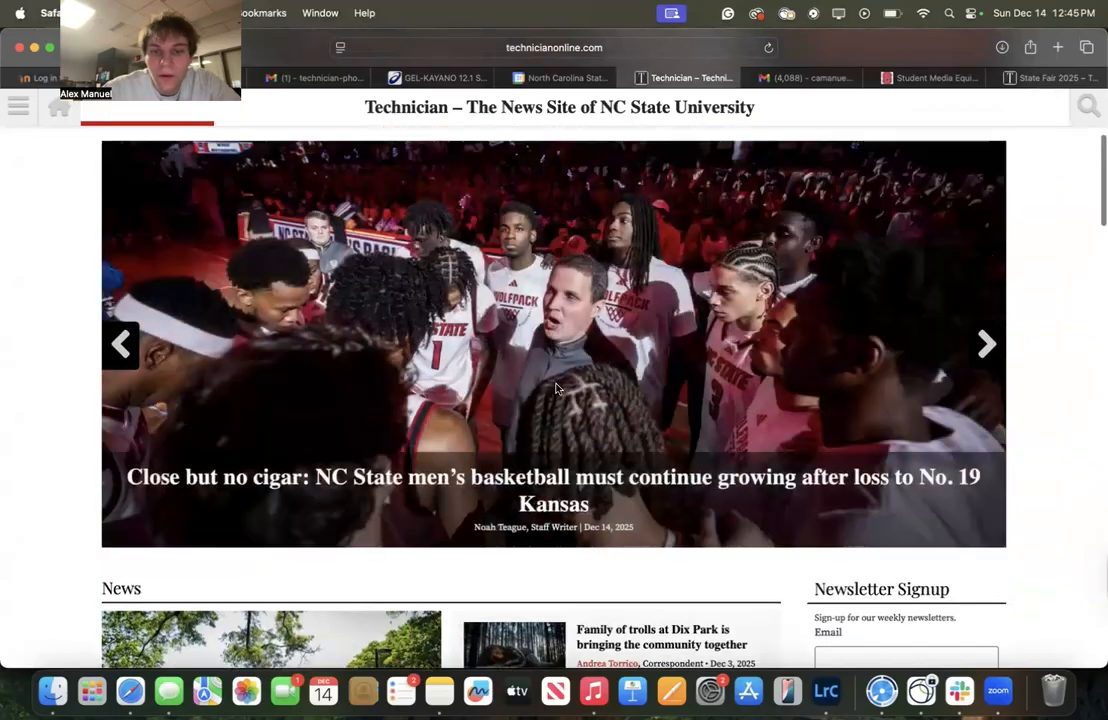
scroll(557, 388, "down", 8)
scroll(360, 450, "down", 5)
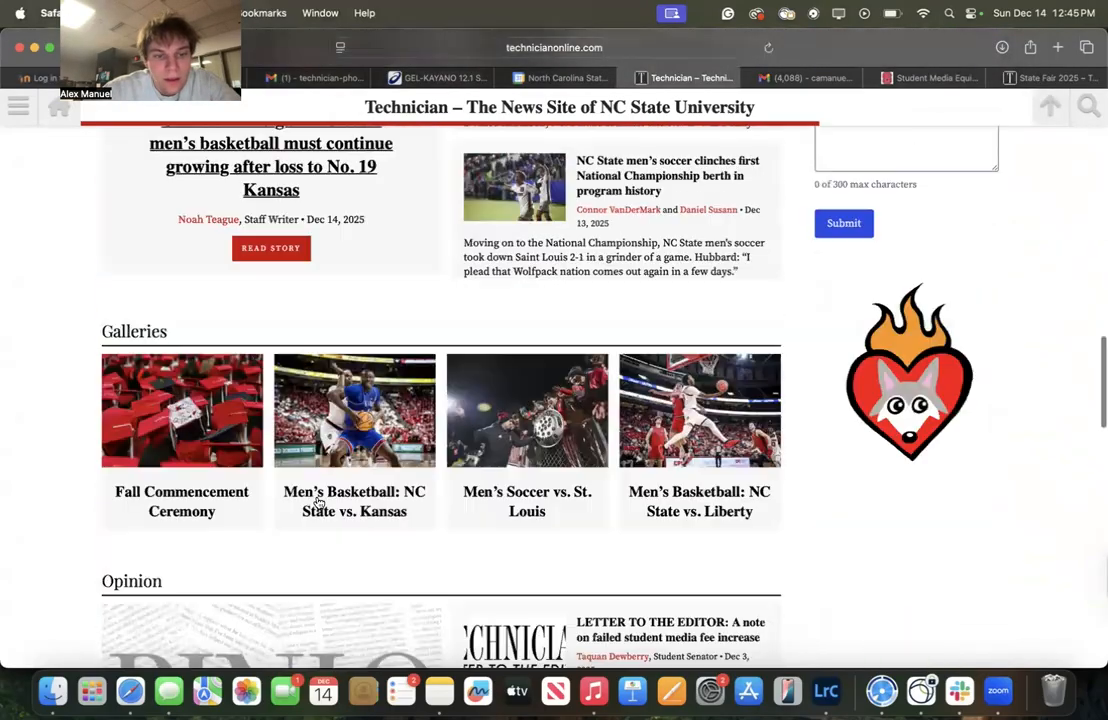
scroll(115, 390, "down", 1)
left_click(166, 428)
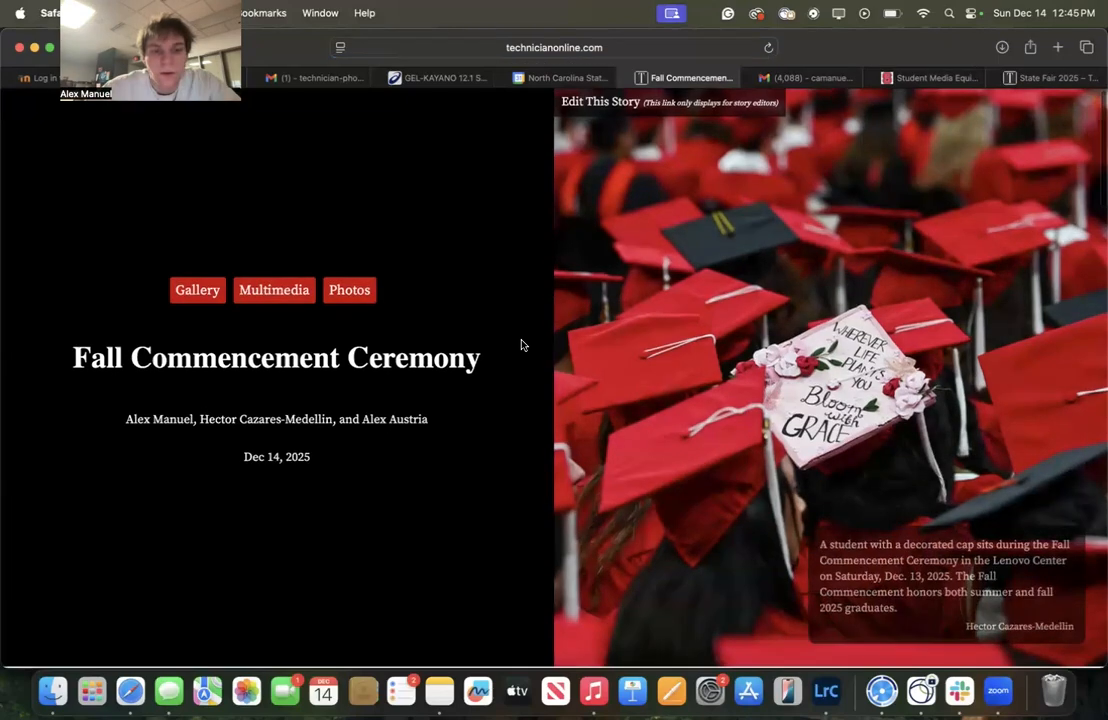
Open the story's photo slideshow, step through several photos and their captions, and close it
scroll(521, 345, "down", 5)
scroll(383, 495, "down", 4)
left_click(371, 517)
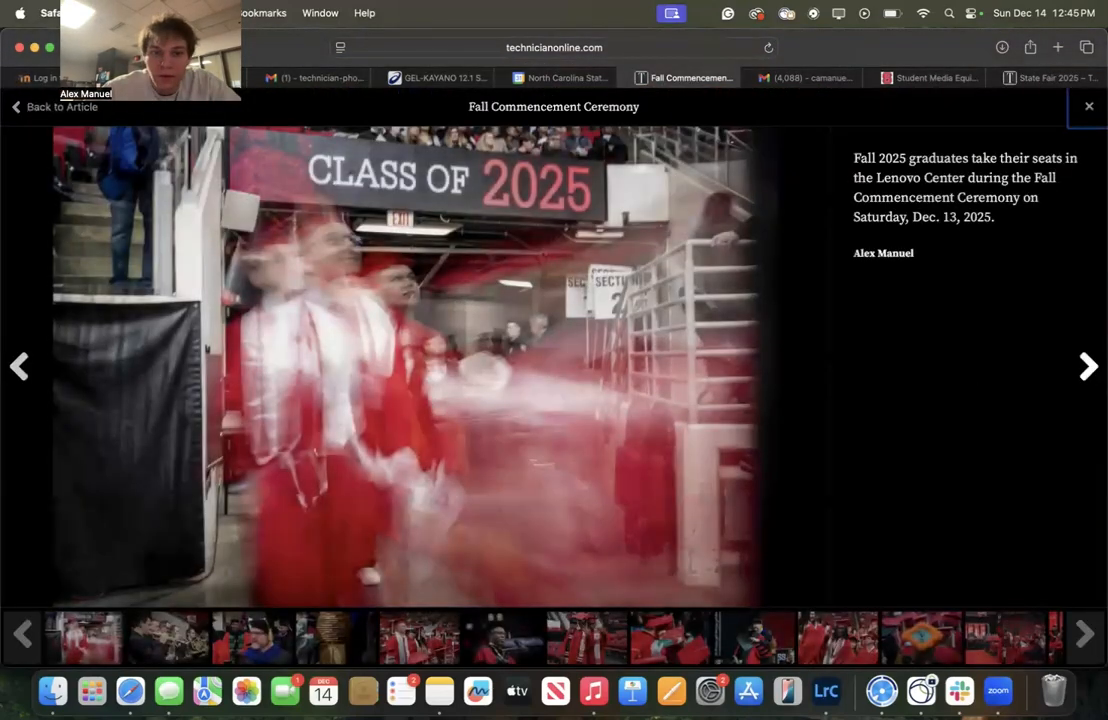
left_click(1088, 367)
left_click(1088, 367)
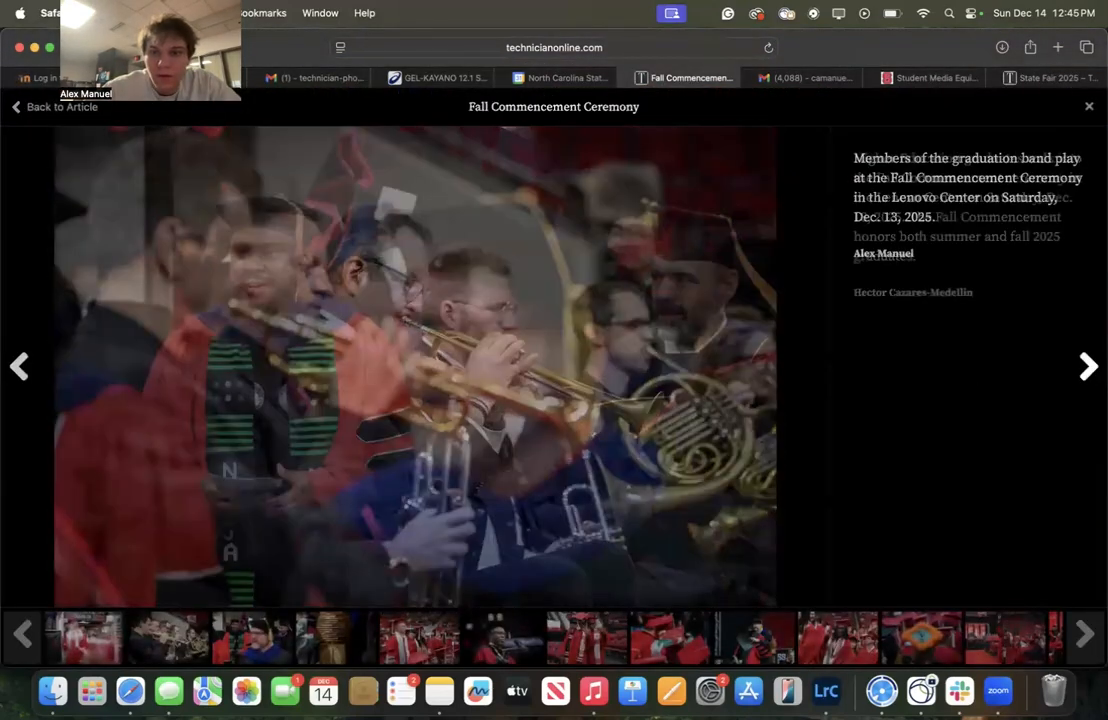
left_click(1088, 367)
left_click(1088, 367)
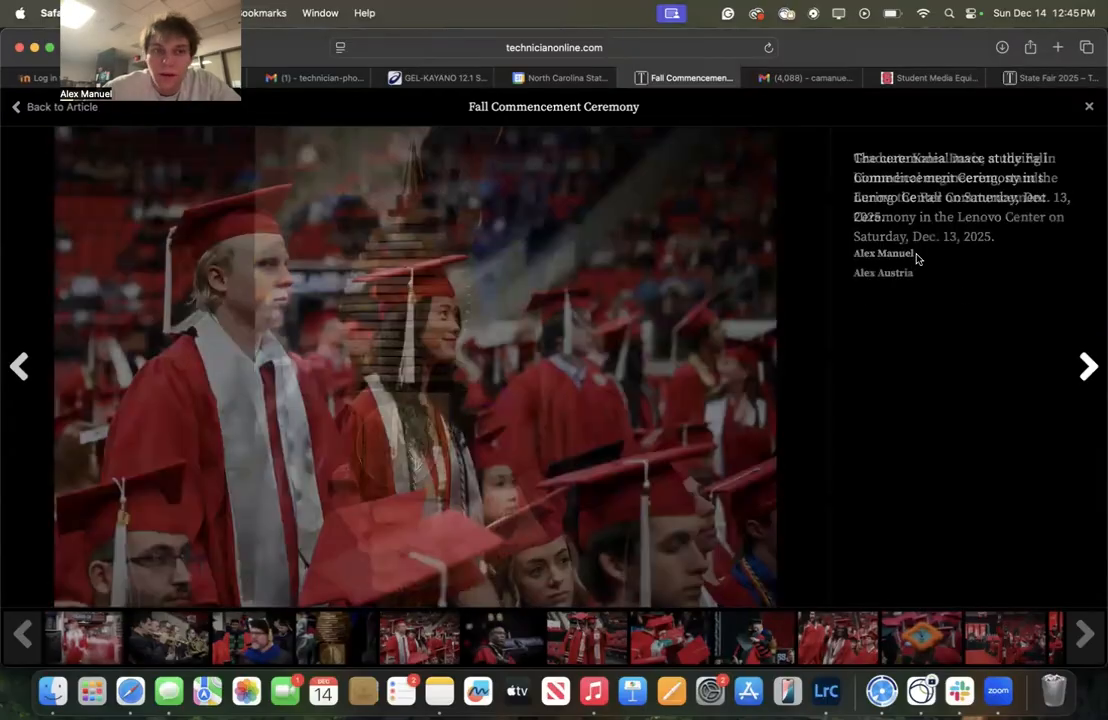
left_click(1088, 367)
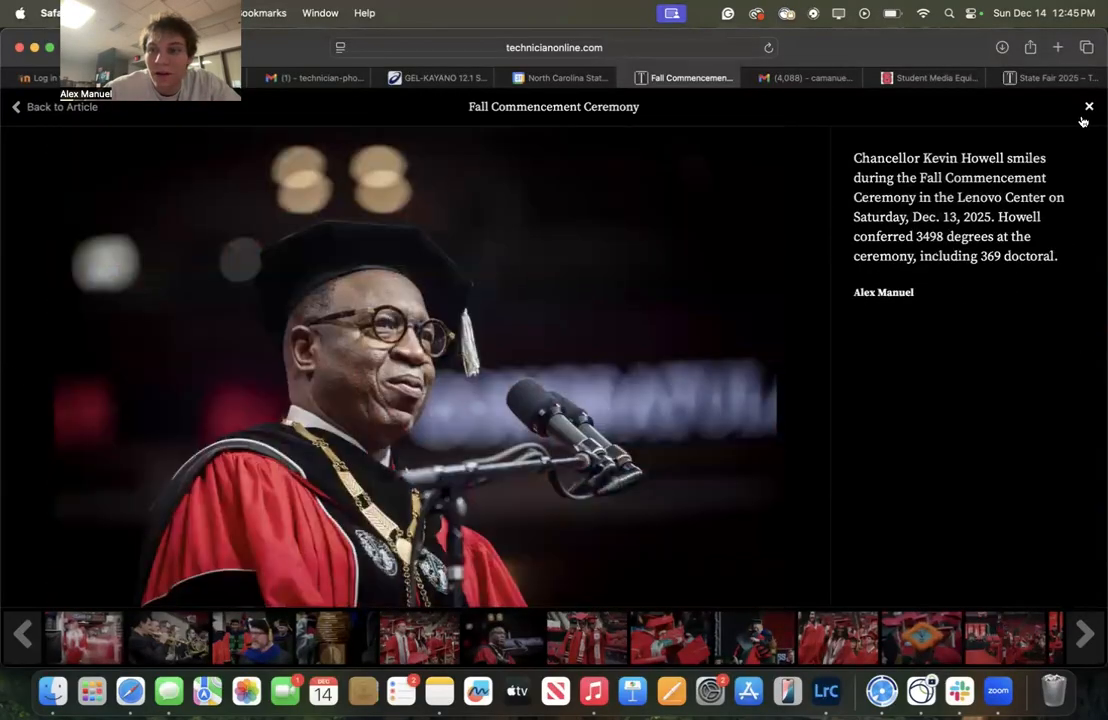
left_click(1084, 118)
Return to the dashboard's stories list and open the Fall Commencement Ceremony story for editing
key("super+bracketleft")
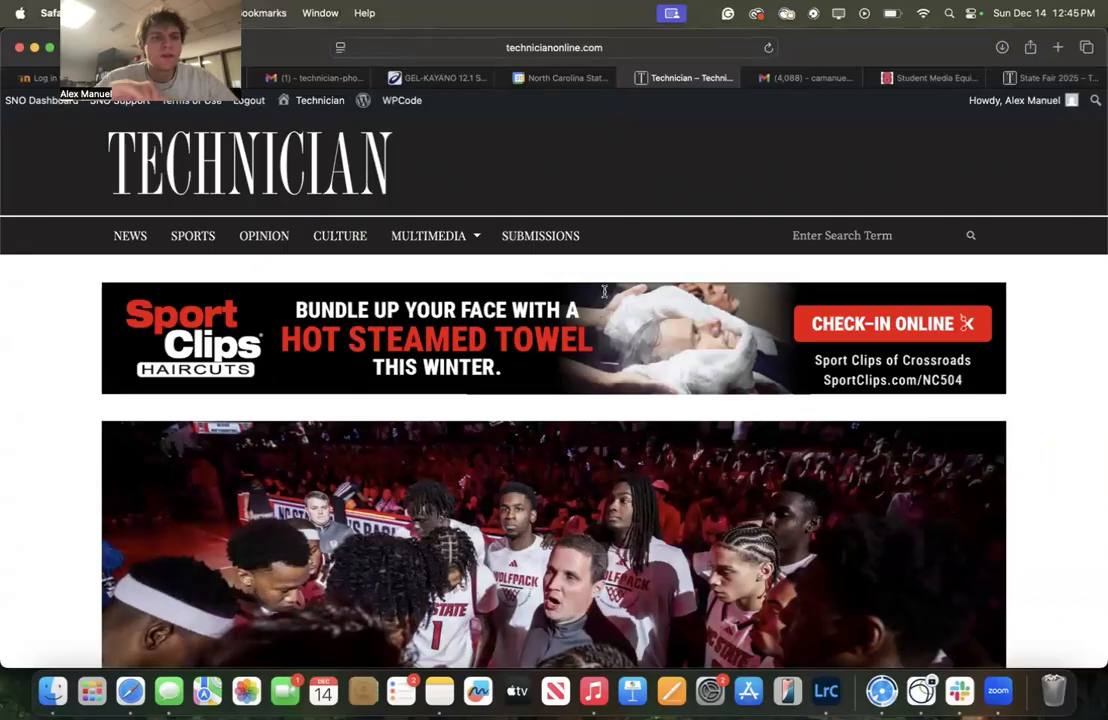
mouse_move(120, 100)
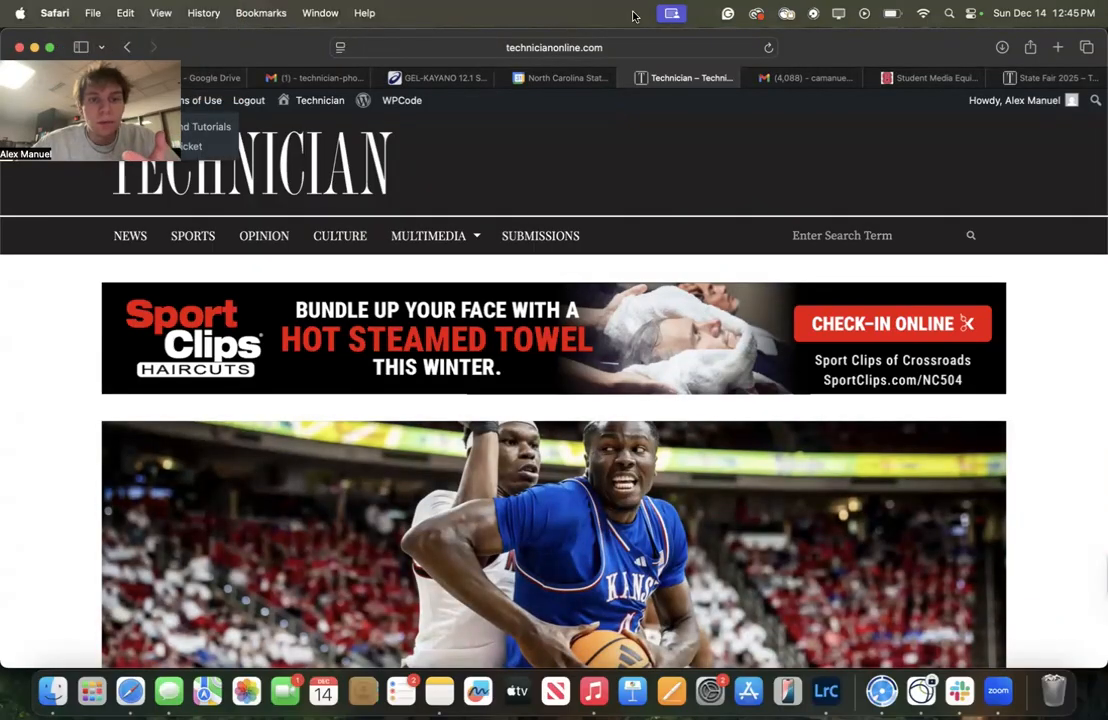
left_click(38, 100)
left_click(42, 322)
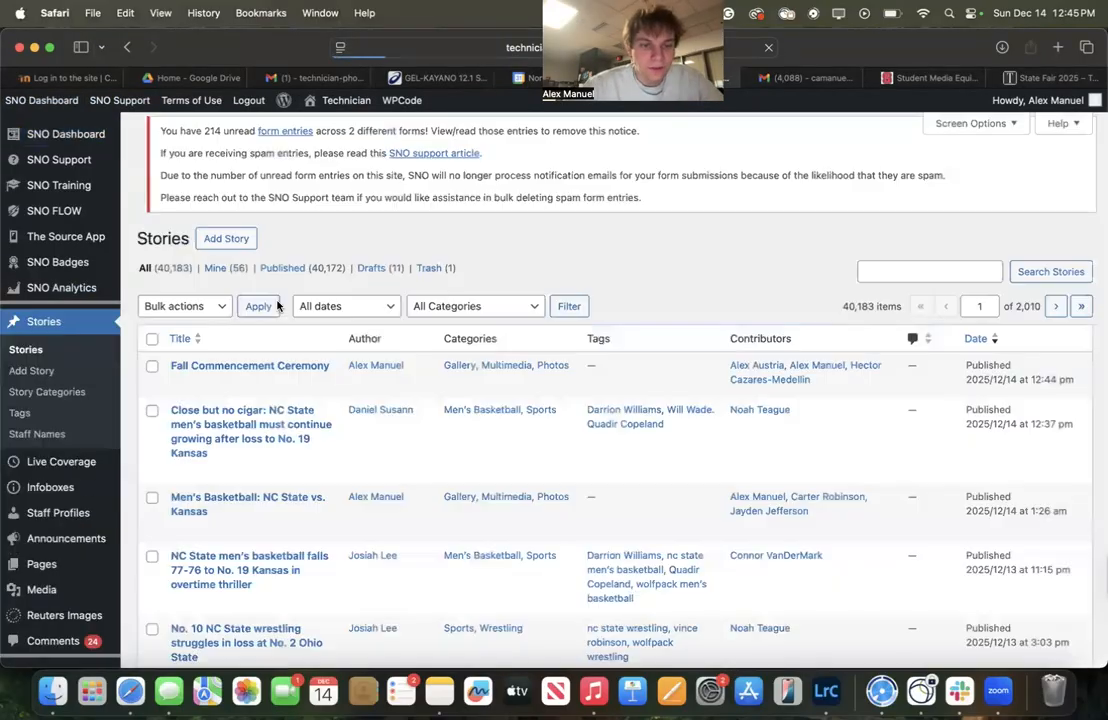
left_click(305, 381)
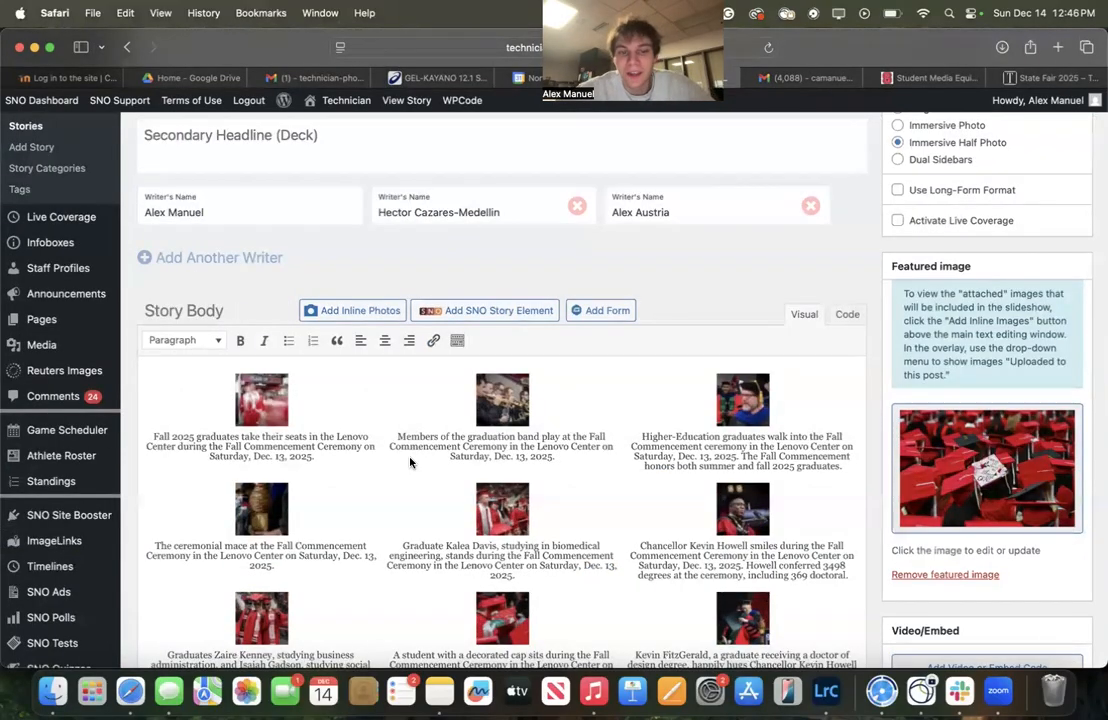
Open the story gallery's editor, look at the add-to-gallery media library, and close it without changes
left_click(425, 445)
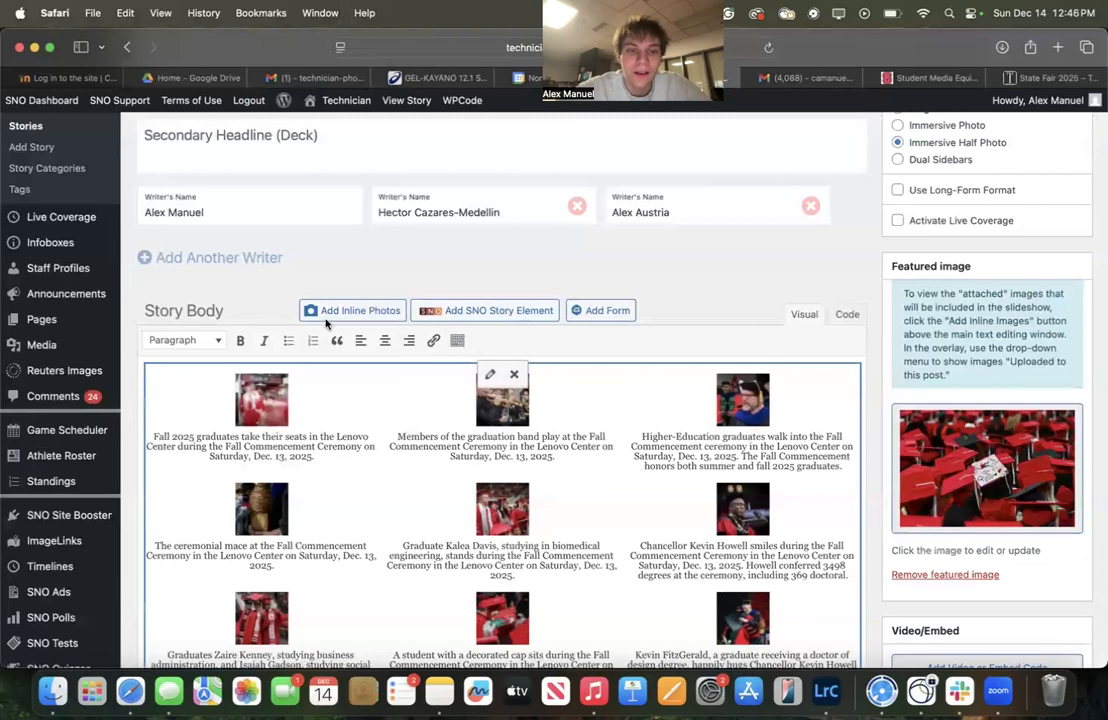
mouse_move(40, 347)
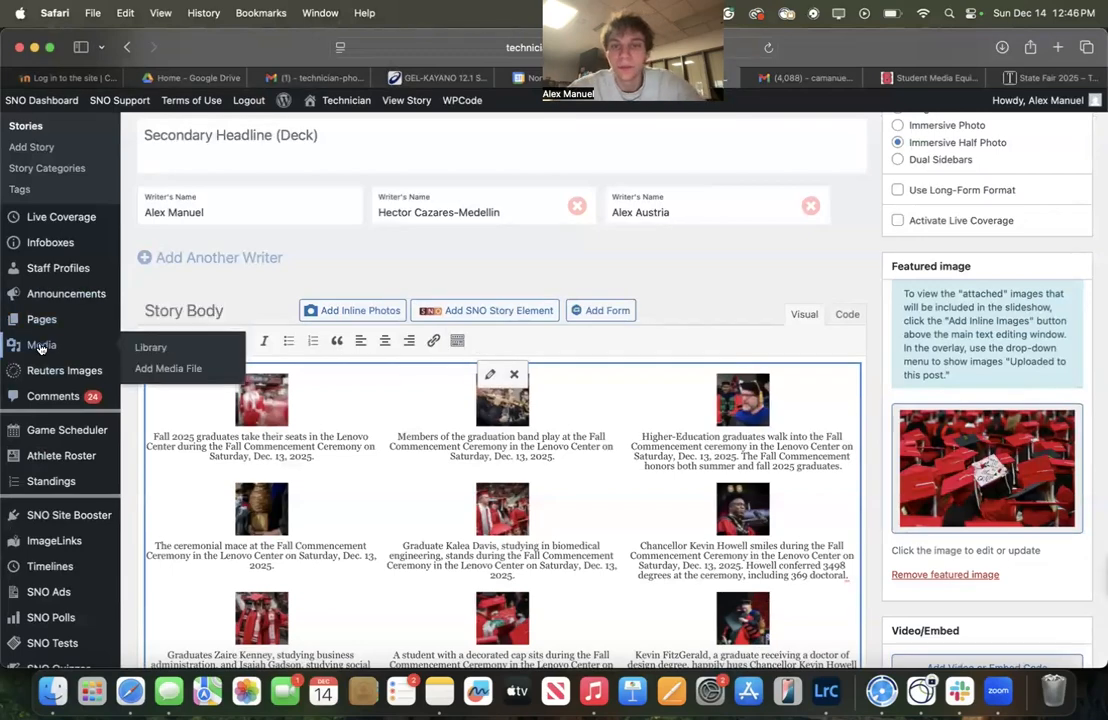
scroll(329, 450, "down", 3)
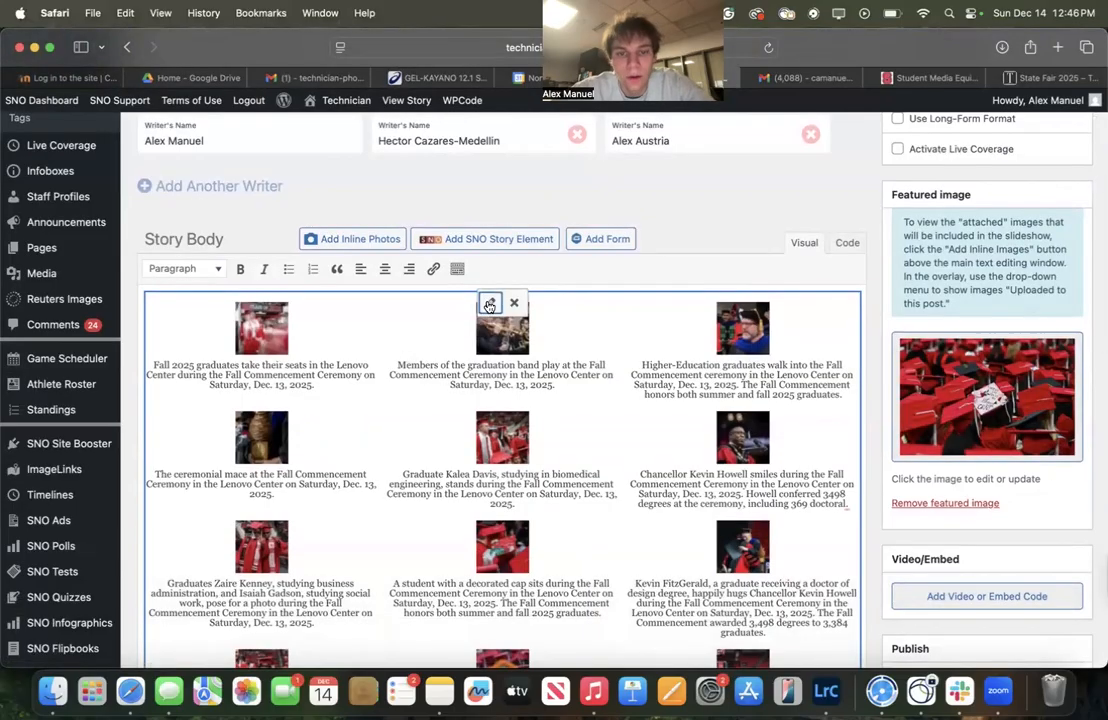
left_click(489, 305)
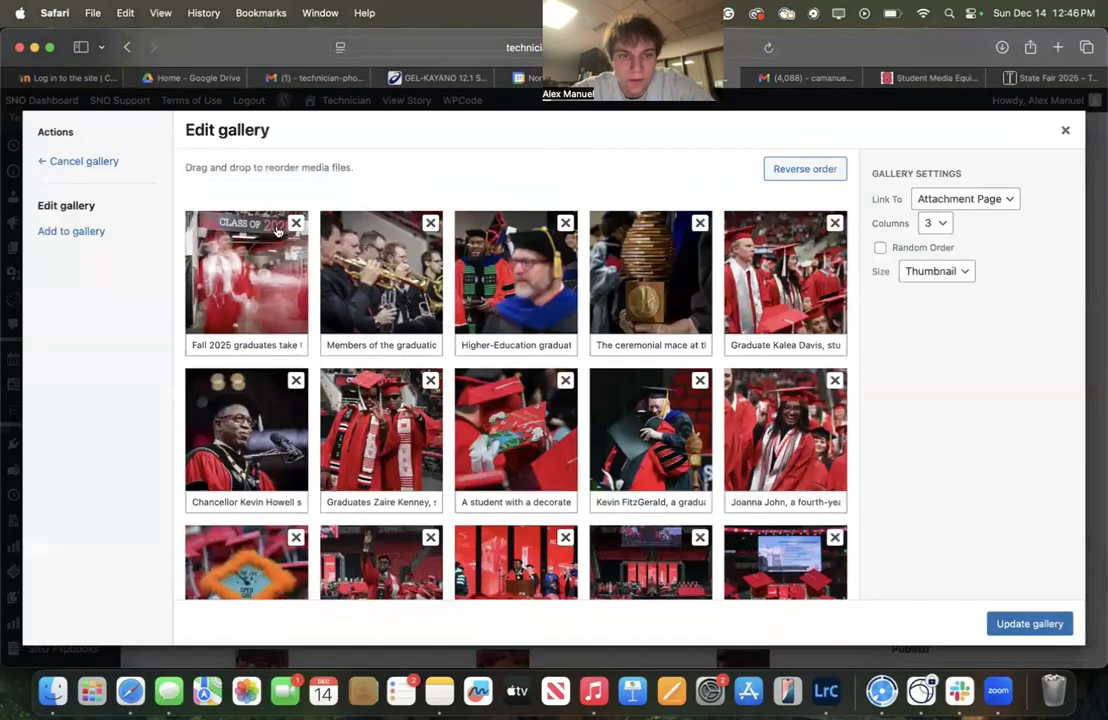
left_click(96, 231)
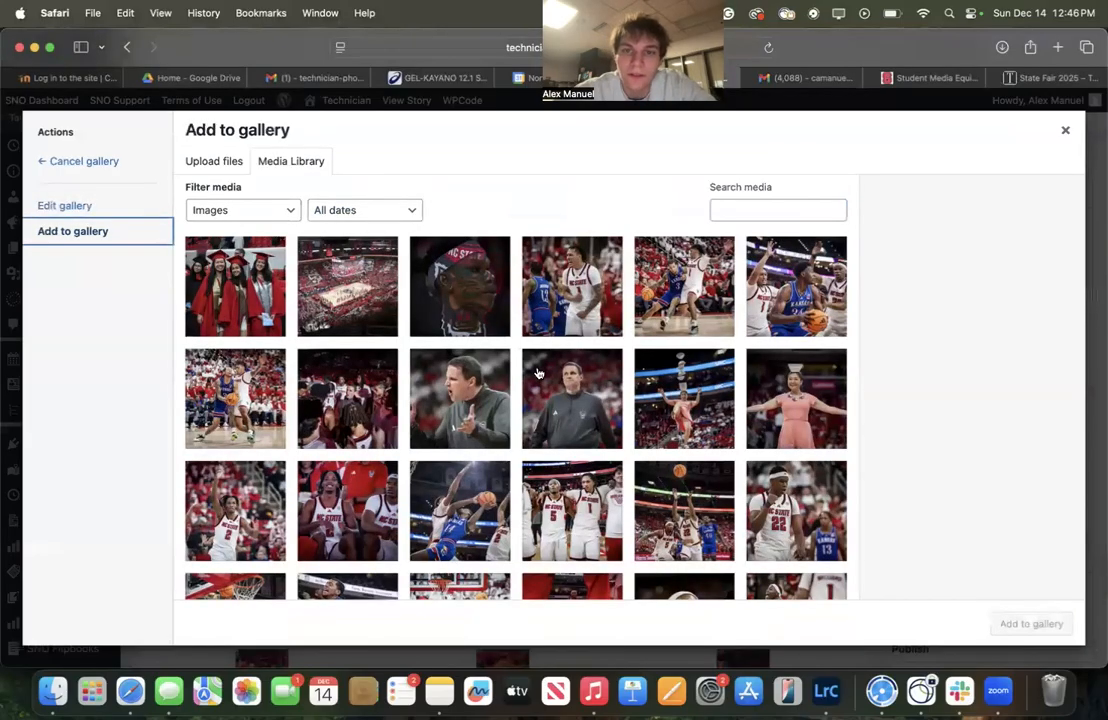
left_click(67, 342)
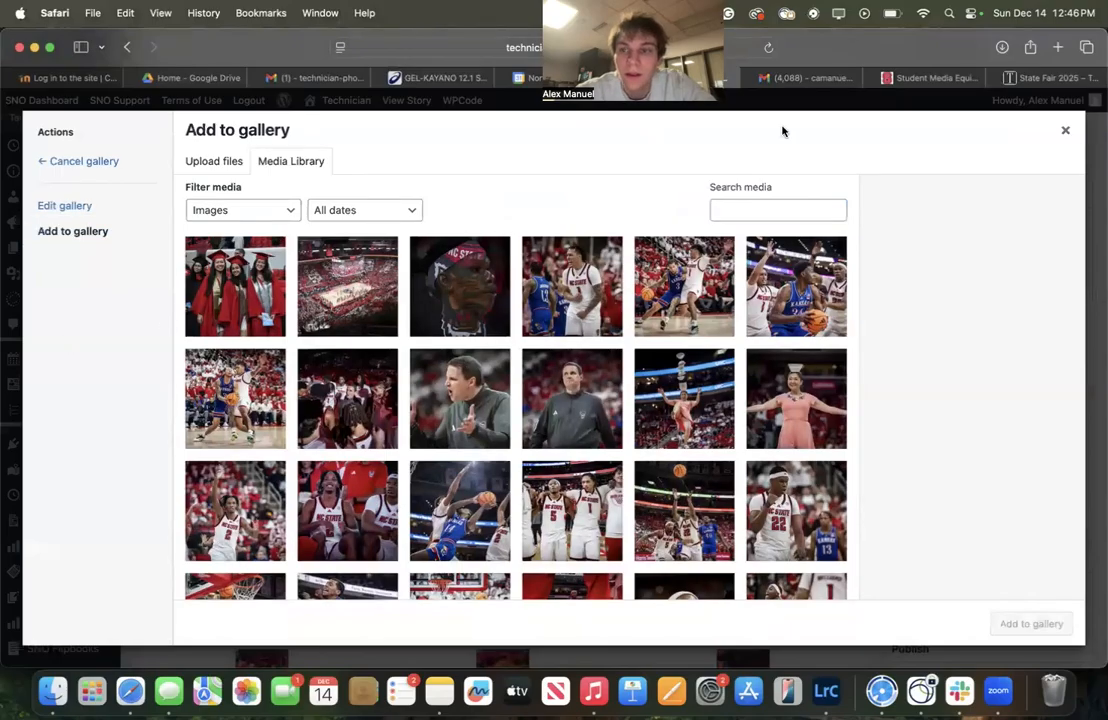
left_click(1065, 130)
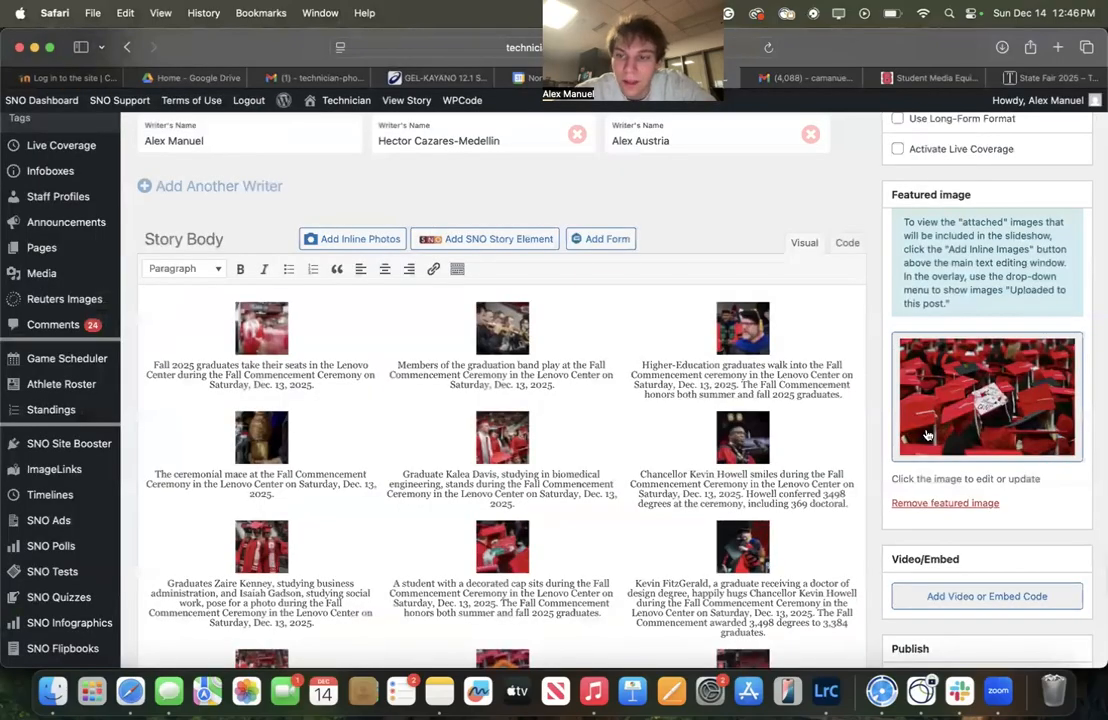
Leave the story editor for the Media Library
scroll(927, 435, "down", 5)
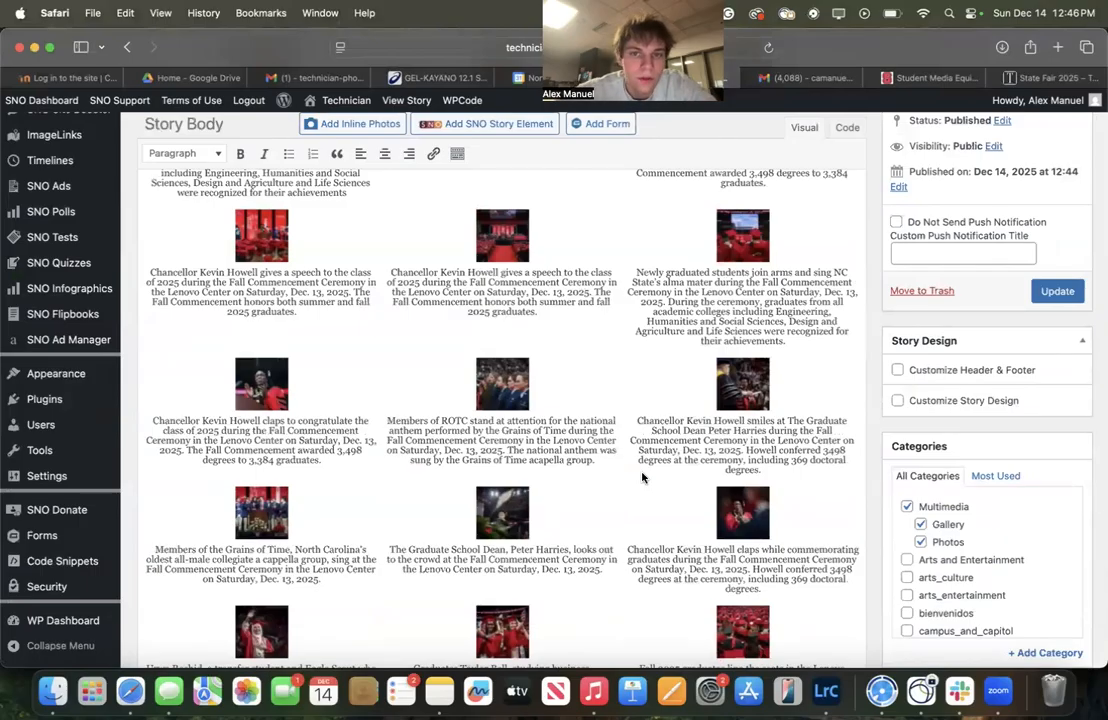
scroll(527, 470, "up", 6)
scroll(490, 468, "up", 2)
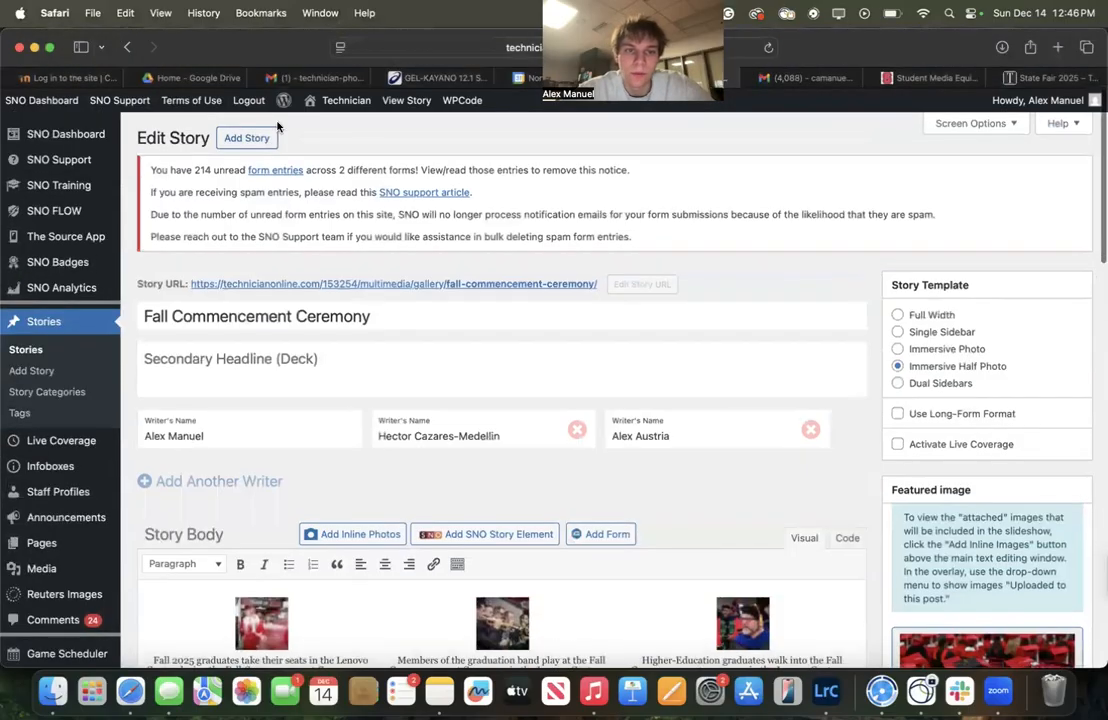
mouse_move(320, 105)
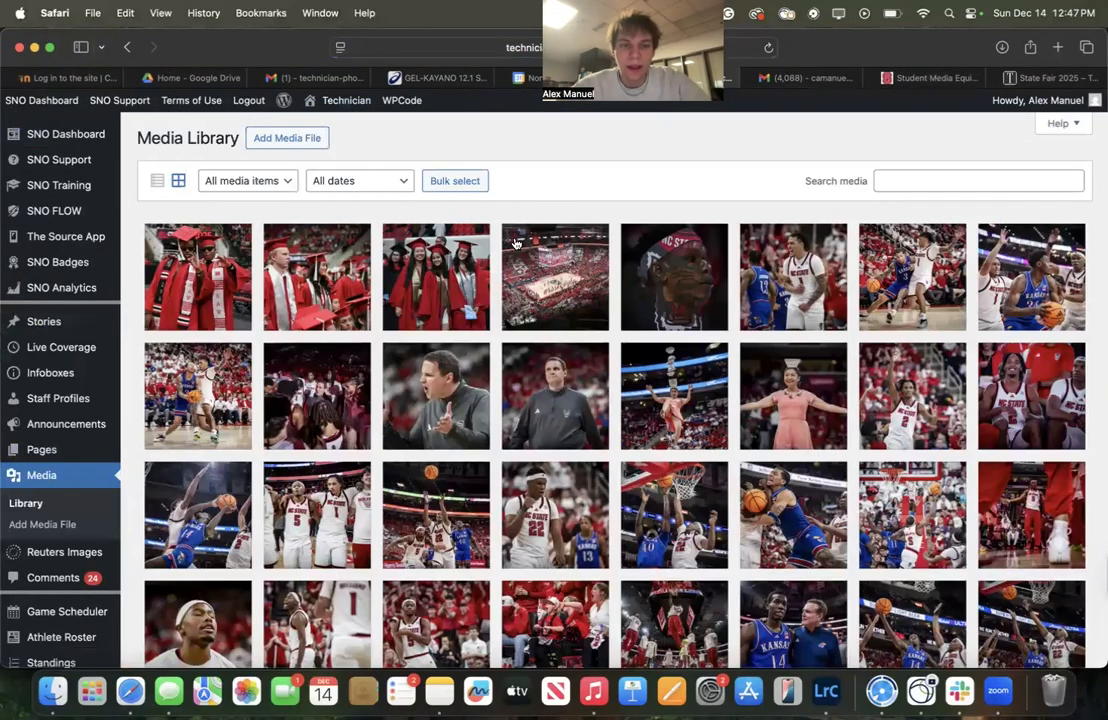
Switch to Finder and open the _Sports, Basketball (M), 2025-2026 and 12.13.25 vs Kansas photo folders
key("super+Tab")
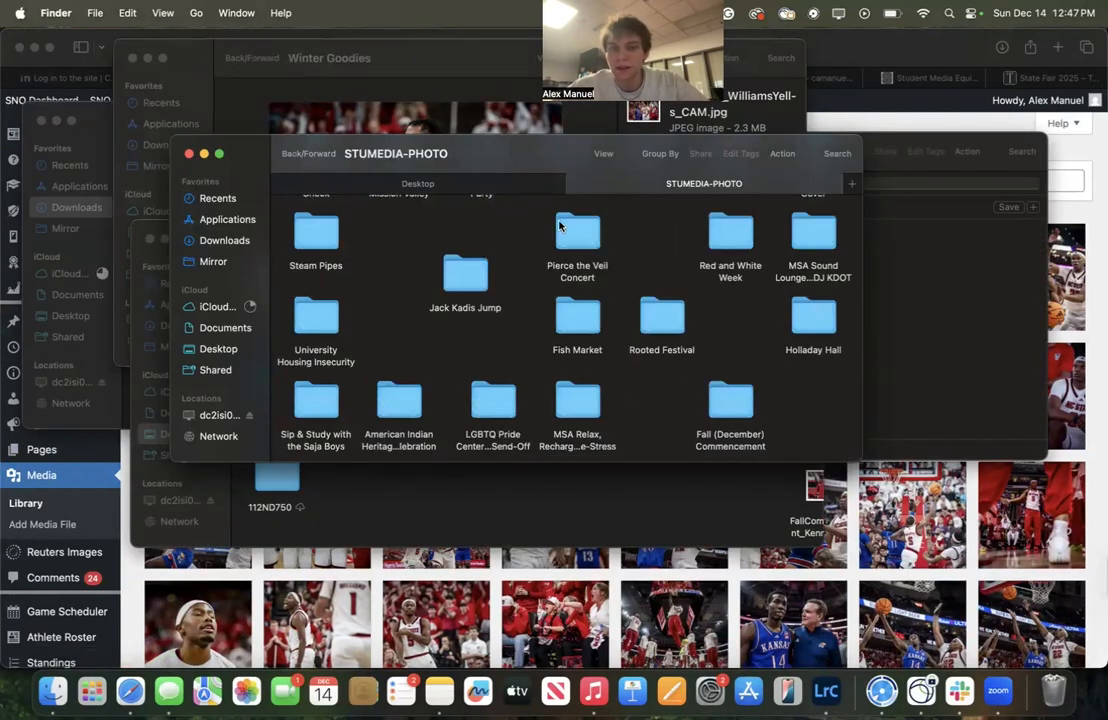
scroll(601, 318, "up", 5)
scroll(650, 280, "left", 5)
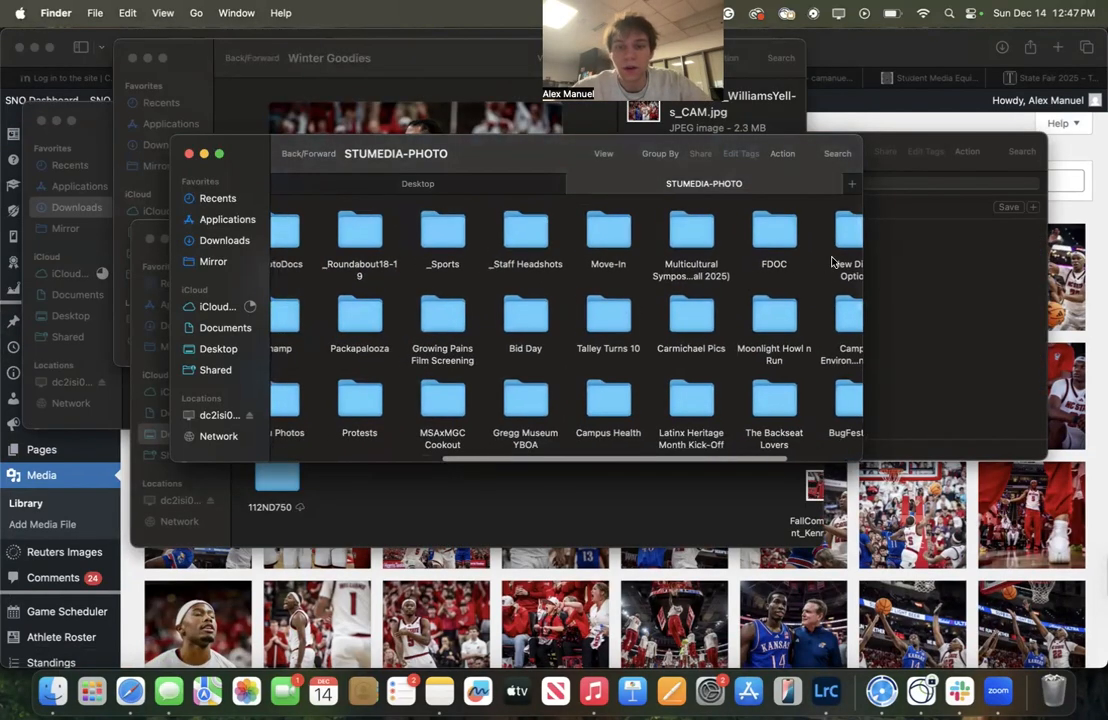
left_click(730, 233)
double_click(730, 233)
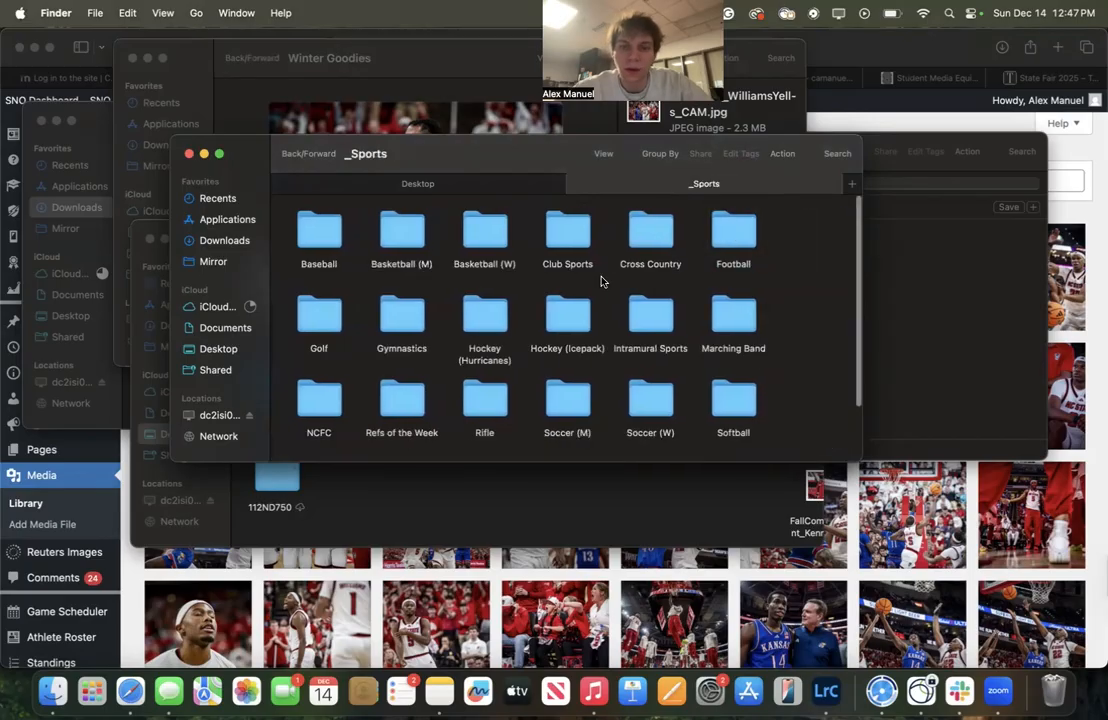
left_click(397, 223)
double_click(397, 223)
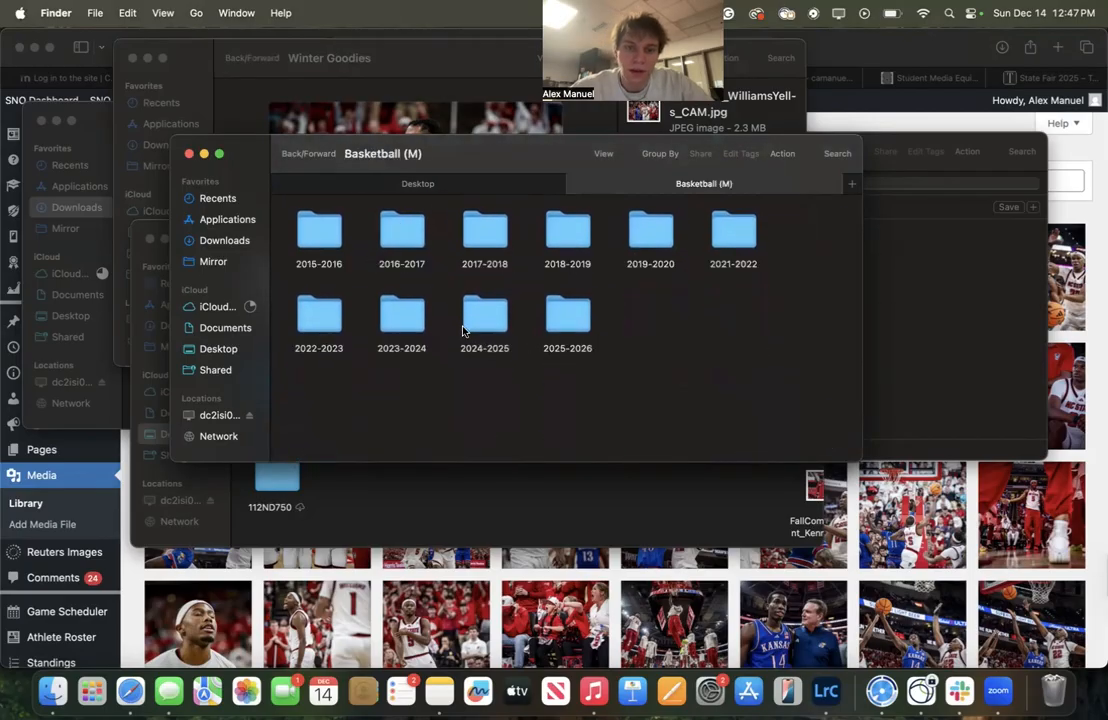
double_click(551, 310)
scroll(461, 333, "down", 5)
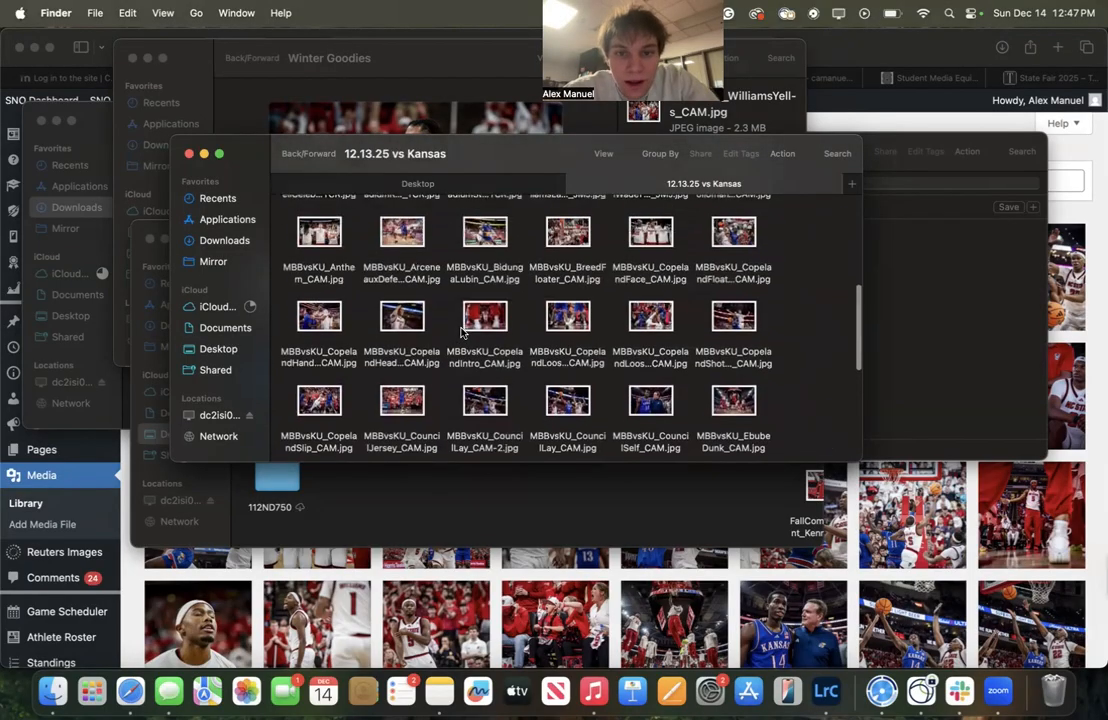
scroll(461, 333, "up", 3)
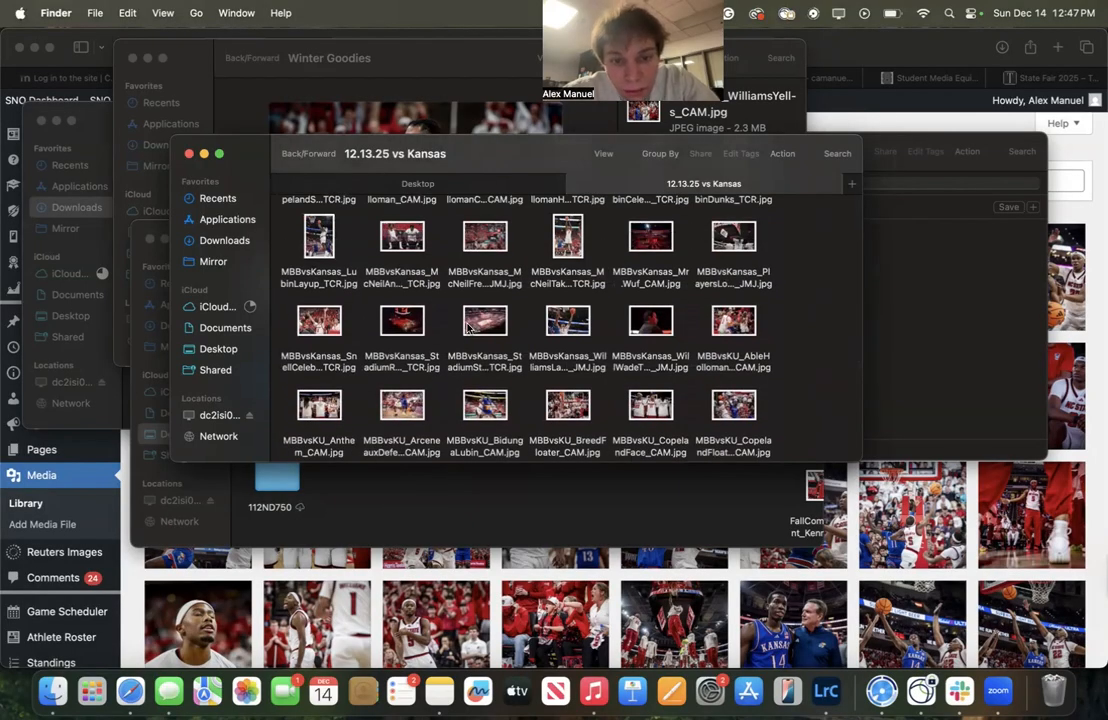
Try to upload MBBvsKansas_StadiumStripout_TCR.jpg into the Media Library by dragging it from Finder
left_click_drag(473, 326, 928, 277)
left_click(1067, 218)
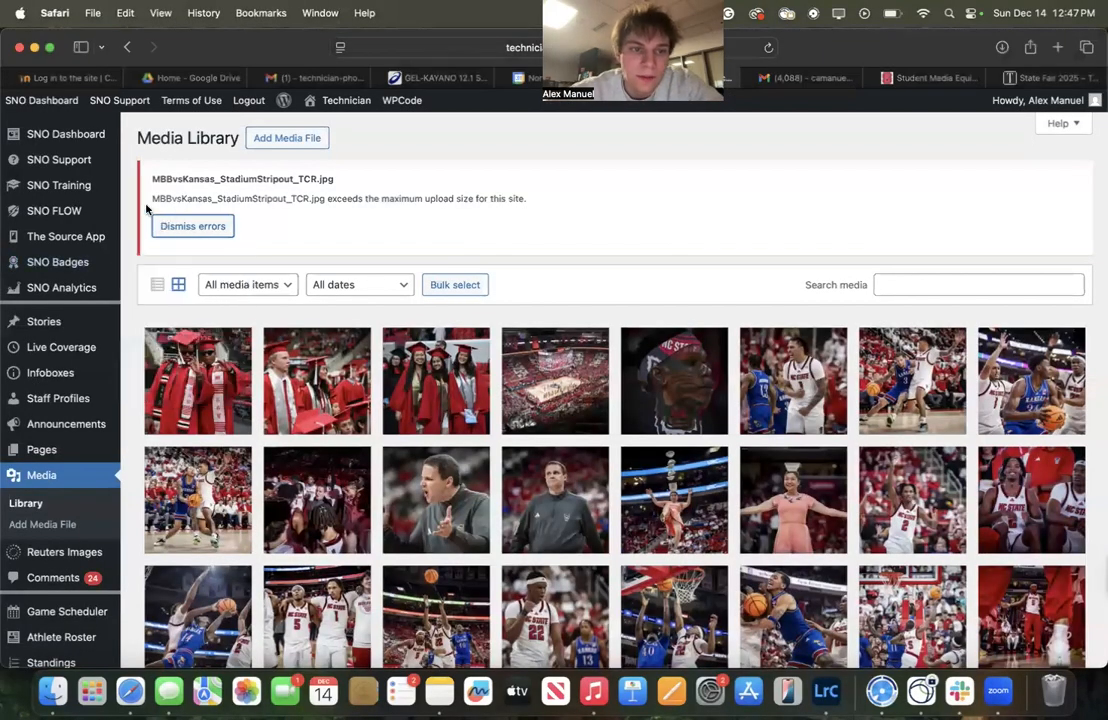
left_click_drag(151, 198, 495, 194)
left_click(514, 222)
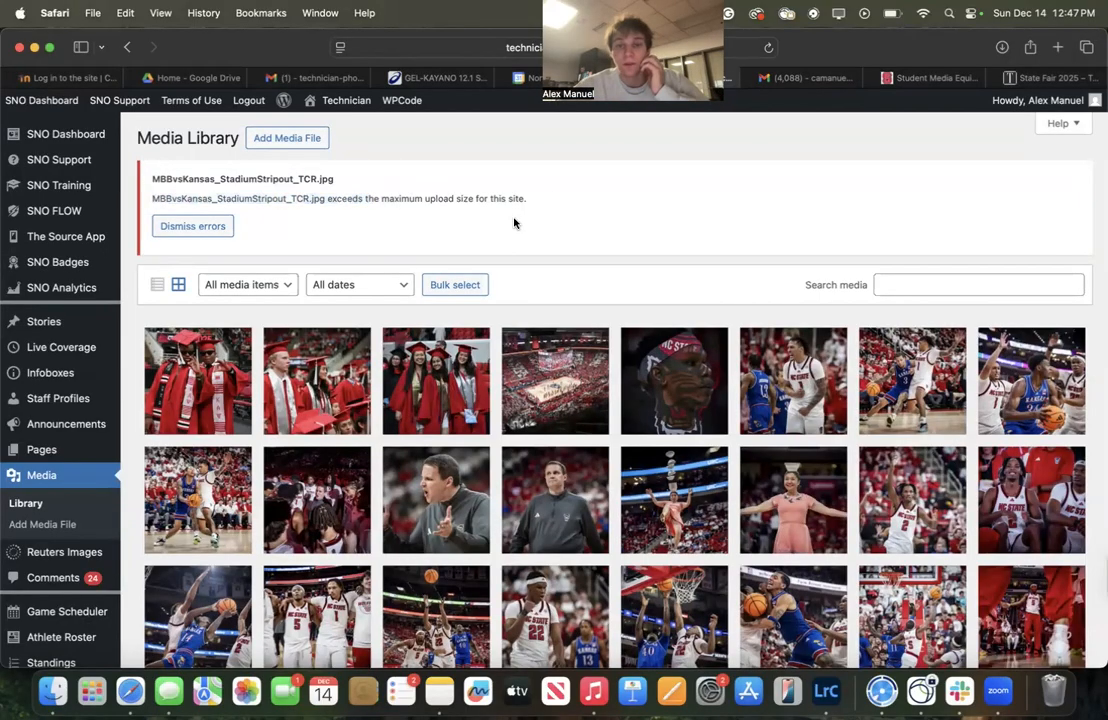
Switch to Lightroom Classic and select the MBBvsKansas_StadiumStripout_TCR.jpg photo in the 12.13.25 vs Kansas folder
left_click(826, 691)
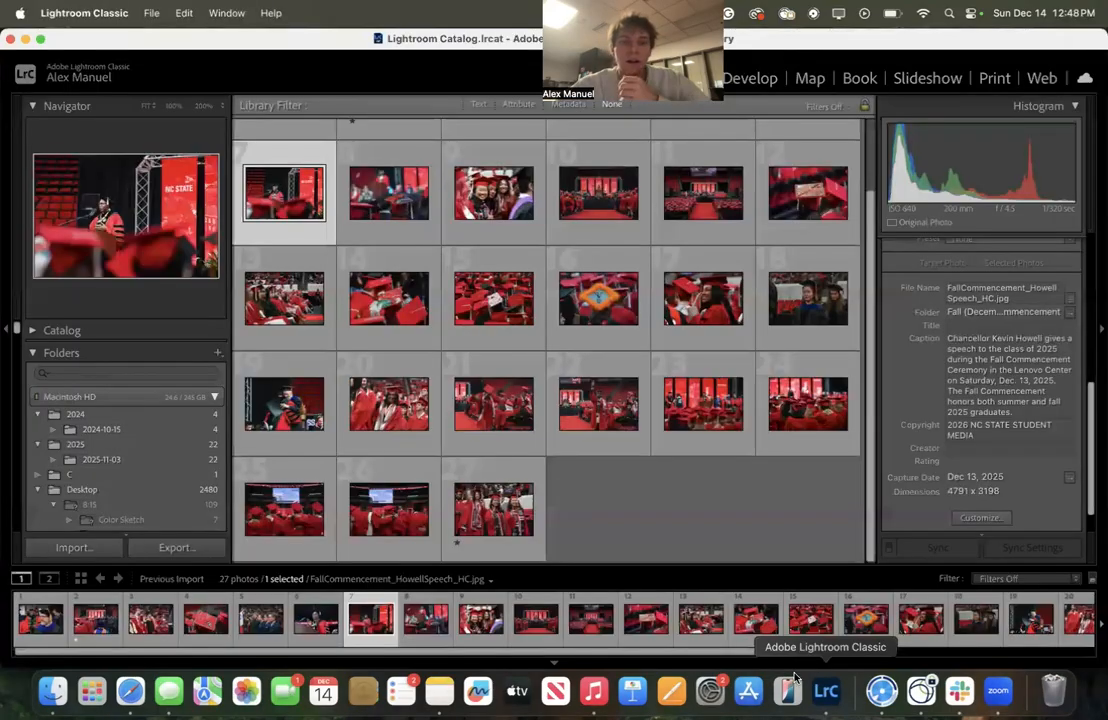
left_click(594, 491)
left_click(52, 690)
left_click_drag(485, 322, 865, 512)
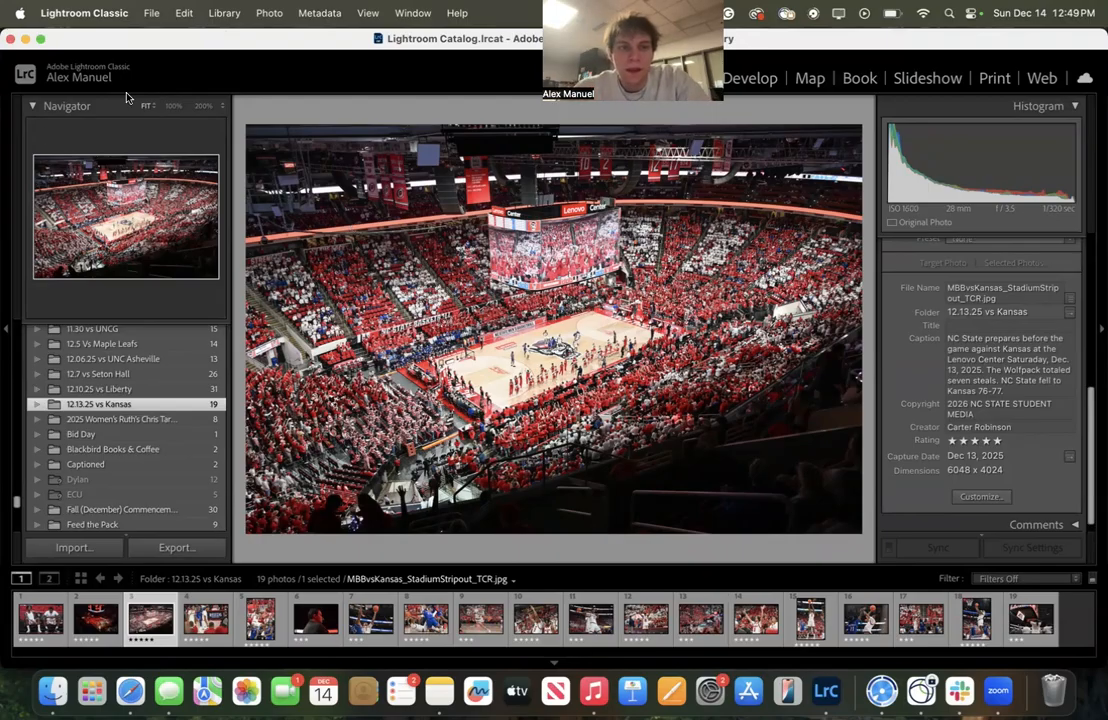
Export the stadium photo as a JPEG limited to 3,000 K to the Desktop, overwriting the existing file
left_click(151, 14)
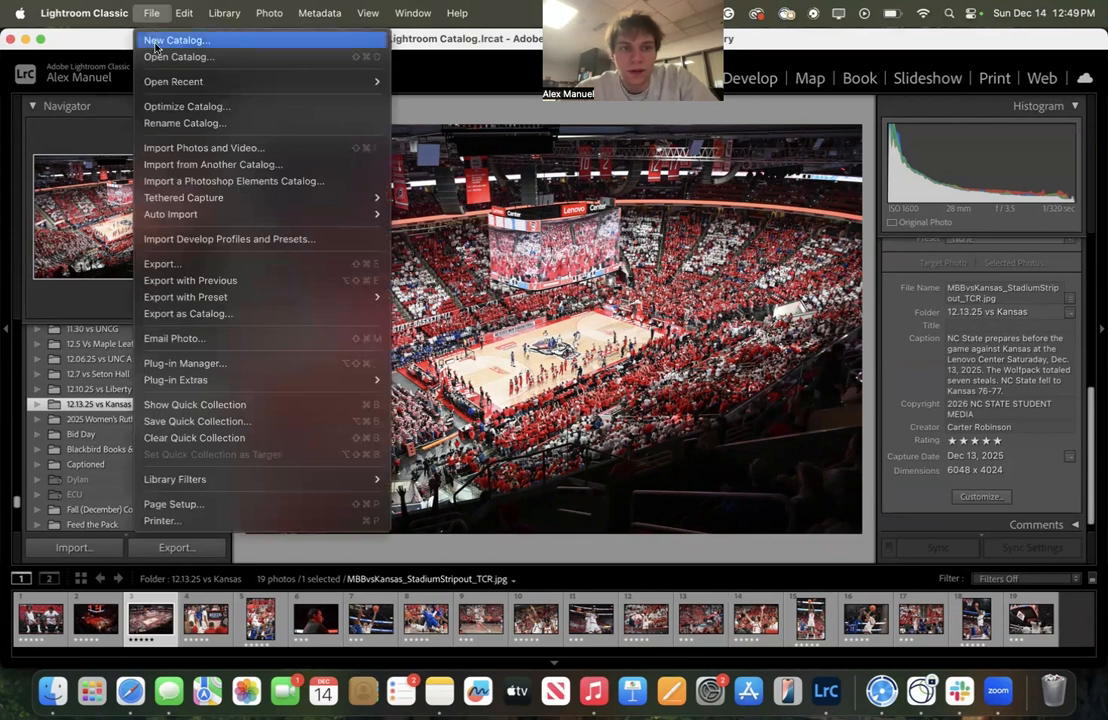
left_click(172, 263)
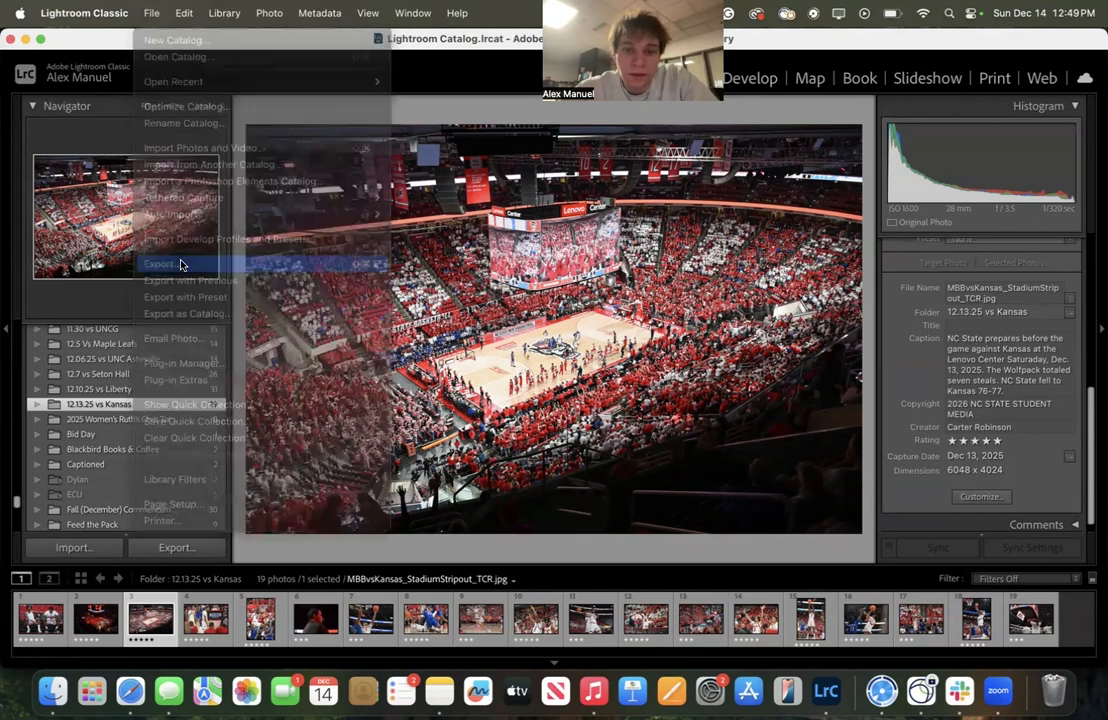
scroll(742, 242, "down", 8)
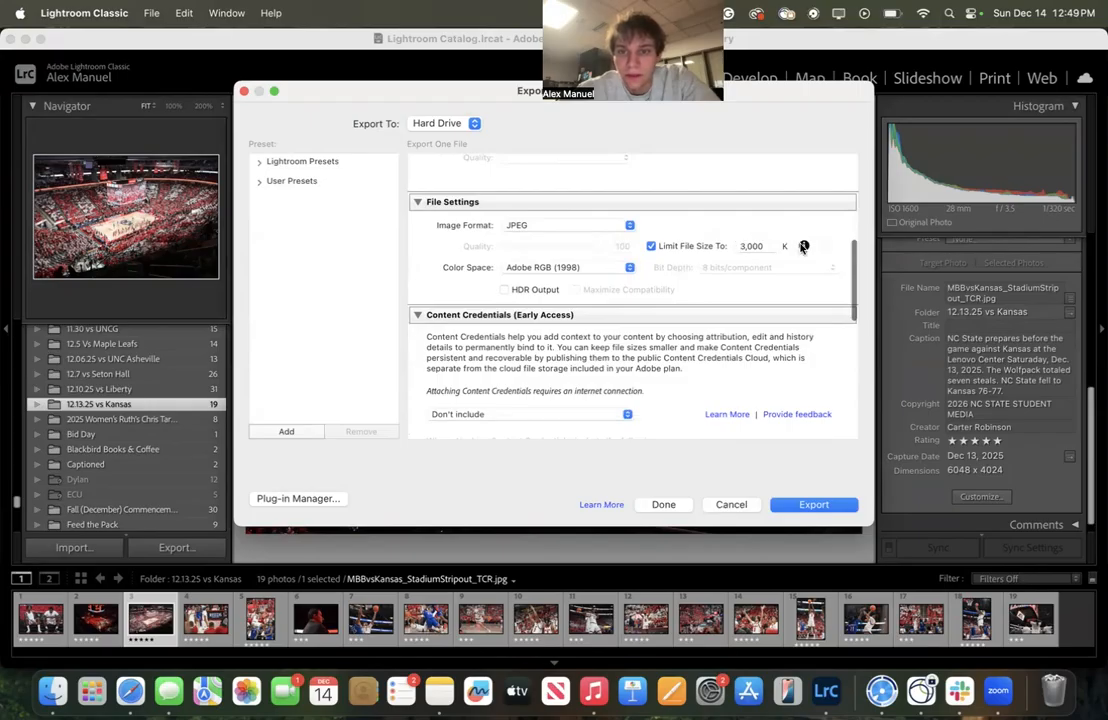
key("Return")
left_click(680, 258)
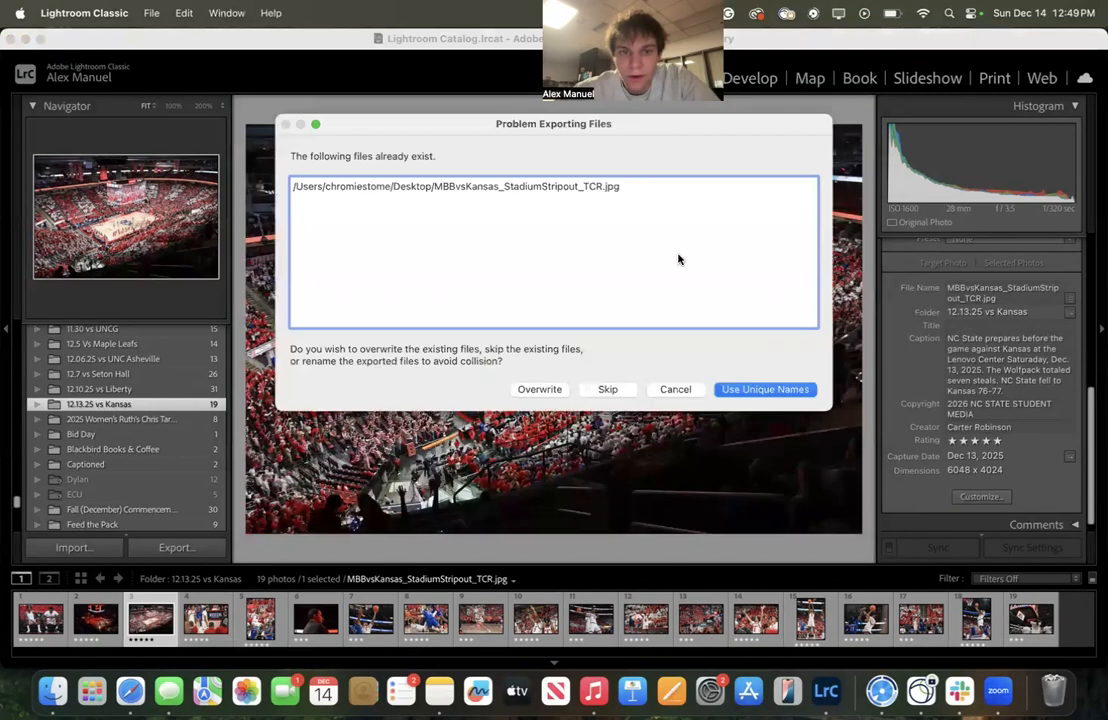
left_click(545, 389)
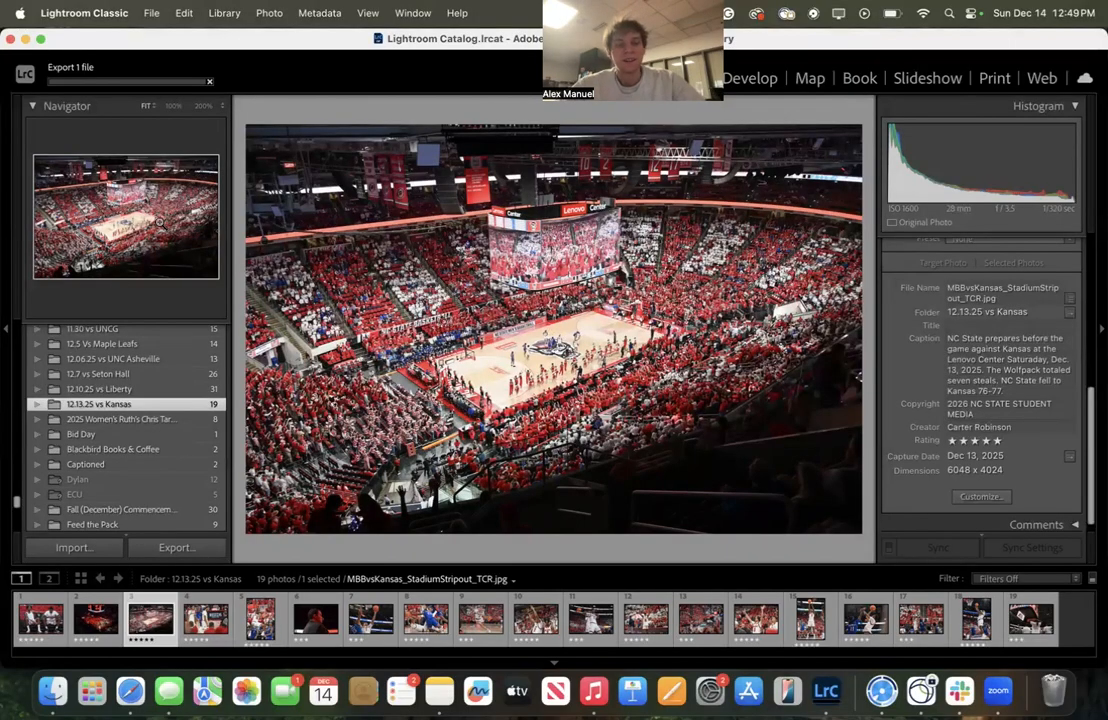
Quit Lightroom Classic, skipping the catalog backup this time
left_click(11, 39)
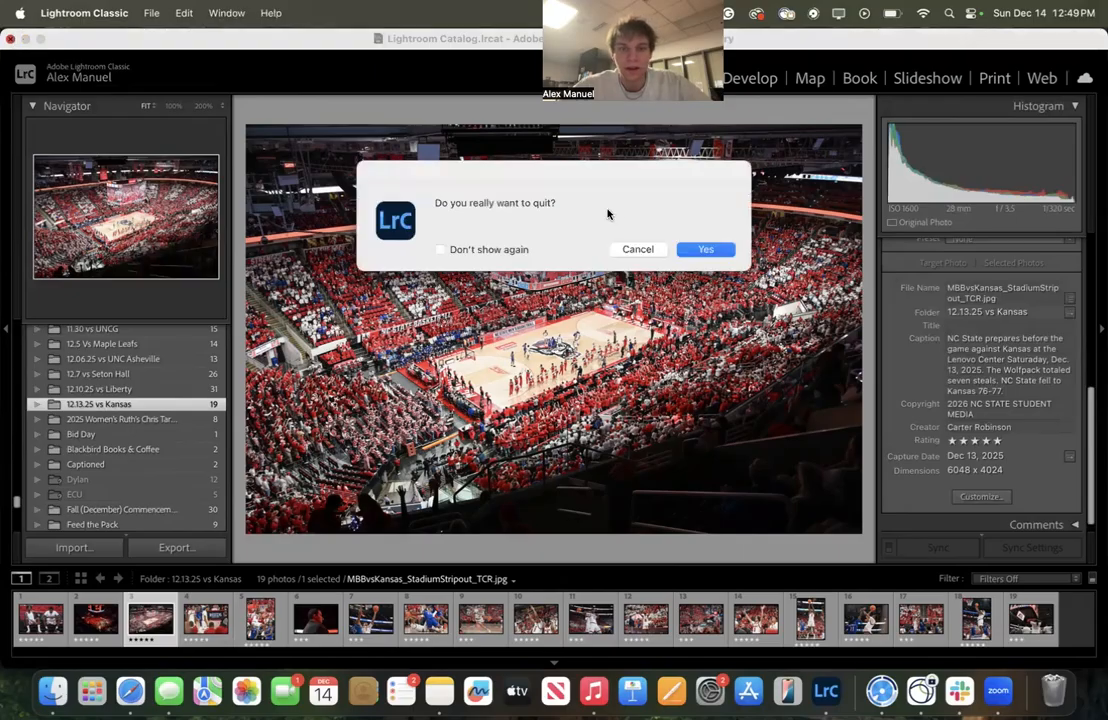
left_click(697, 247)
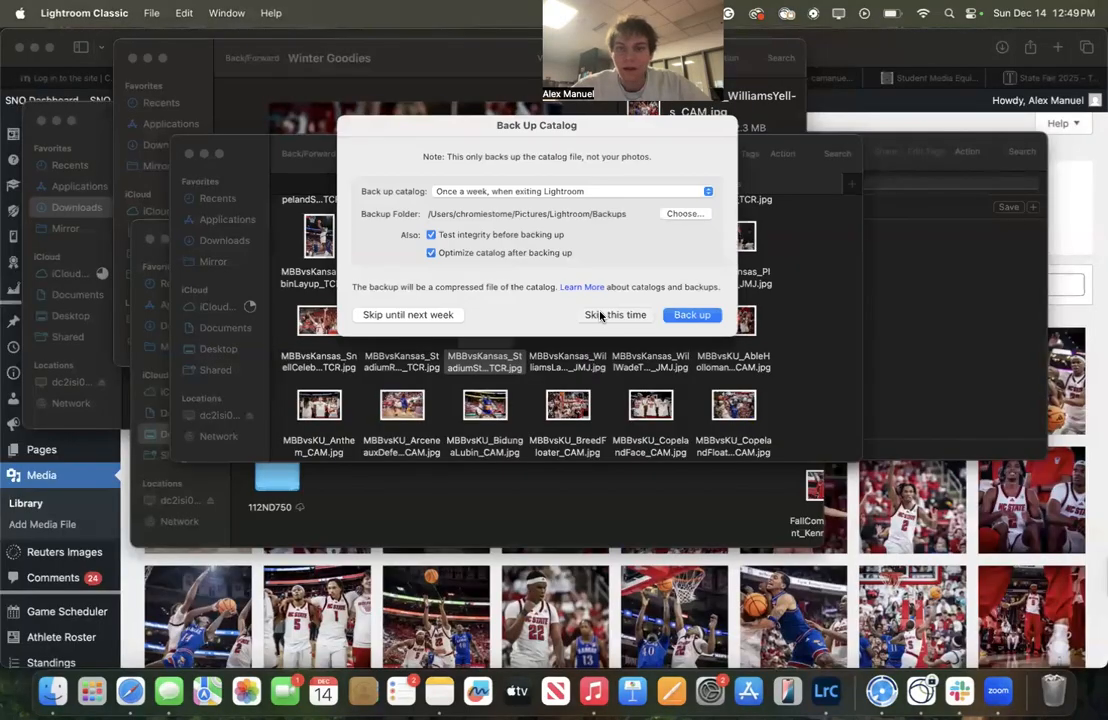
left_click(600, 316)
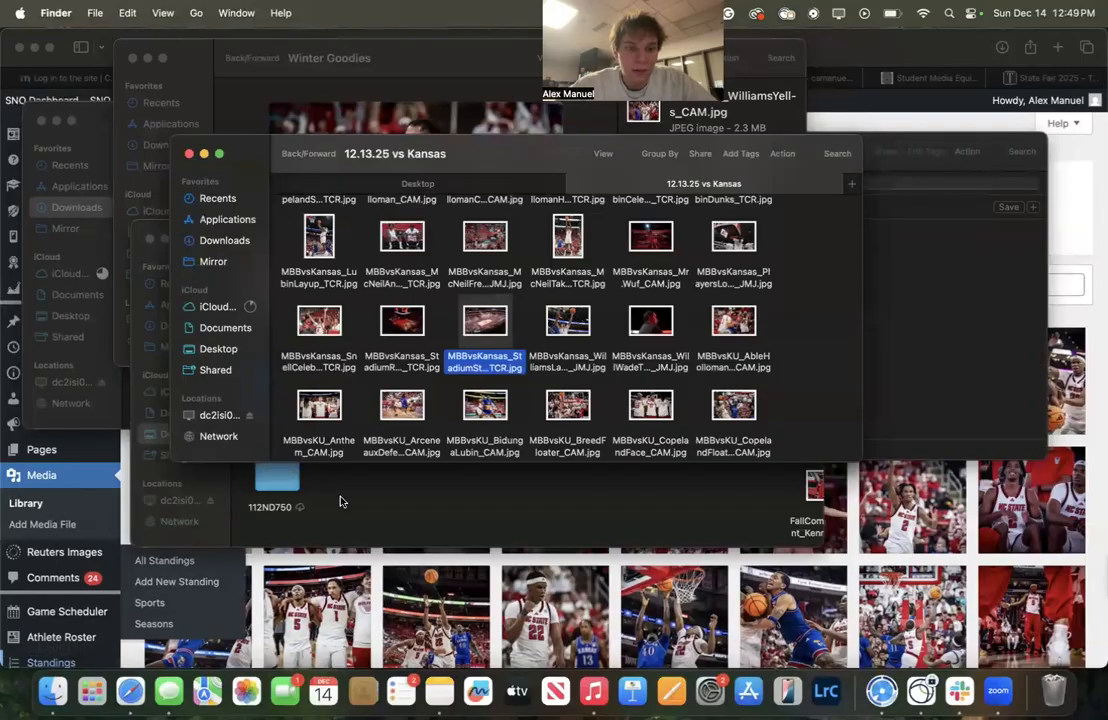
Upload the exported MBBvsKansas_StadiumStripout_TCR.jpg from the Desktop into the Media Library and view its attachment details
left_click(340, 501)
scroll(465, 425, "down", 2)
scroll(465, 425, "right", 1)
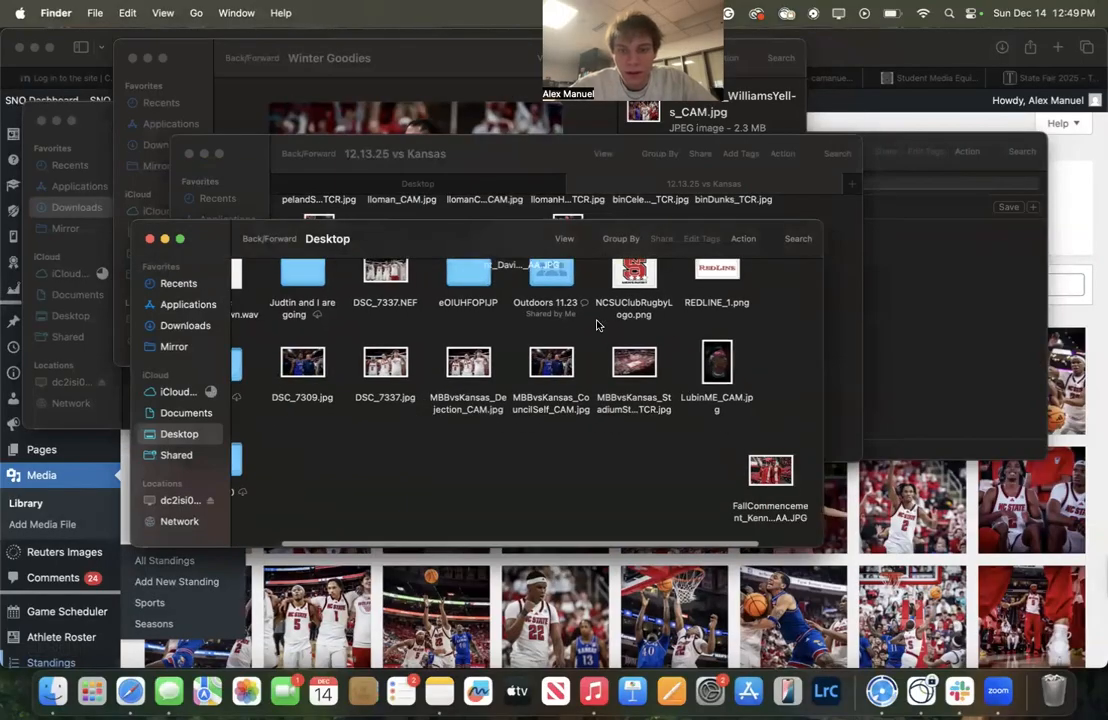
left_click(627, 362)
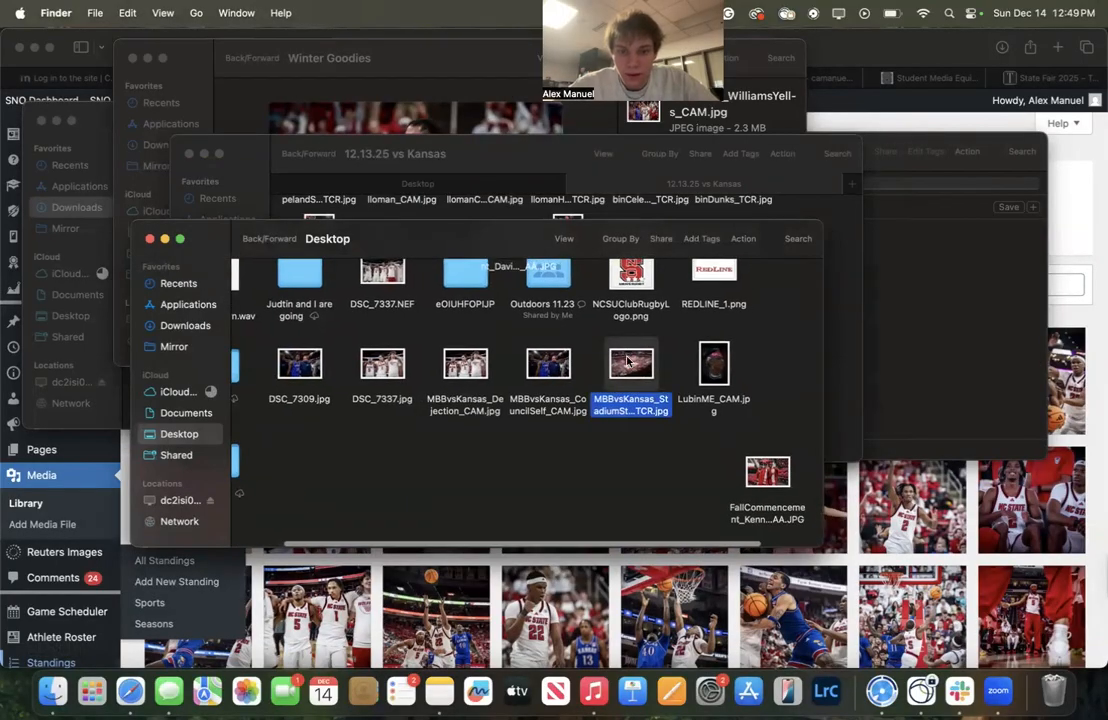
left_click_drag(630, 368, 937, 574)
left_click(1062, 230)
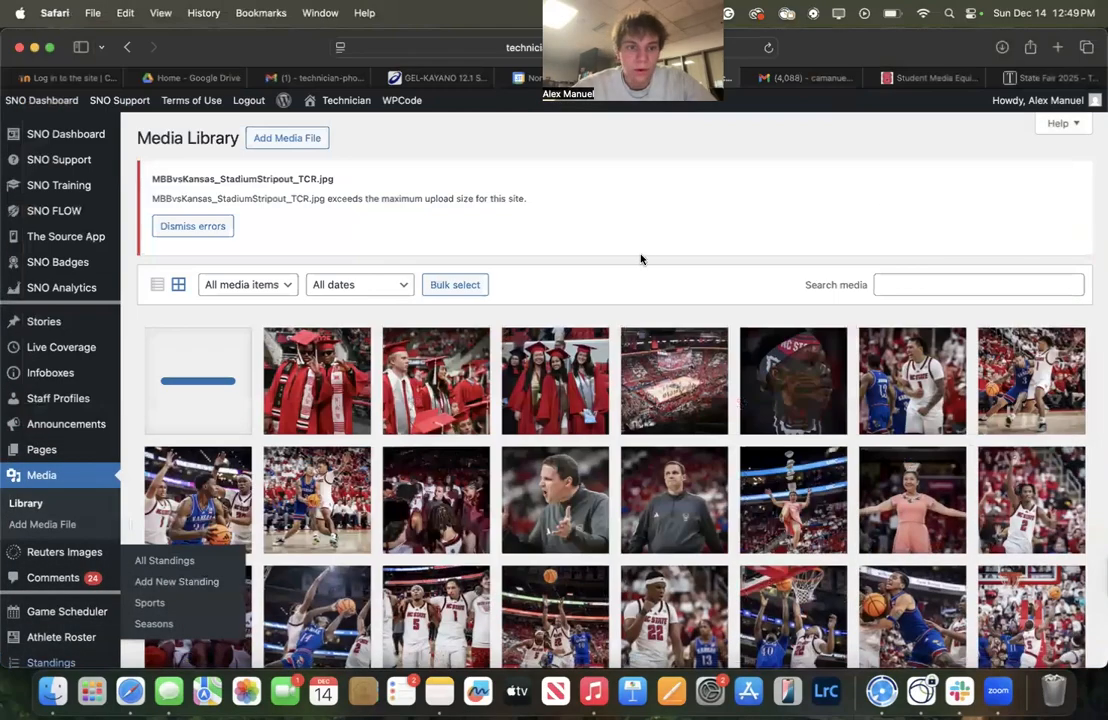
left_click(197, 392)
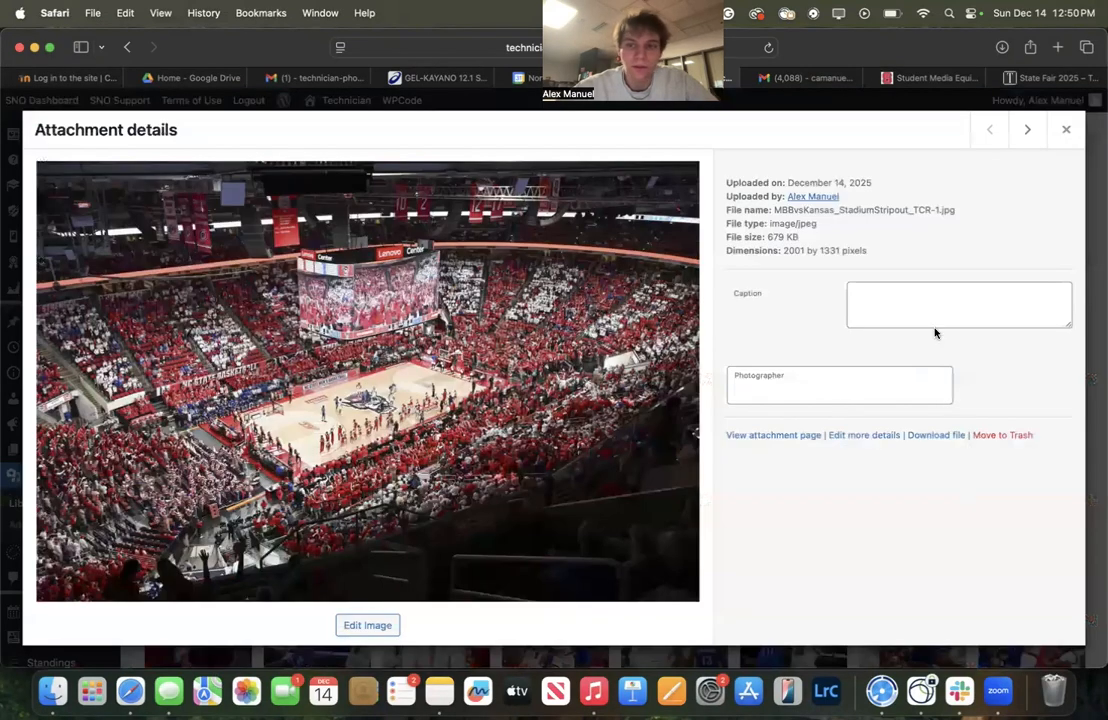
key("Escape")
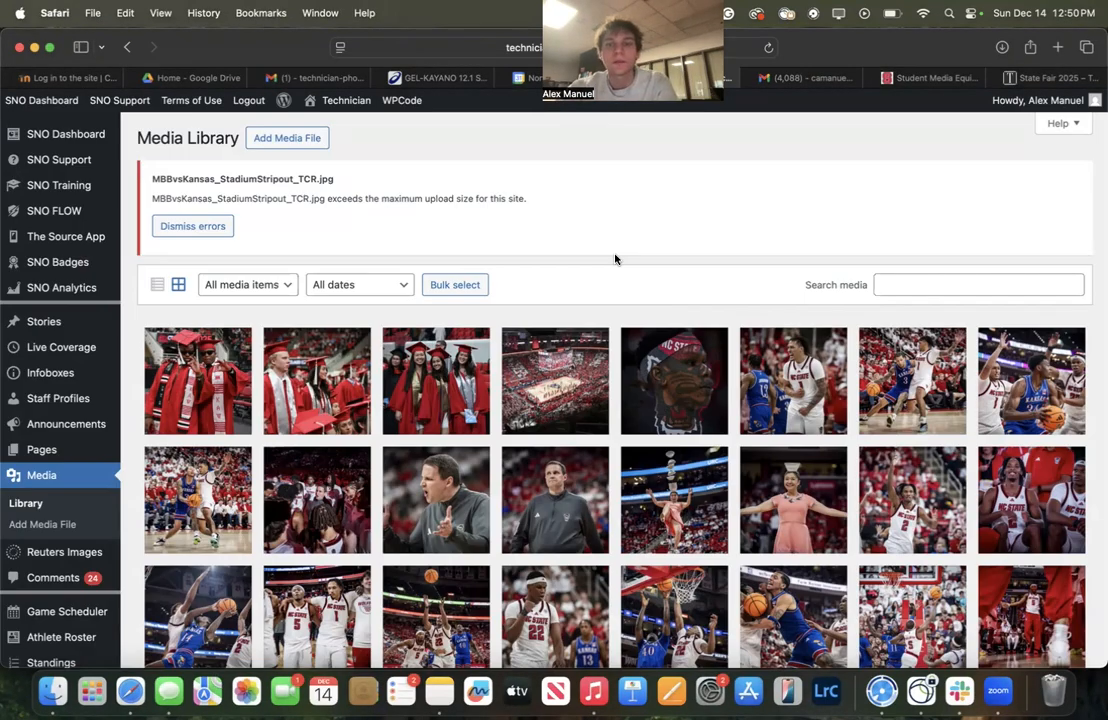